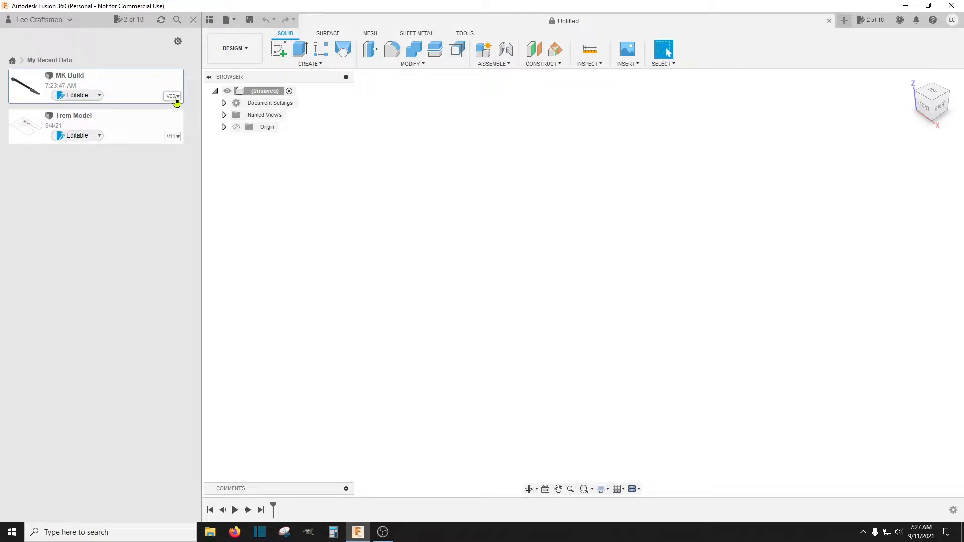
Step: Open the MK Build design from the recent data and close the data panel
{"action": "left_click", "coordinate": [175, 100]}
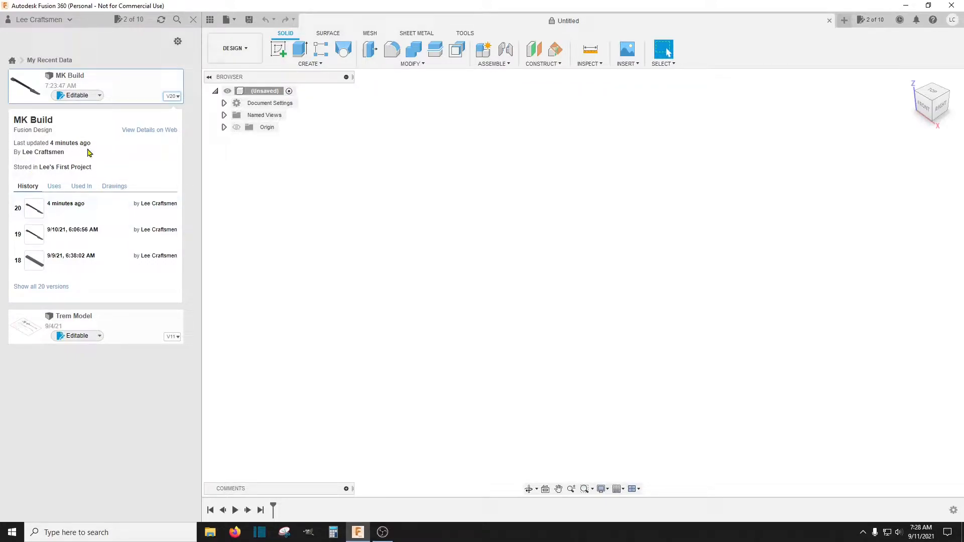
{"action": "left_click", "coordinate": [123, 92]}
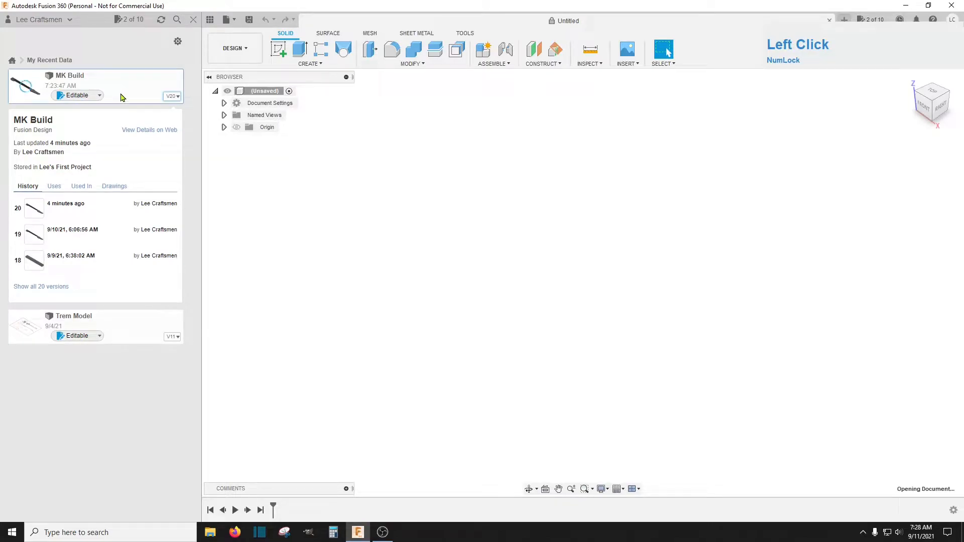
{"action": "left_click", "coordinate": [192, 22]}
{"action": "left_click", "coordinate": [192, 22]}
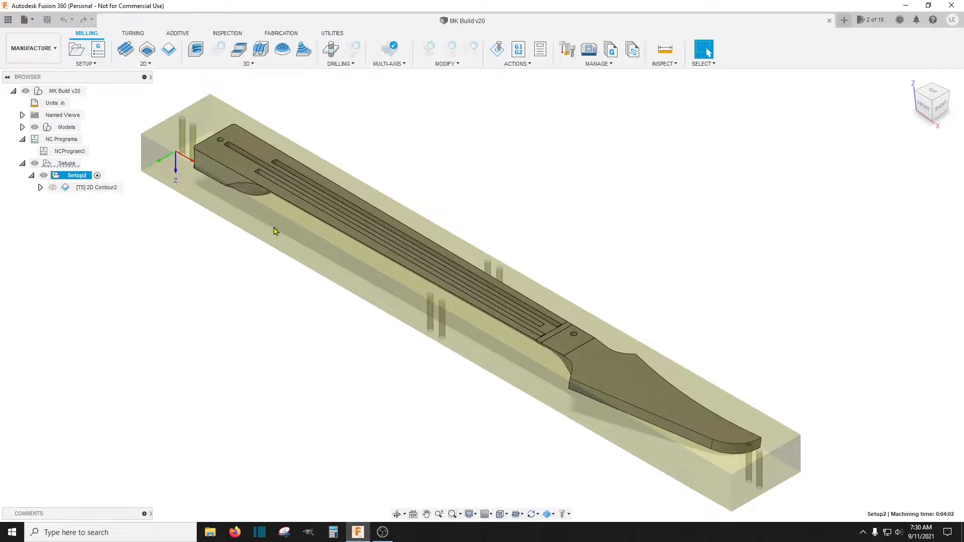
Step: Delete the existing 2D Contour2 operation, its Setup2 and the leftover NCProgram3
{"action": "right_click", "coordinate": [82, 189]}
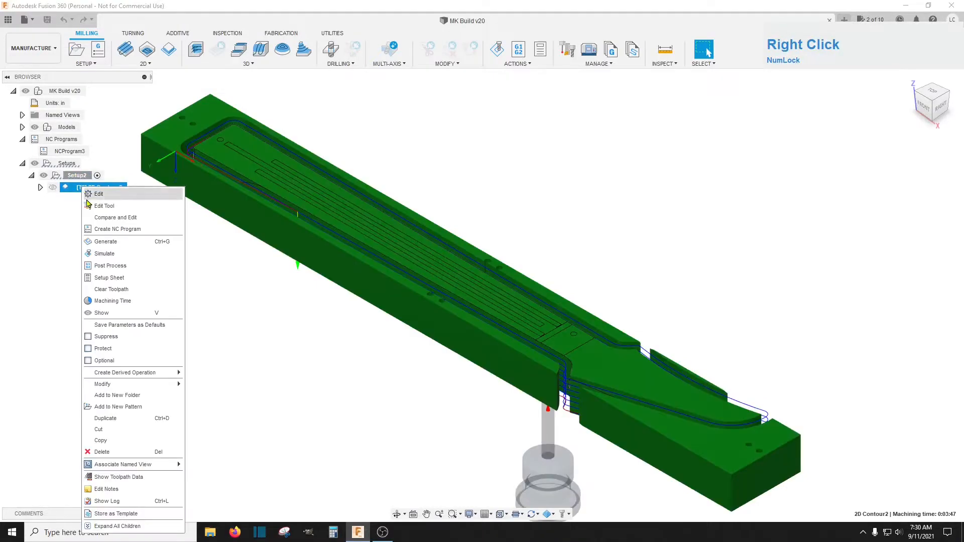
{"action": "left_click", "coordinate": [103, 452]}
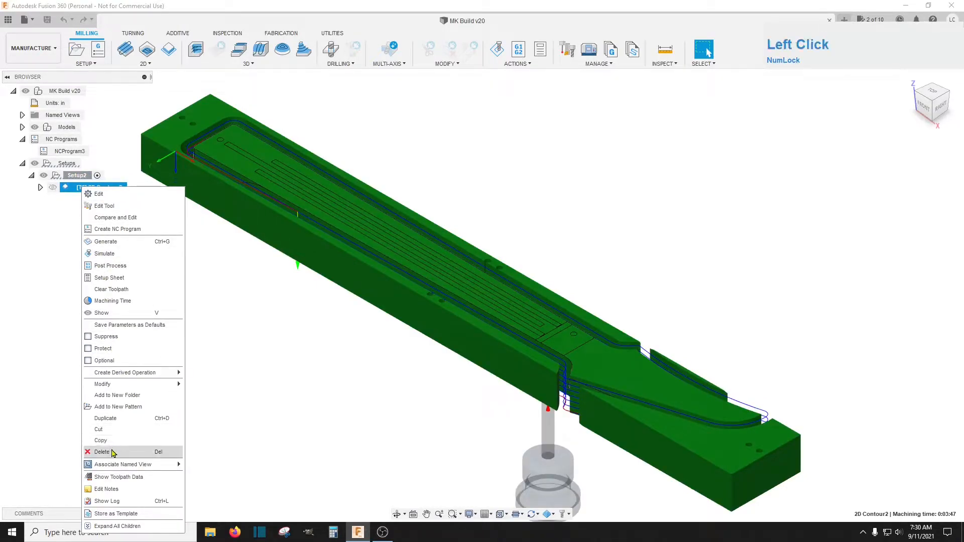
{"action": "right_click", "coordinate": [76, 176]}
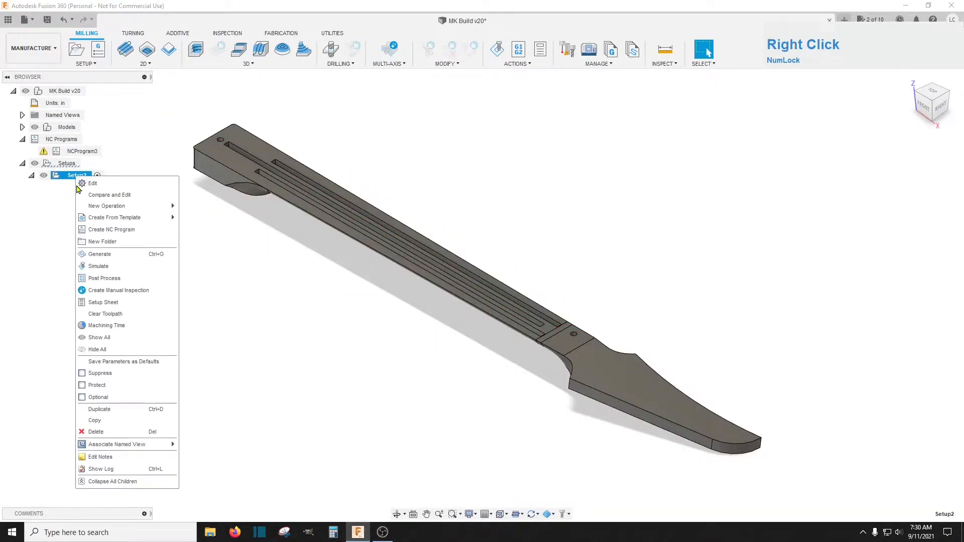
{"action": "left_click", "coordinate": [103, 432]}
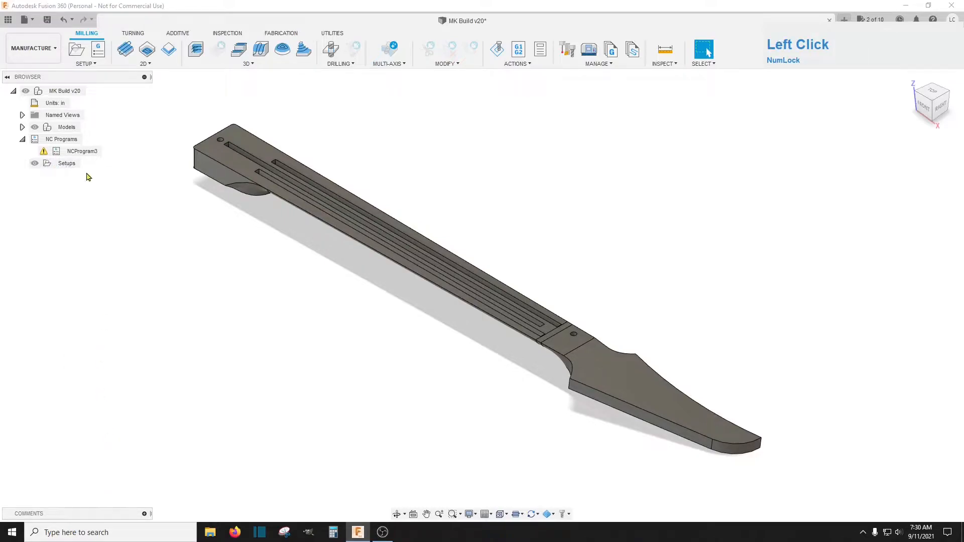
{"action": "right_click", "coordinate": [85, 152]}
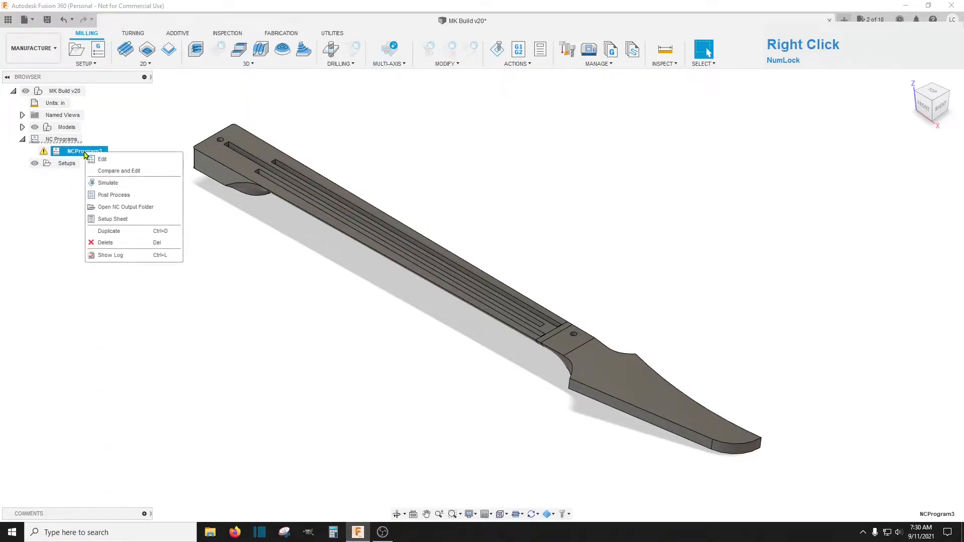
{"action": "left_click", "coordinate": [105, 243]}
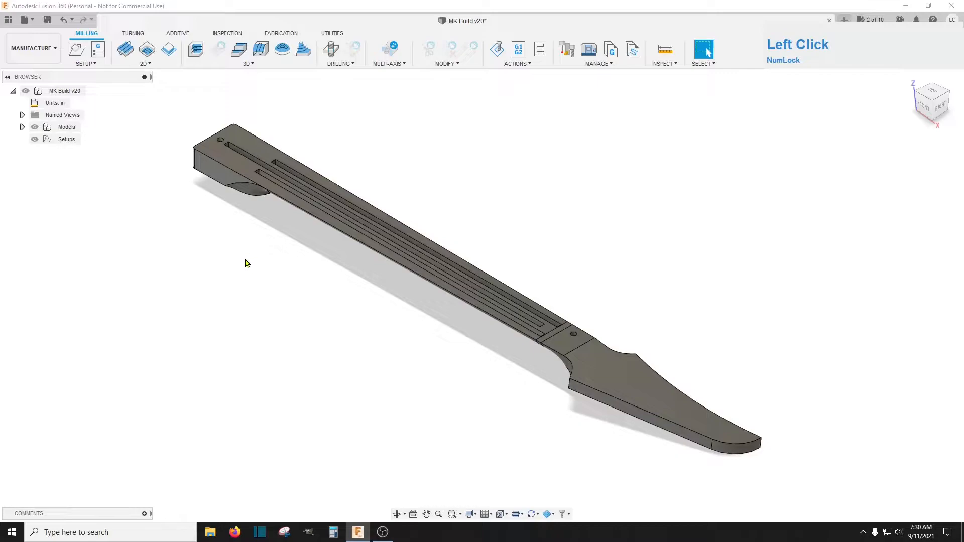
Step: Create a new milling setup in the Manufacture workspace with program name Head and WCS offset 2
{"action": "left_click", "coordinate": [36, 51]}
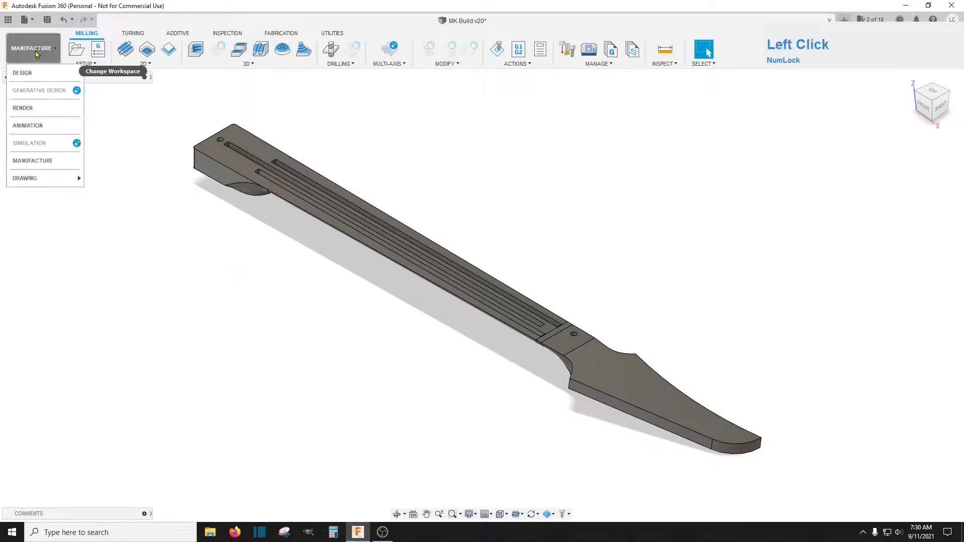
{"action": "left_click", "coordinate": [39, 162]}
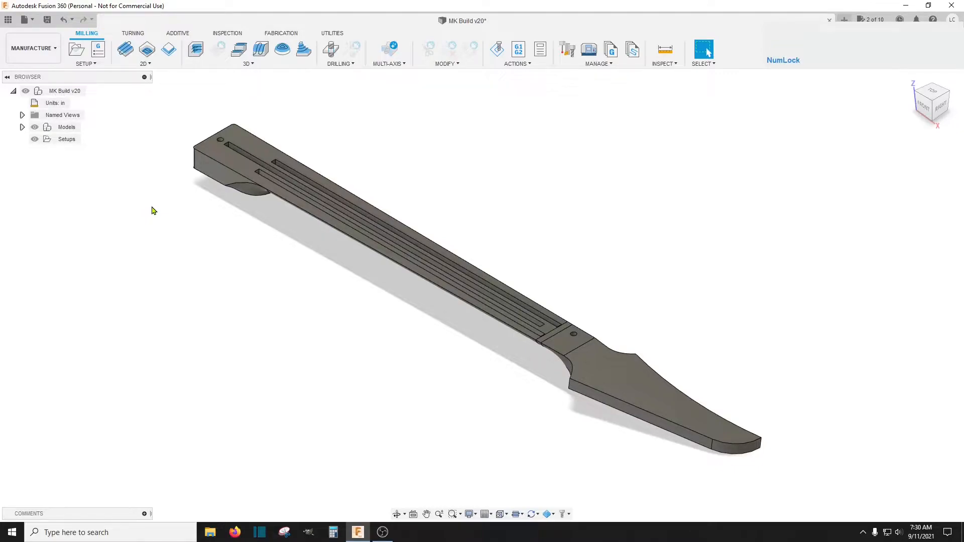
{"action": "left_click", "coordinate": [66, 142]}
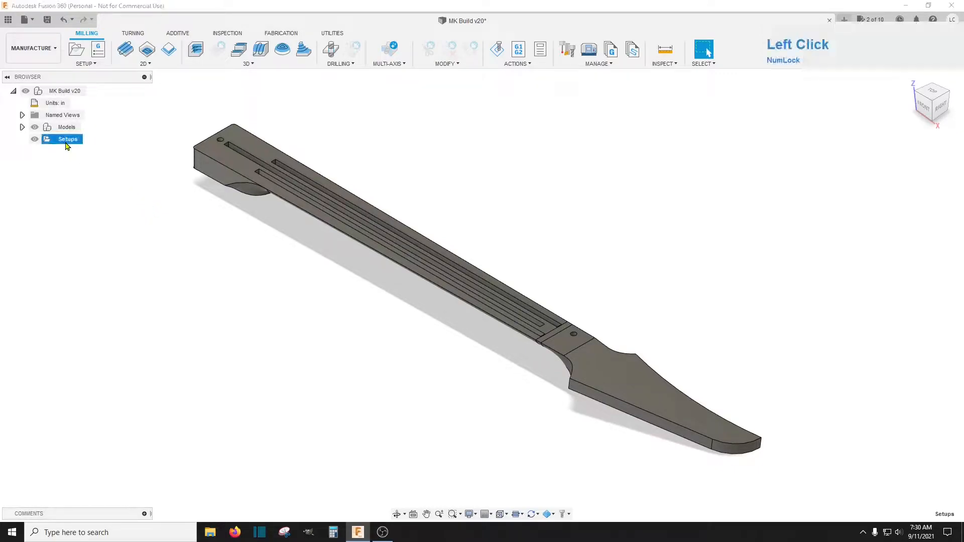
{"action": "key", "text": "Num_Lock"}
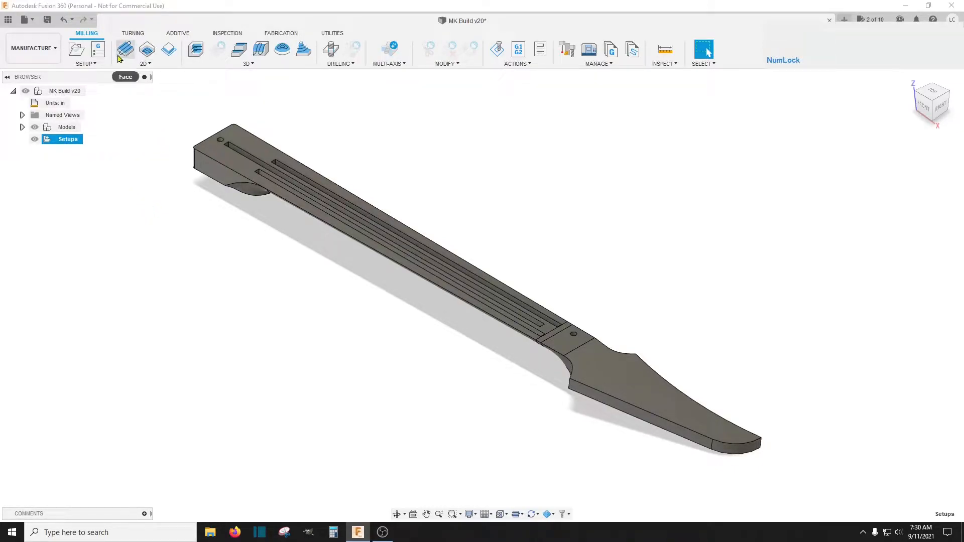
{"action": "left_click", "coordinate": [76, 50]}
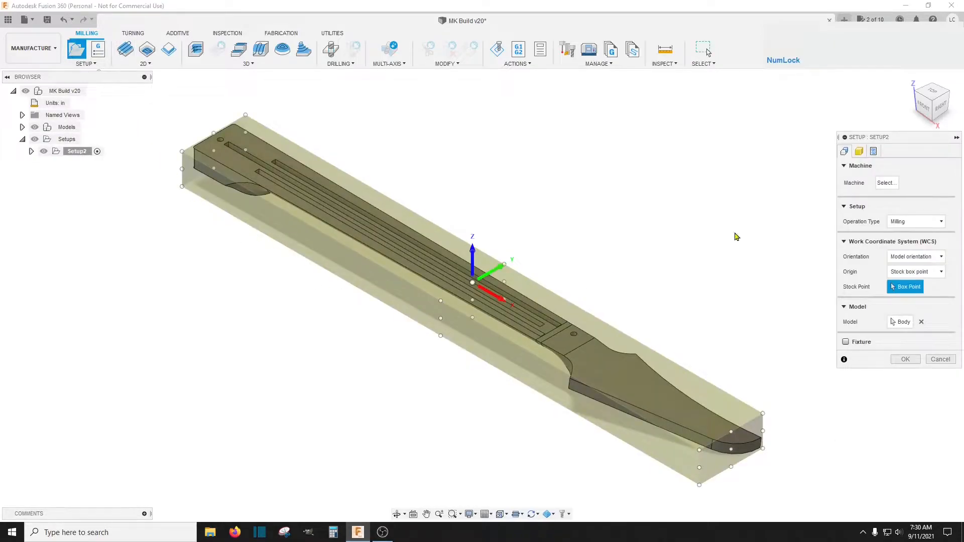
{"action": "left_click", "coordinate": [874, 152]}
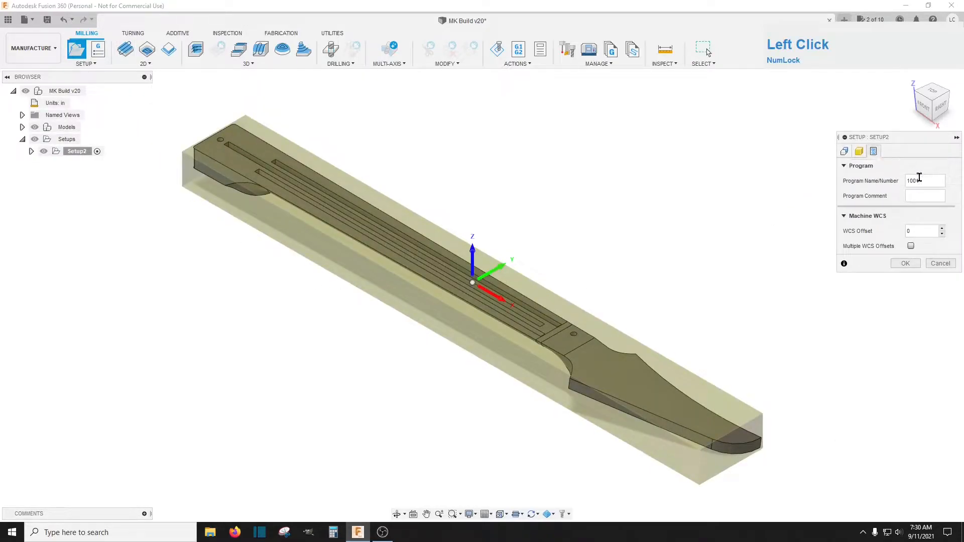
{"action": "left_click_drag", "start_coordinate": [920, 181], "coordinate": [906, 181]}
{"action": "type", "text": "Head"}
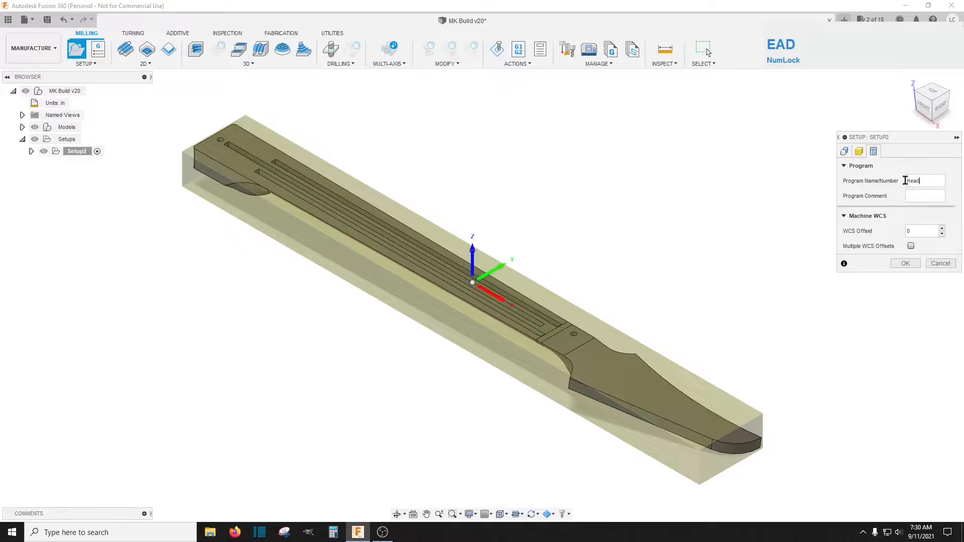
{"action": "left_click", "coordinate": [942, 229]}
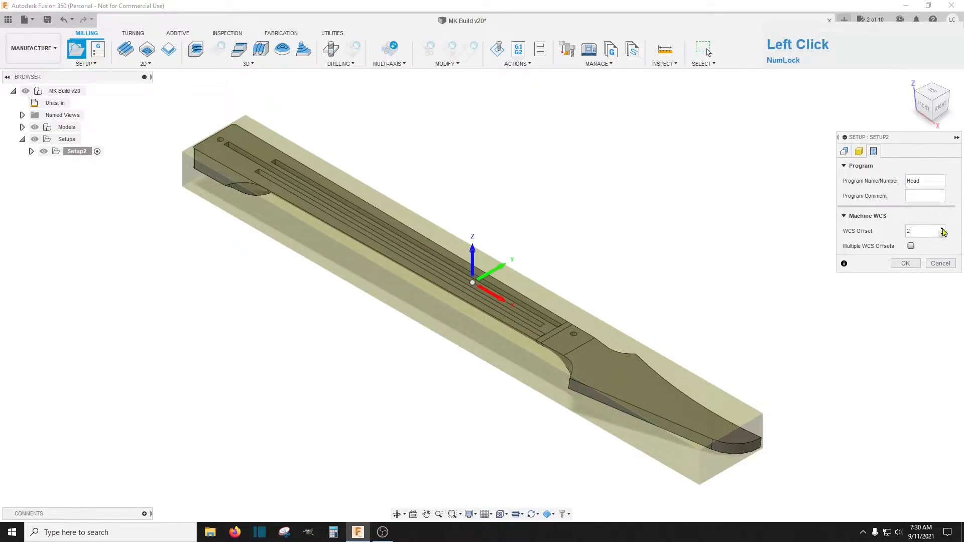
Step: Define the setup's stock from a solid, using the Neck Blank body
{"action": "left_click", "coordinate": [859, 151]}
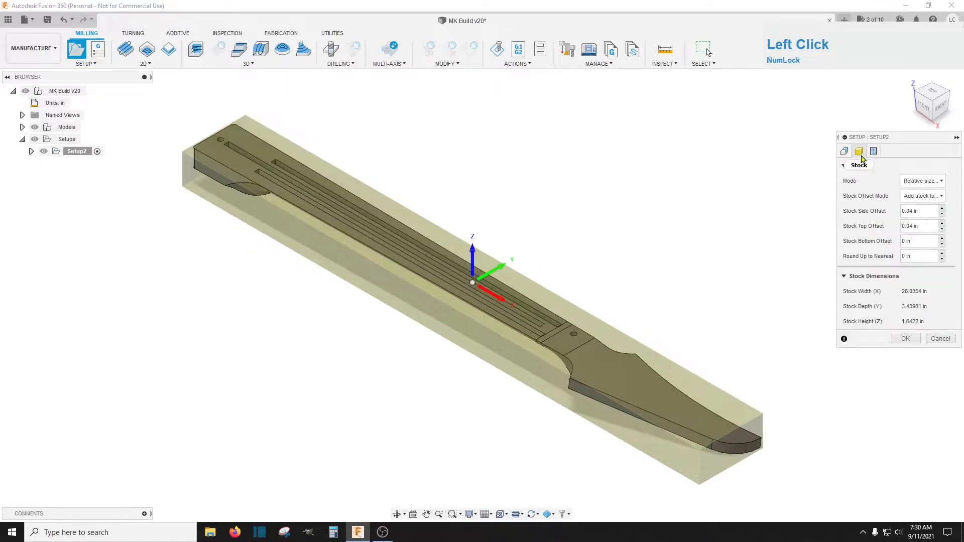
{"action": "left_click", "coordinate": [911, 183]}
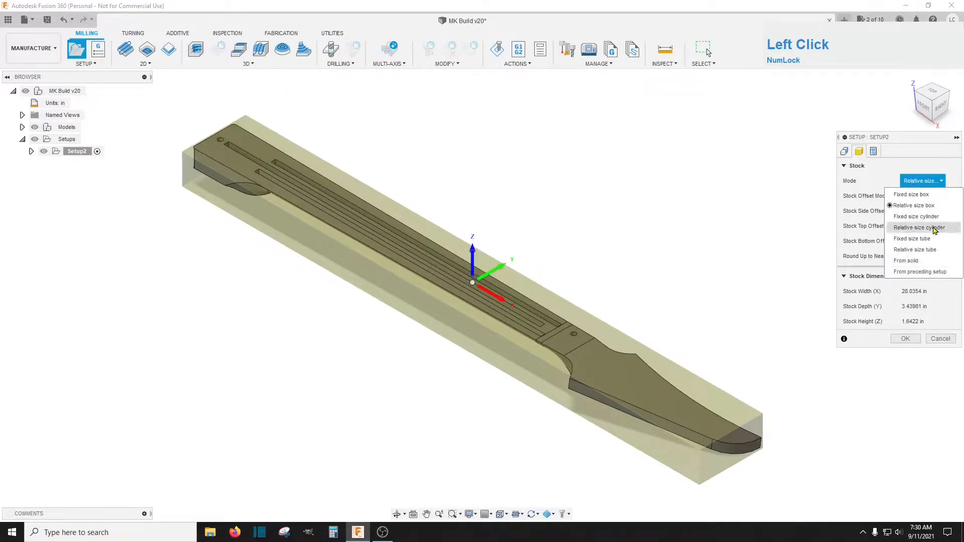
{"action": "left_click", "coordinate": [922, 260]}
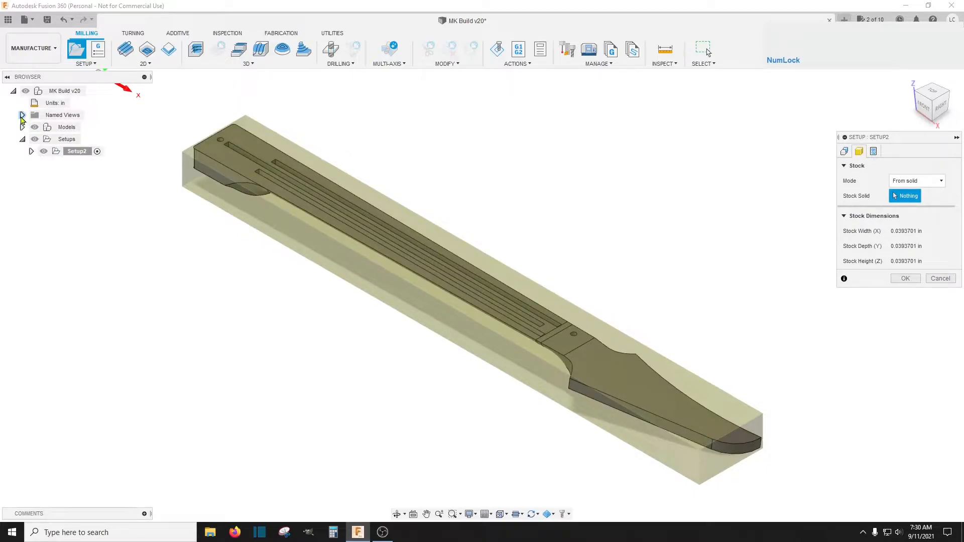
{"action": "left_click", "coordinate": [23, 115]}
{"action": "left_click", "coordinate": [22, 116]}
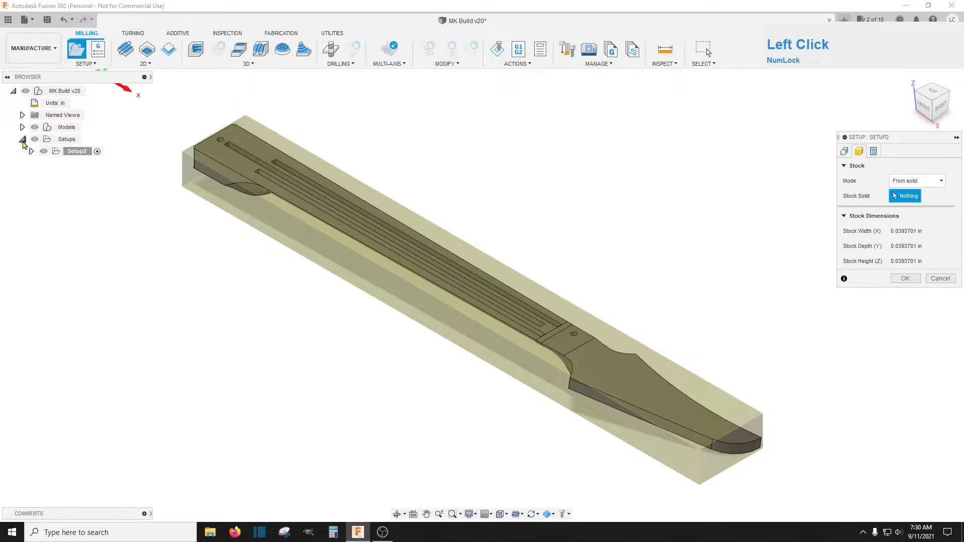
{"action": "left_click", "coordinate": [22, 127]}
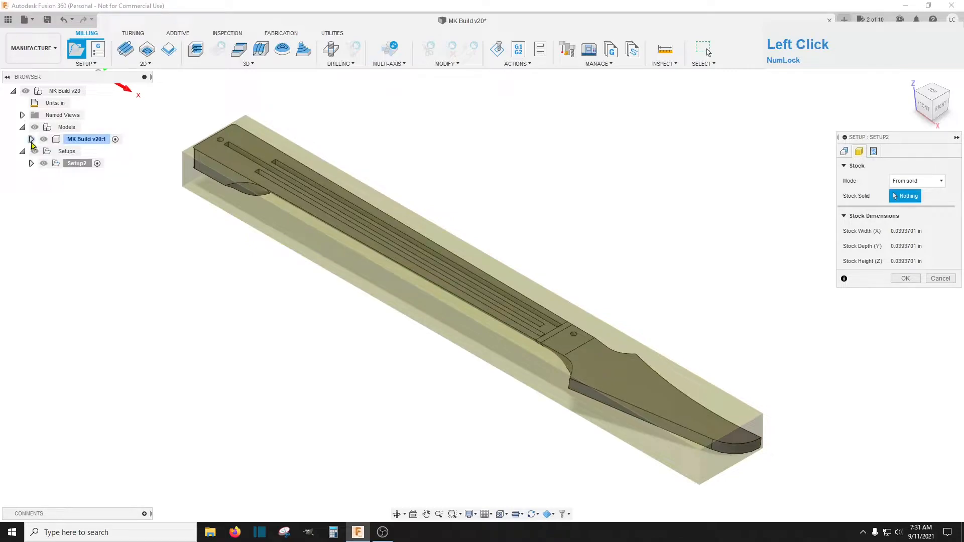
{"action": "left_click", "coordinate": [30, 139]}
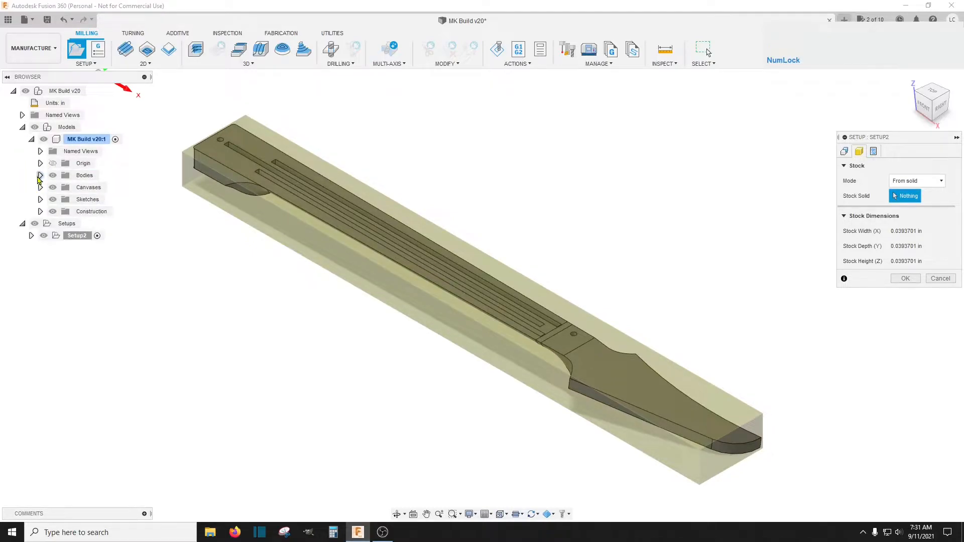
{"action": "left_click", "coordinate": [41, 175]}
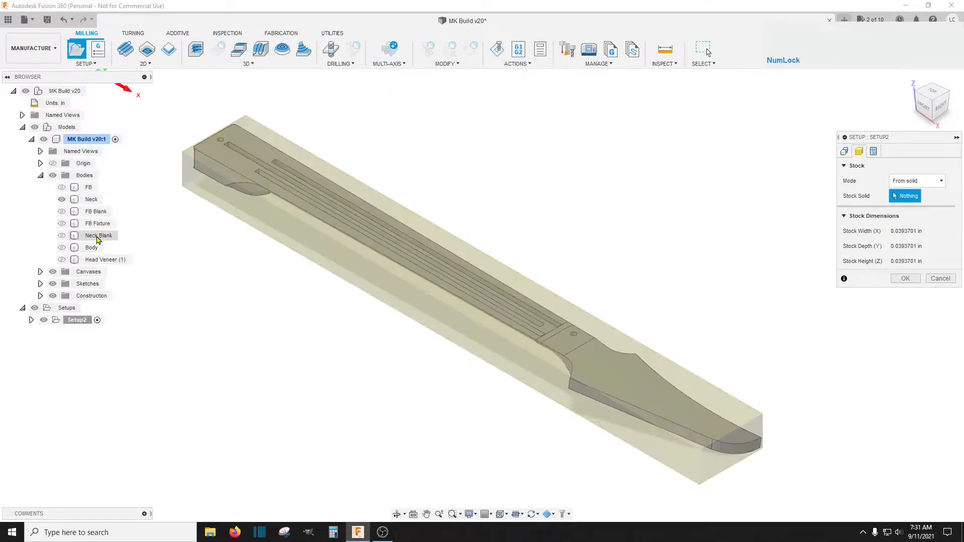
{"action": "left_click", "coordinate": [98, 236]}
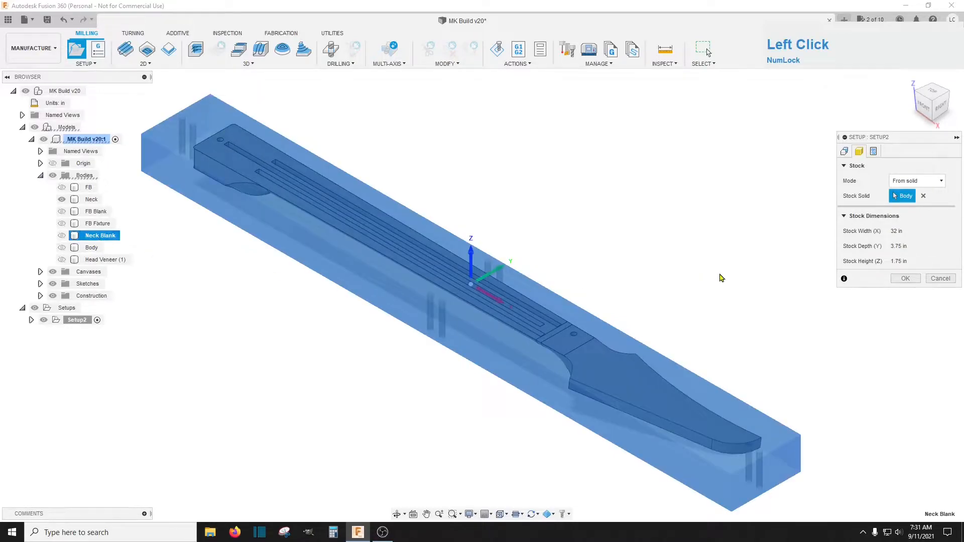
Step: Place the WCS origin at the midpoint of the stock's top edge at the neck's heel end and accept the setup
{"action": "left_click", "coordinate": [844, 153]}
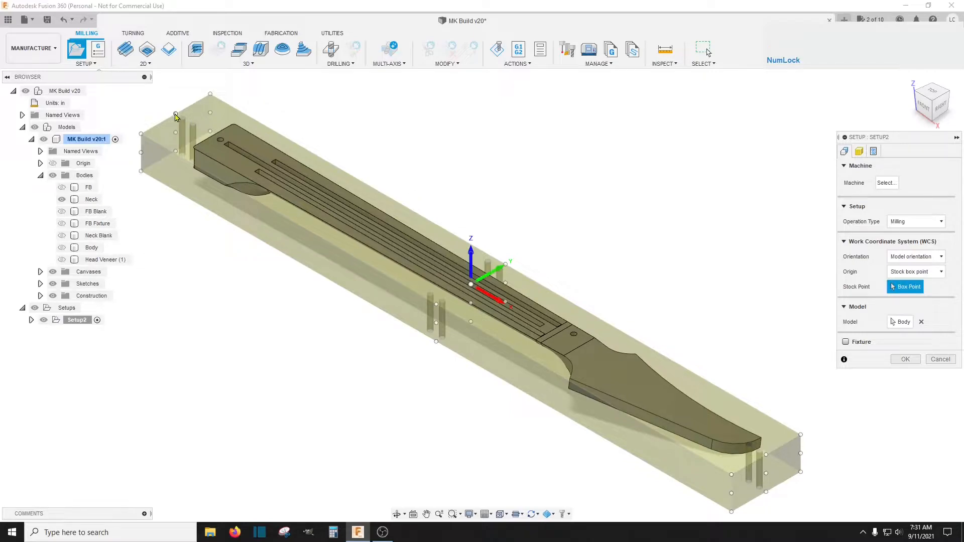
{"action": "left_click", "coordinate": [175, 114]}
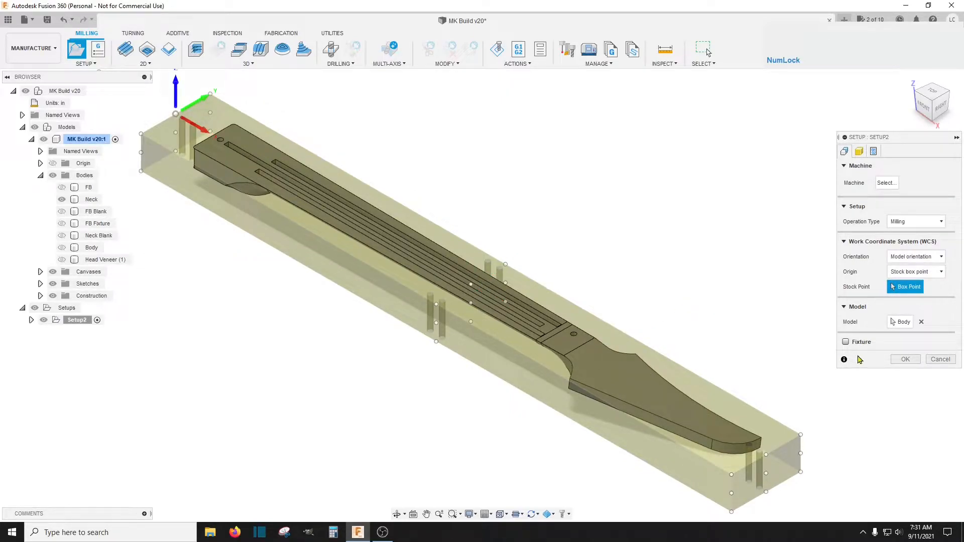
{"action": "left_click", "coordinate": [903, 360]}
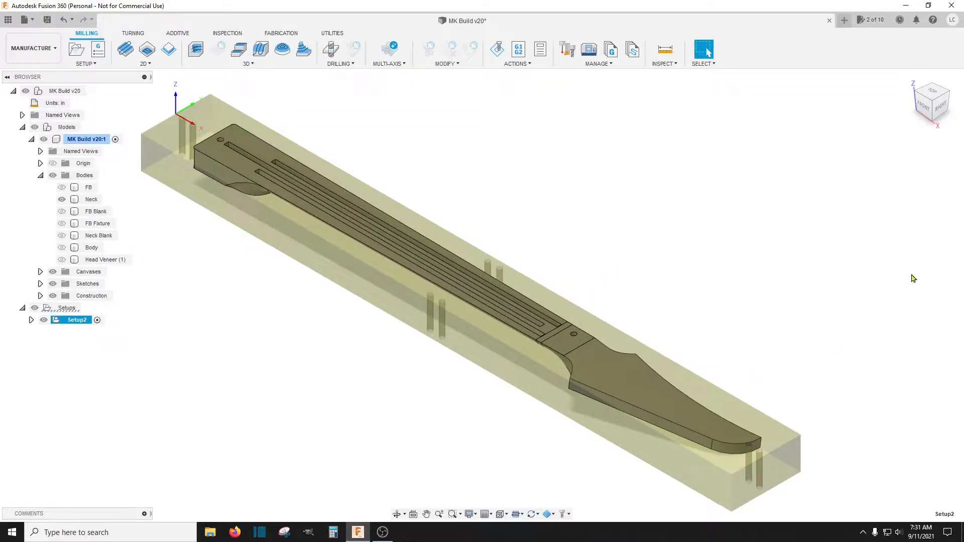
Step: Start a 3D Adaptive Clearing operation and assign tool 5, the 1/2" Flat Endmill
{"action": "left_click", "coordinate": [924, 107]}
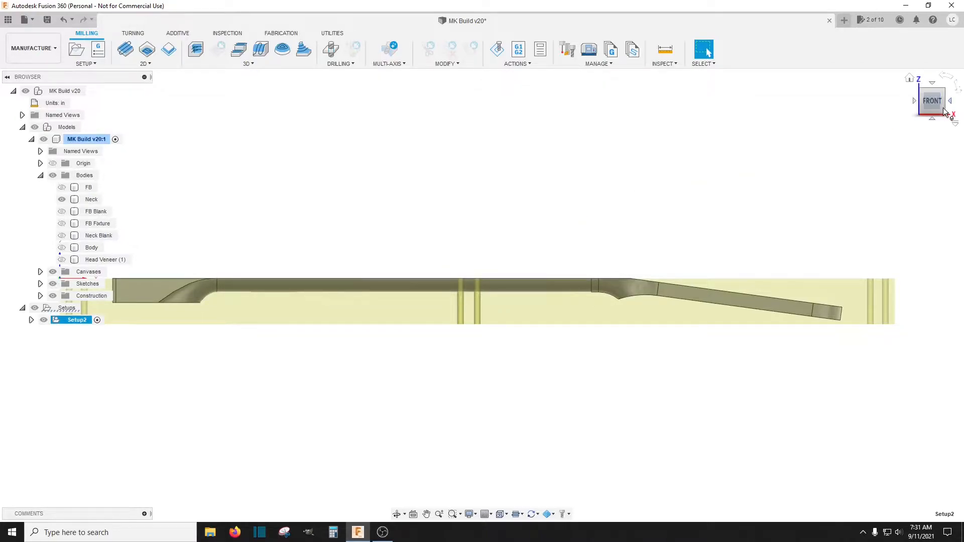
{"action": "left_click_drag", "start_coordinate": [936, 108], "coordinate": [927, 123]}
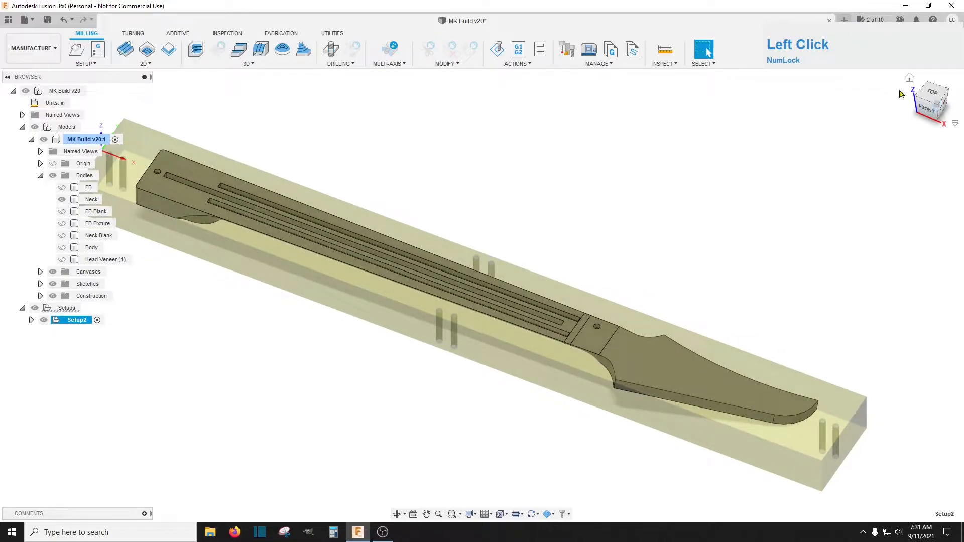
{"action": "left_click", "coordinate": [679, 385]}
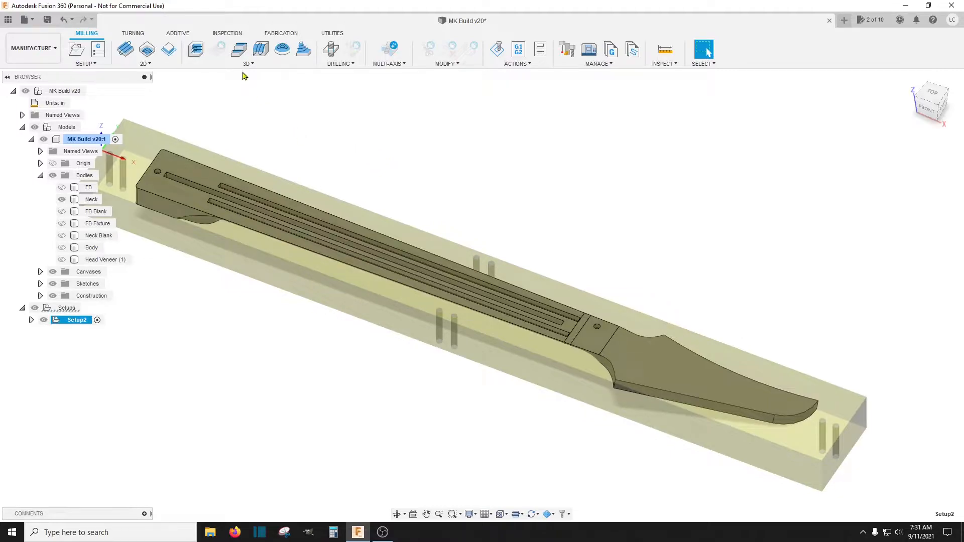
{"action": "left_click", "coordinate": [196, 50]}
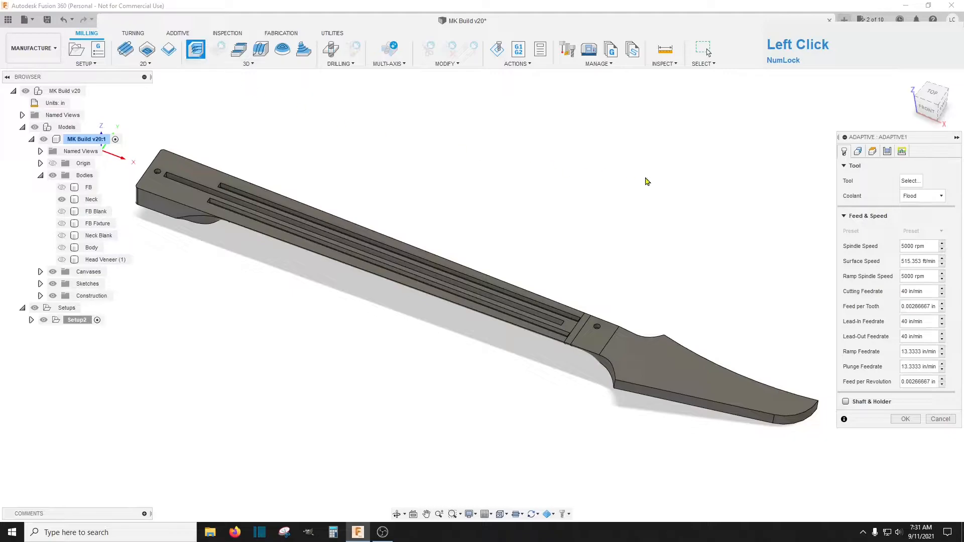
{"action": "left_click", "coordinate": [910, 181]}
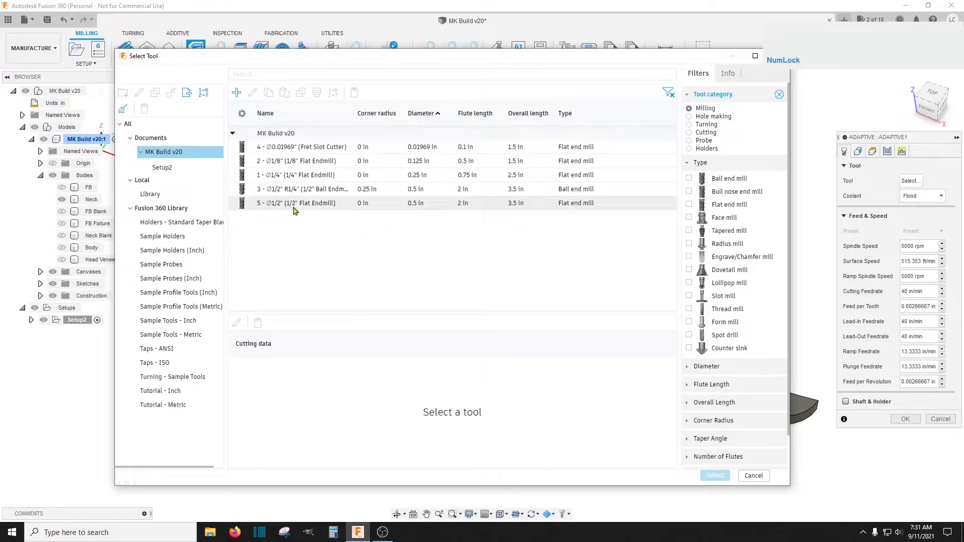
{"action": "left_click", "coordinate": [298, 209]}
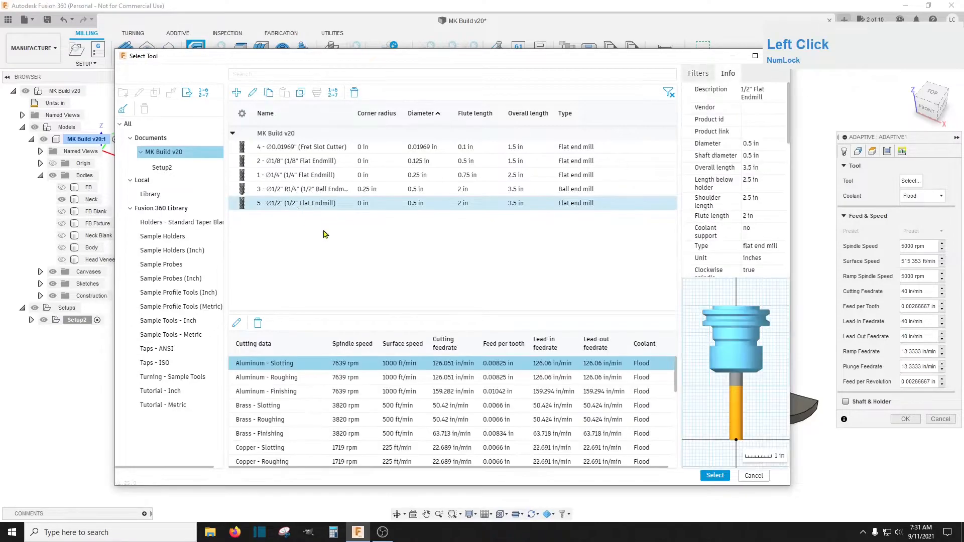
{"action": "left_click", "coordinate": [709, 475]}
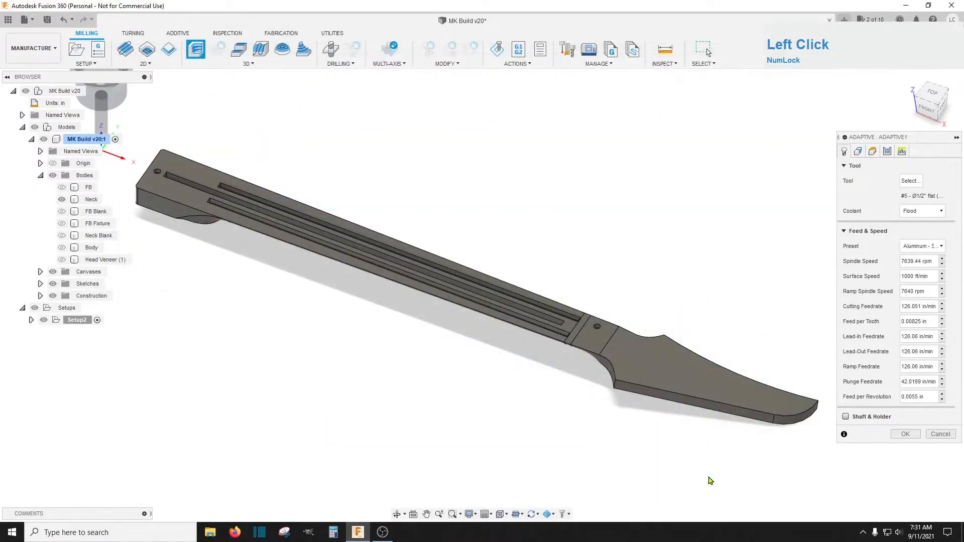
Step: Disable stock contours and rest machining, and set the machining boundary to a selection using the neck outline chain
{"action": "left_click", "coordinate": [858, 151]}
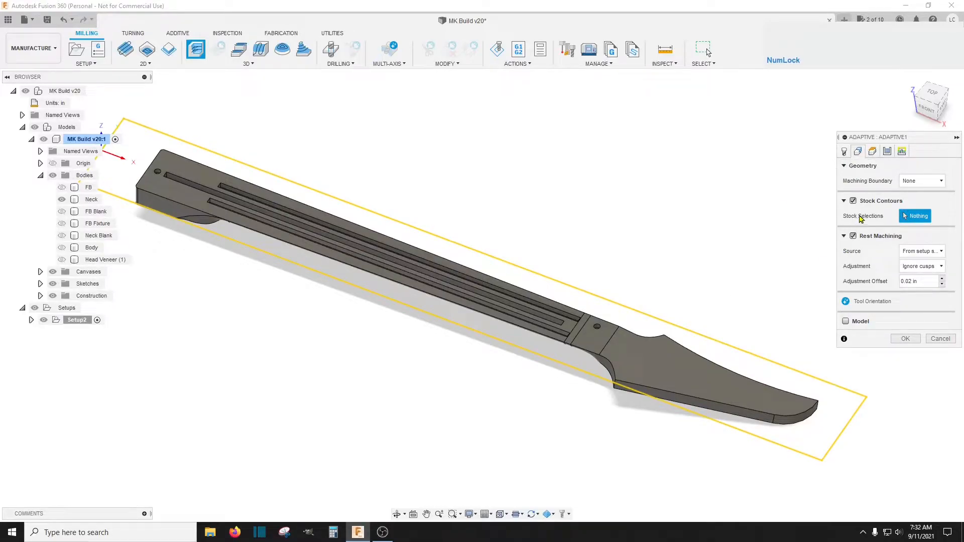
{"action": "left_click", "coordinate": [853, 202]}
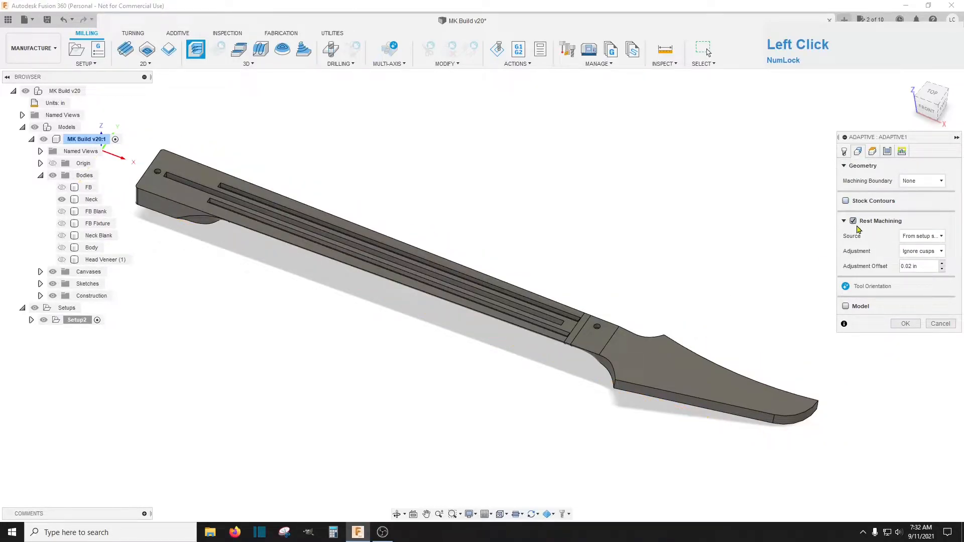
{"action": "left_click", "coordinate": [853, 222]}
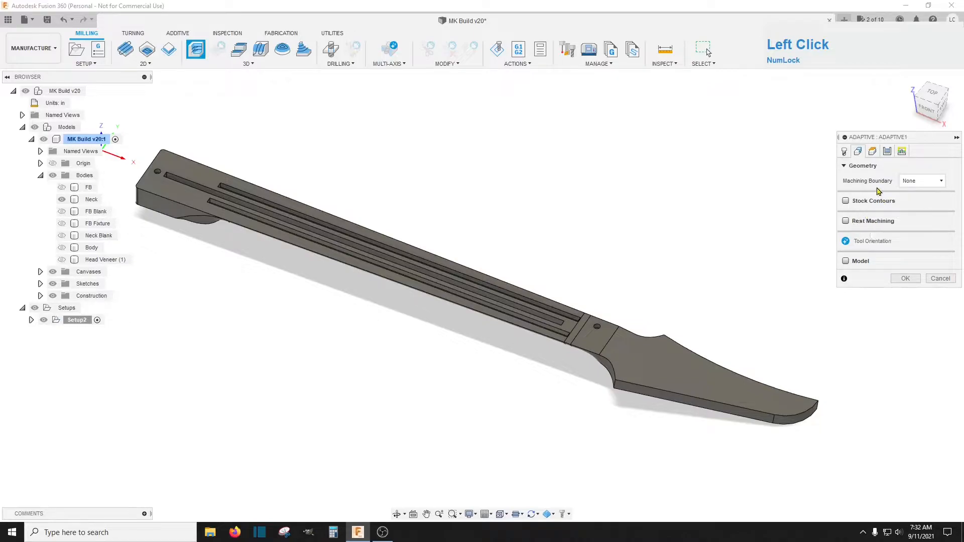
{"action": "left_click", "coordinate": [915, 184]}
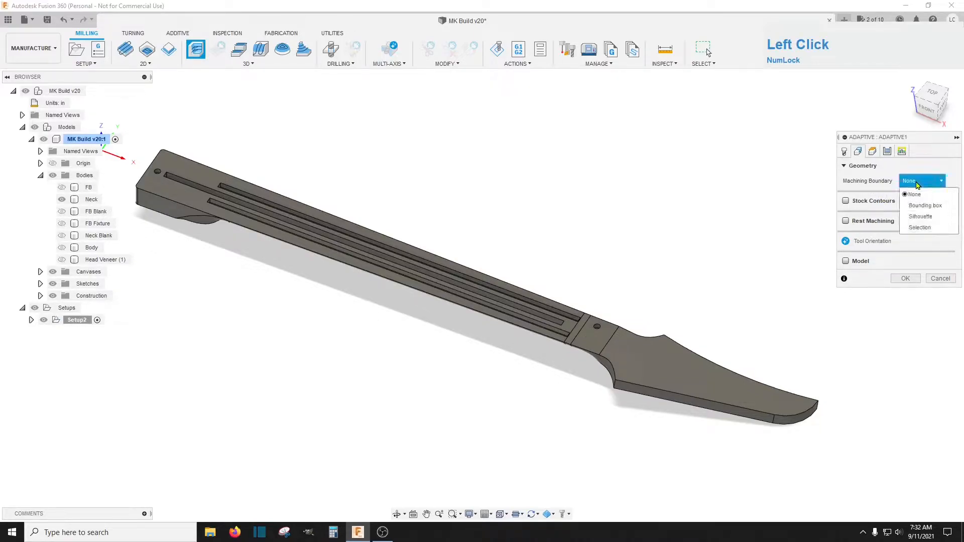
{"action": "left_click", "coordinate": [920, 229]}
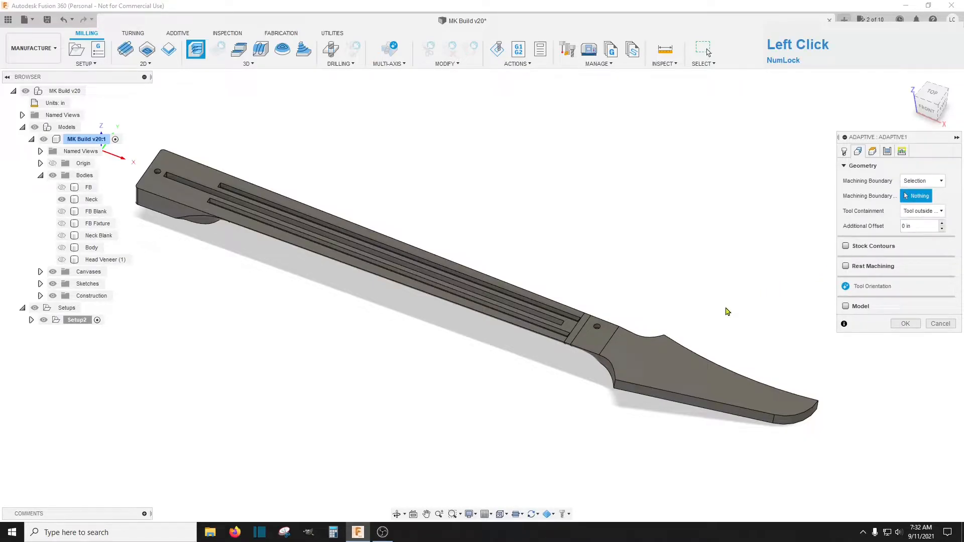
{"action": "left_click", "coordinate": [688, 351]}
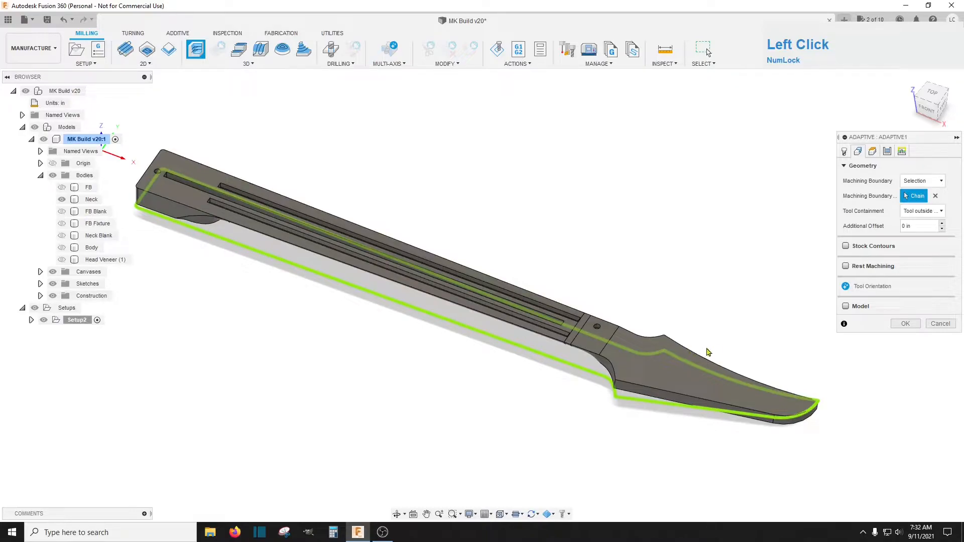
Step: Set the adaptive passes to 0.001 in tolerance, 0.4 in optimal load and 0.25 in maximum roughing stepdown, with smoothing at 0.001 in
{"action": "left_click", "coordinate": [887, 152]}
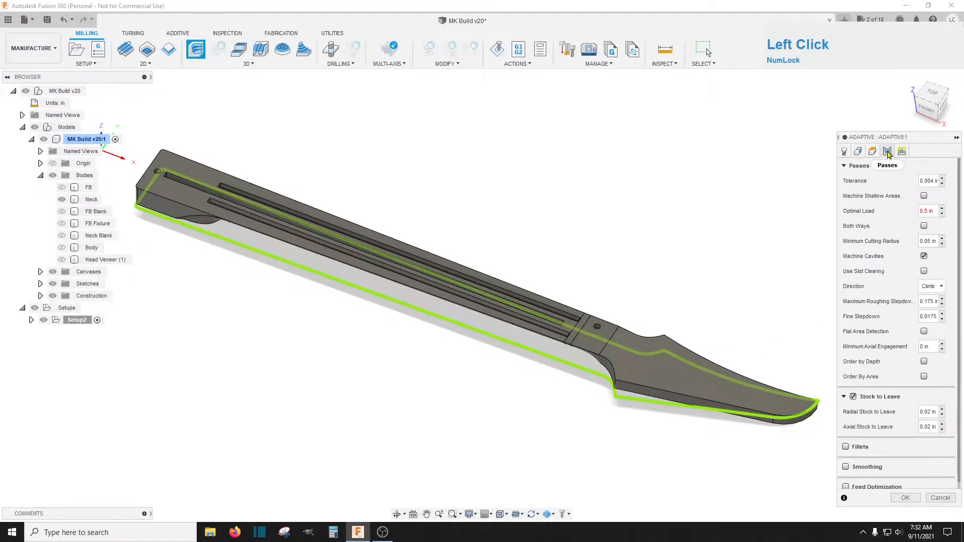
{"action": "left_click", "coordinate": [933, 179]}
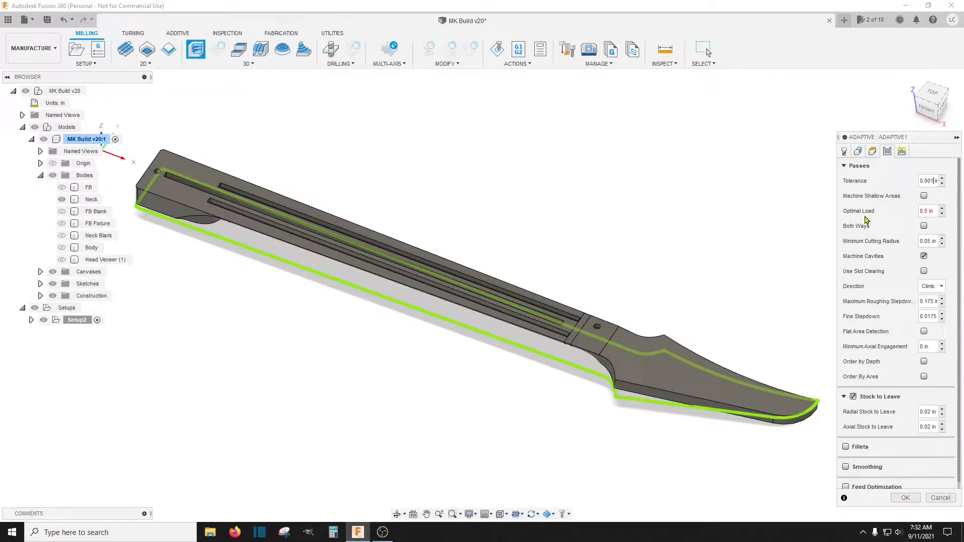
{"action": "left_click", "coordinate": [927, 212]}
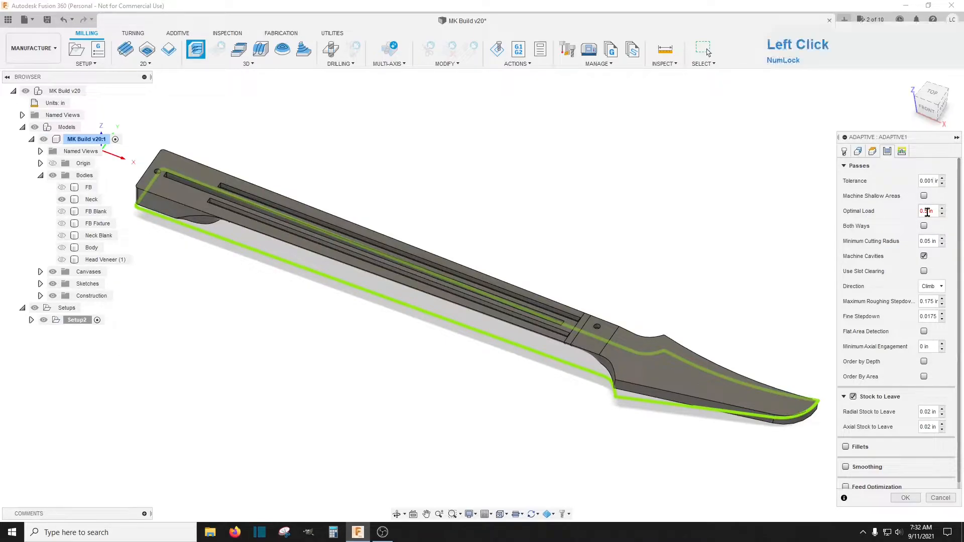
{"action": "mouse_move", "coordinate": [932, 234]}
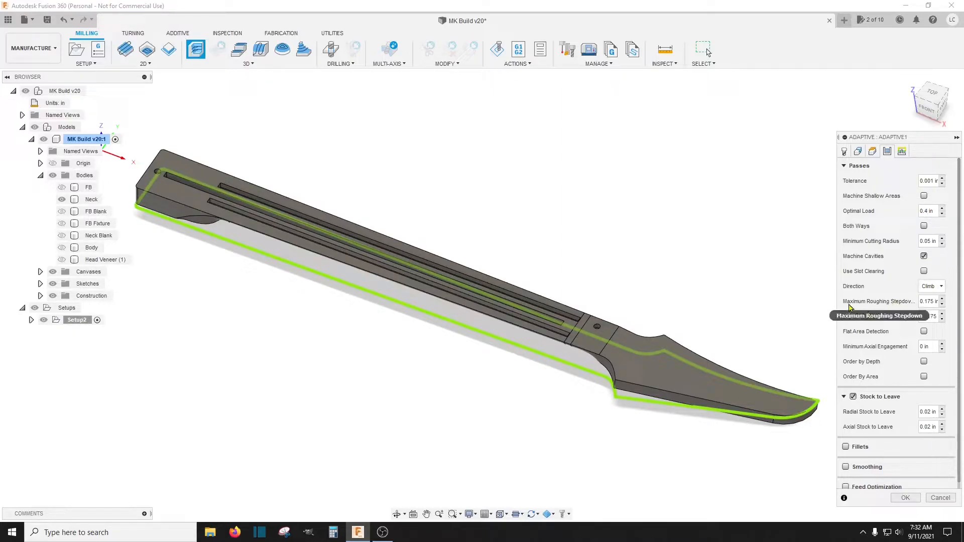
{"action": "left_click", "coordinate": [931, 300]}
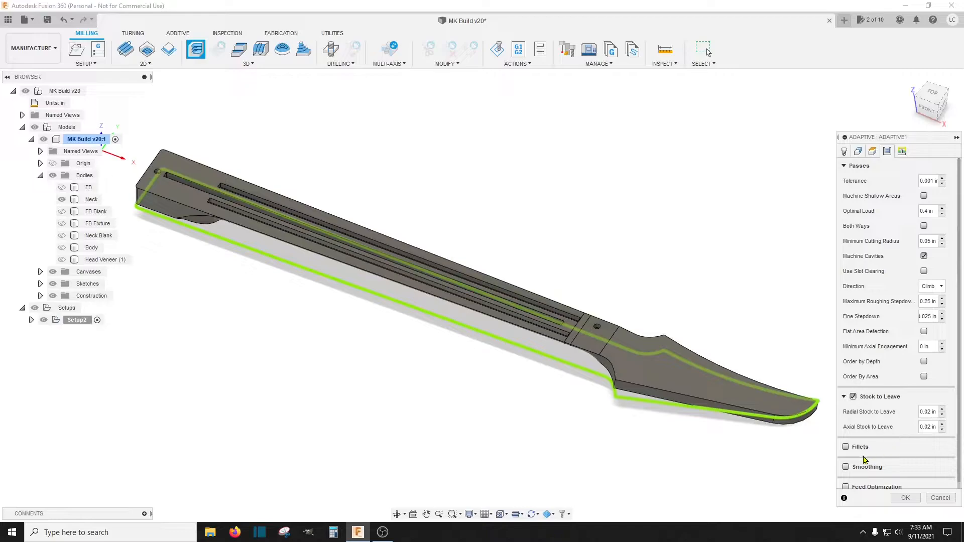
{"action": "left_click", "coordinate": [846, 467]}
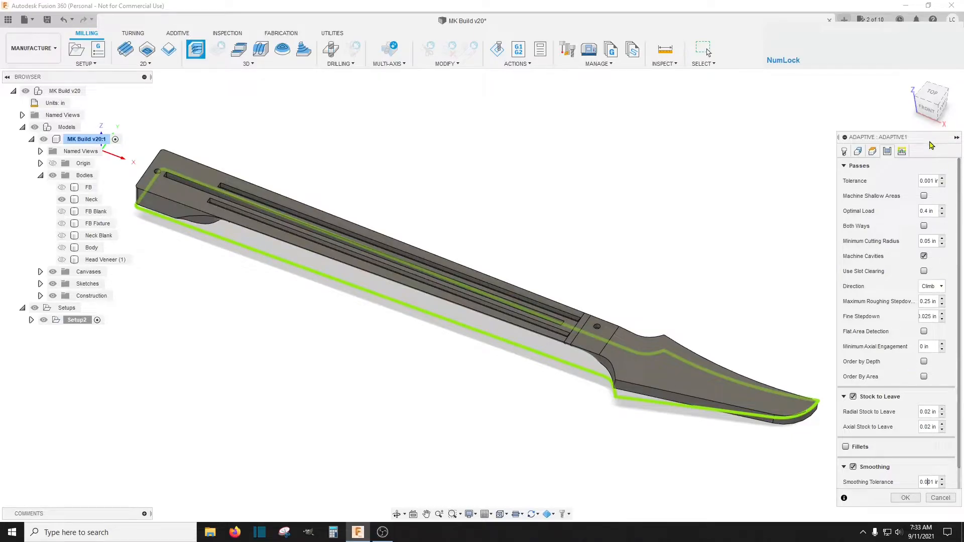
Step: Set the helix ramping angle to 10 deg and accept the adaptive operation to generate its toolpath
{"action": "left_click", "coordinate": [902, 151]}
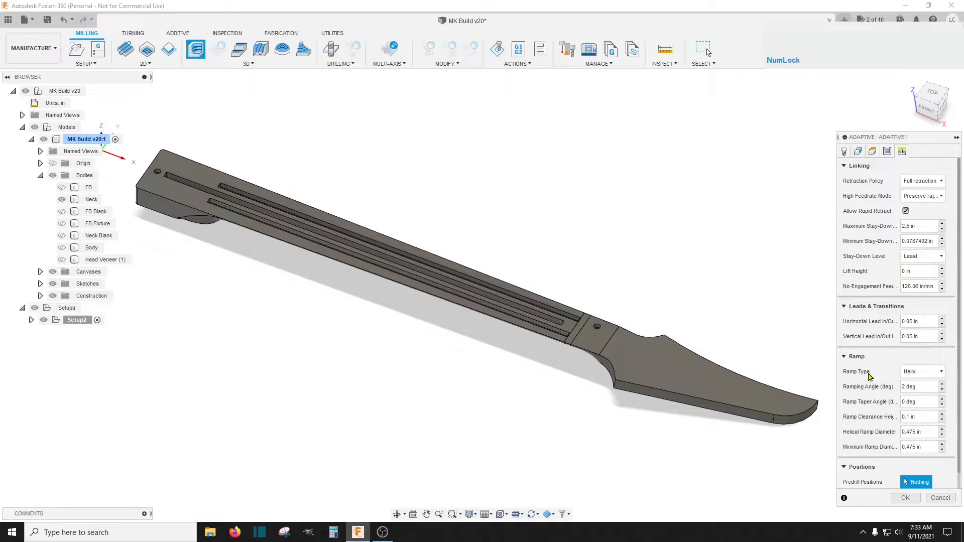
{"action": "left_click", "coordinate": [904, 387]}
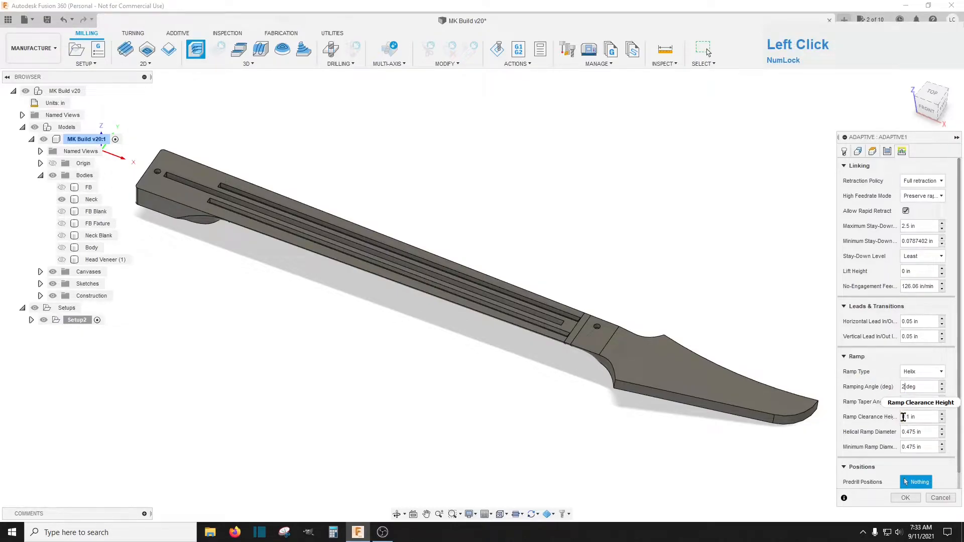
{"action": "key", "text": "BackSpace"}
{"action": "type", "text": "10"}
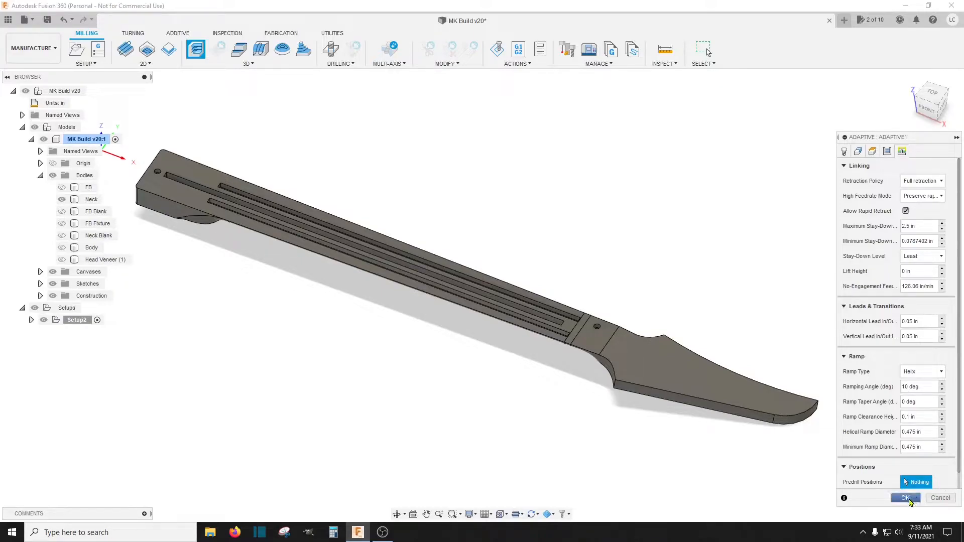
{"action": "left_click", "coordinate": [906, 497]}
{"action": "key", "text": "Num_Lock"}
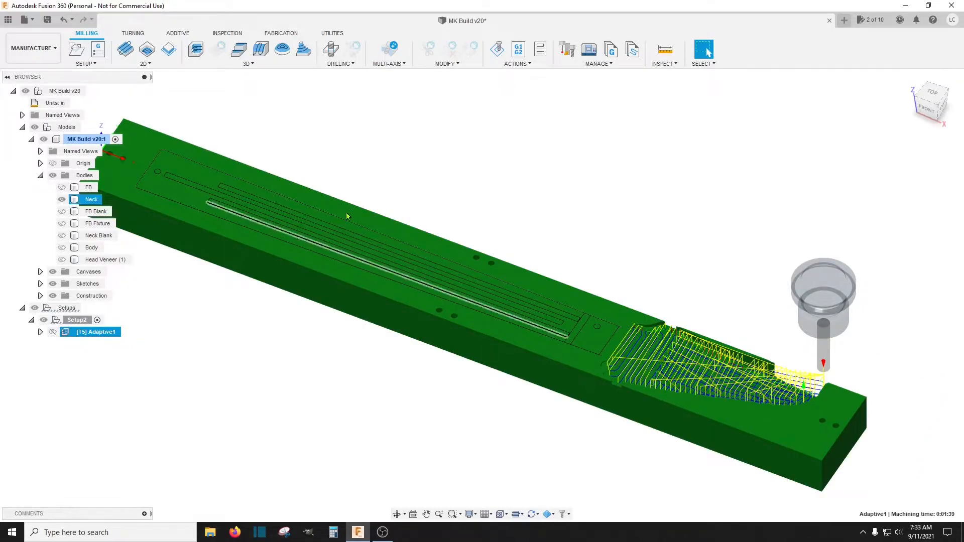
Step: Simulate the adaptive toolpath with stock shown and inspect the cut on the angled headstock from the front and back
{"action": "left_click", "coordinate": [497, 49]}
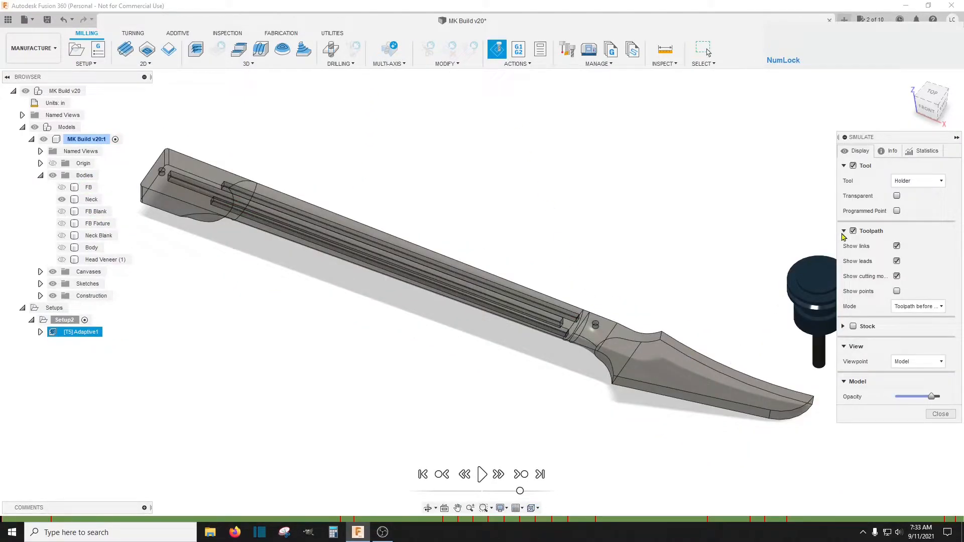
{"action": "left_click", "coordinate": [482, 474]}
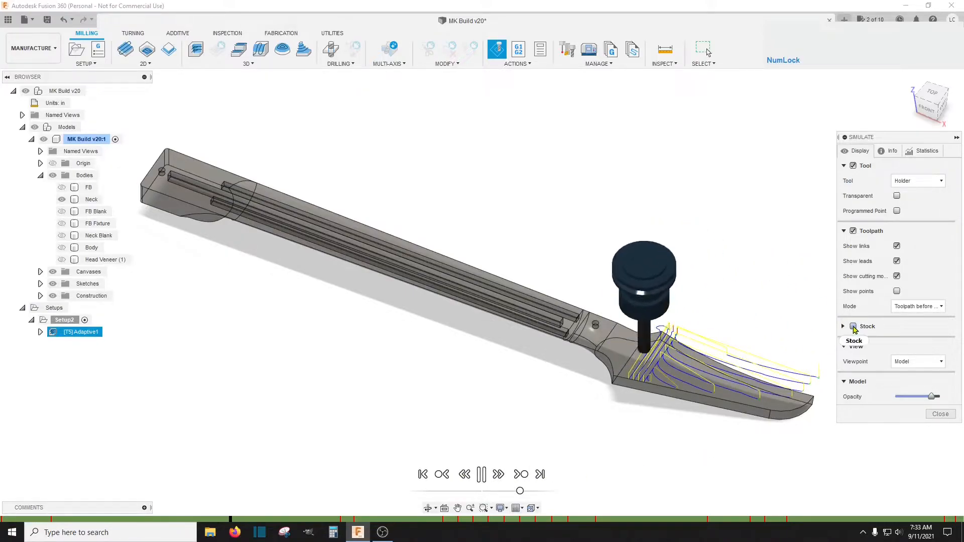
{"action": "left_click", "coordinate": [924, 114]}
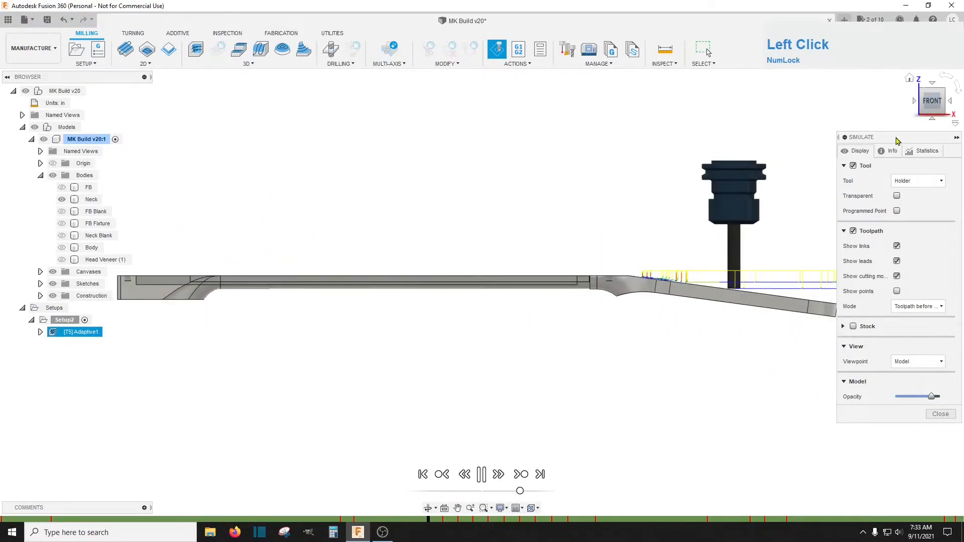
{"action": "scroll", "coordinate": [304, 331], "scroll_direction": "down", "scroll_amount": 3}
{"action": "scroll", "coordinate": [618, 319], "scroll_direction": "up", "scroll_amount": 5}
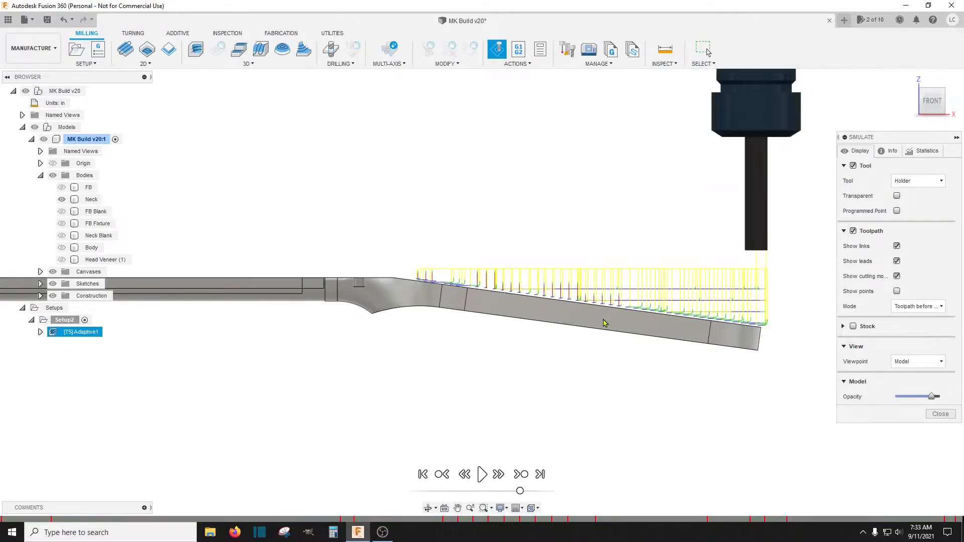
{"action": "left_click", "coordinate": [853, 326]}
{"action": "left_click_drag", "start_coordinate": [929, 114], "coordinate": [928, 95]}
{"action": "scroll", "coordinate": [421, 316], "scroll_direction": "up", "scroll_amount": 5}
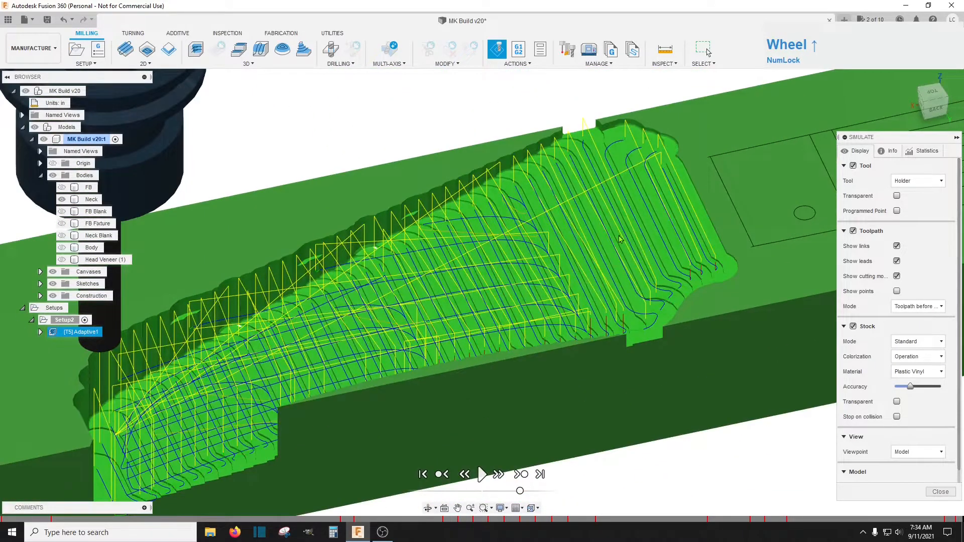
{"action": "scroll", "coordinate": [421, 275], "scroll_direction": "down", "scroll_amount": 6}
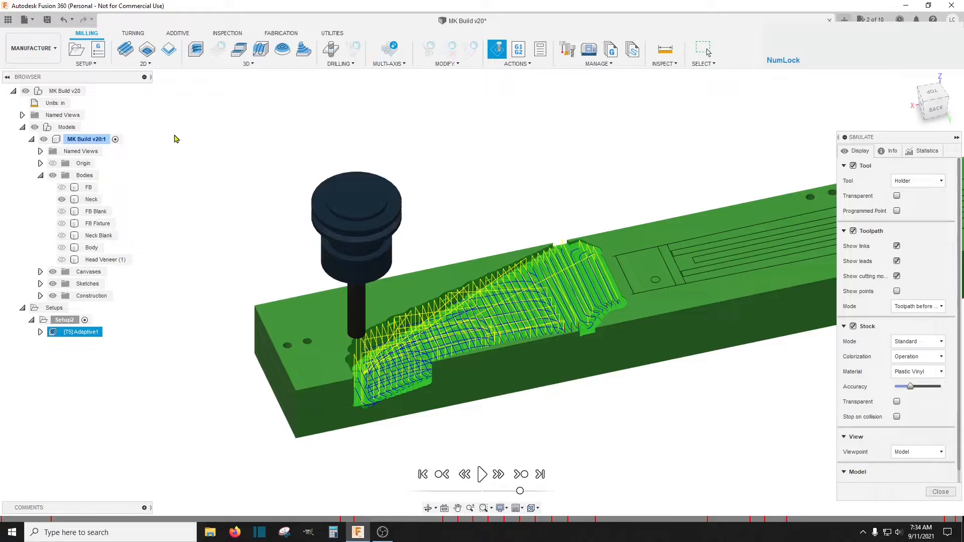
Step: Start a 3D Parallel operation and assign tool 3, the 1/2" Ball Endmill
{"action": "left_click", "coordinate": [259, 50]}
{"action": "key", "text": "Num_Lock"}
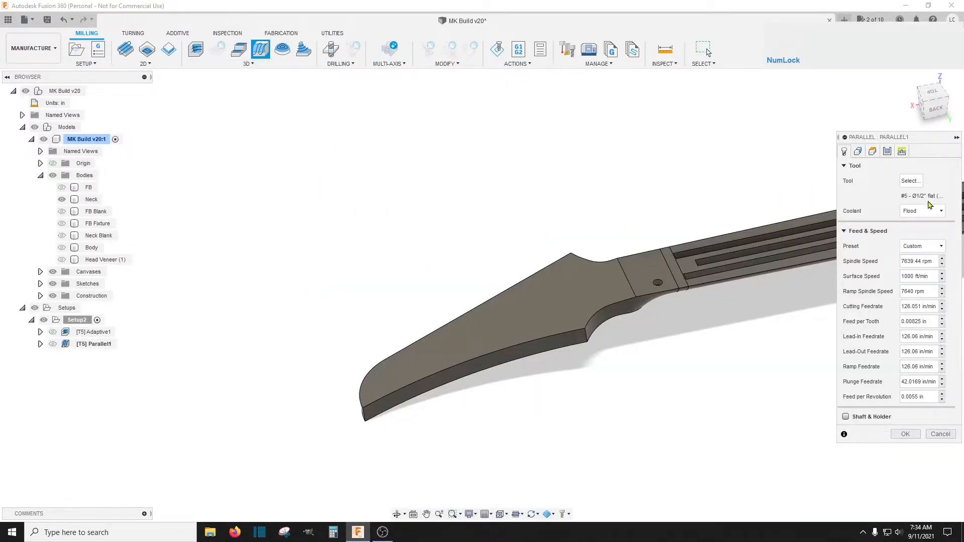
{"action": "left_click", "coordinate": [911, 181]}
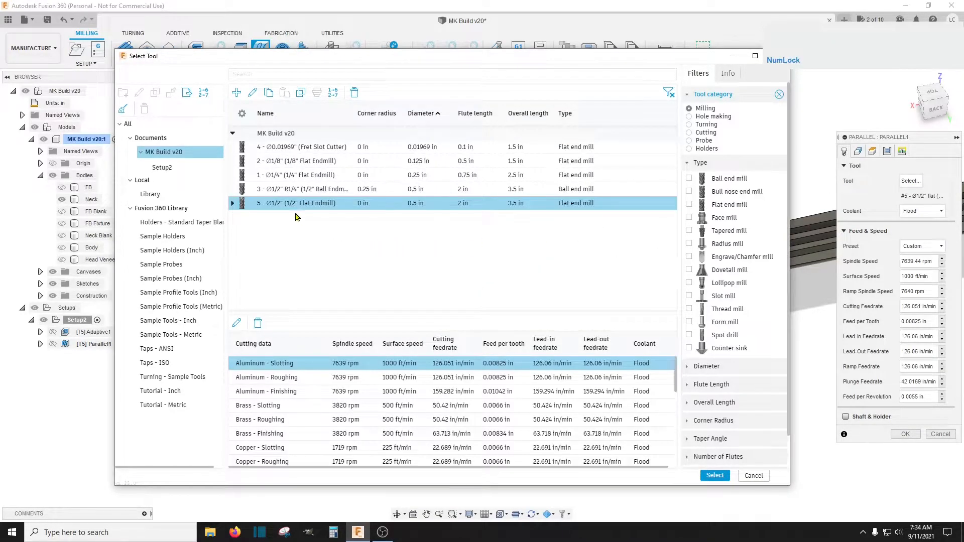
{"action": "left_click", "coordinate": [327, 191]}
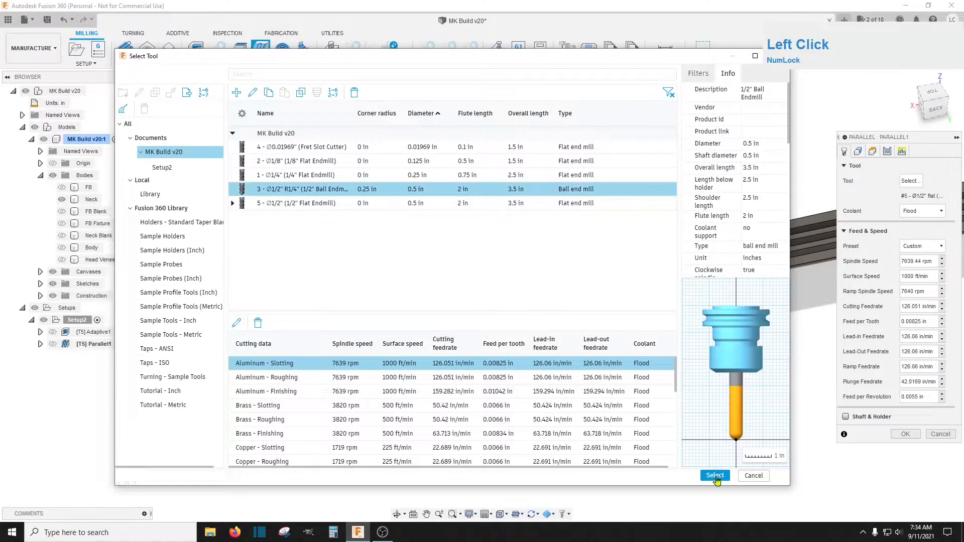
{"action": "left_click", "coordinate": [713, 477]}
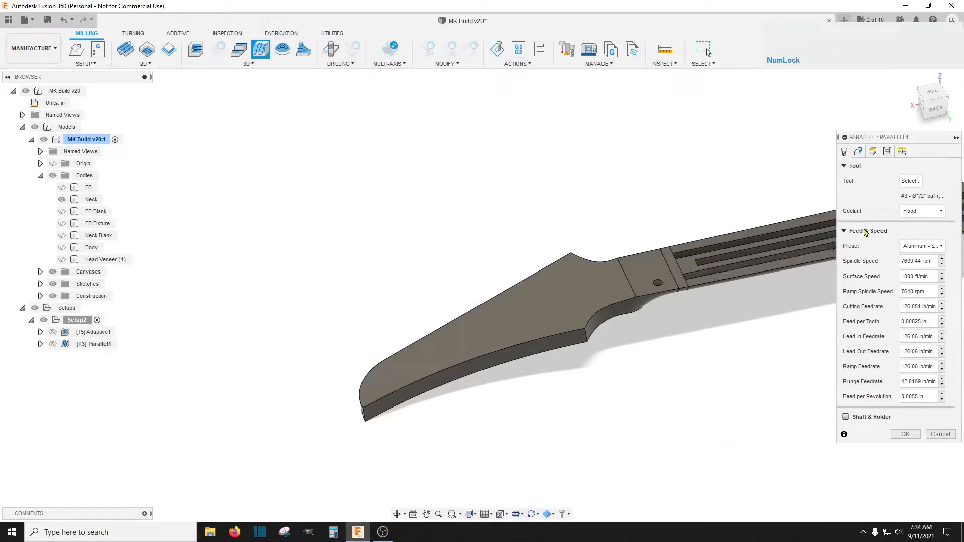
Step: Use the neck outline chain as the machining boundary and make the headstock's top face a touch surface with 0.001 in clearance
{"action": "left_click", "coordinate": [858, 151]}
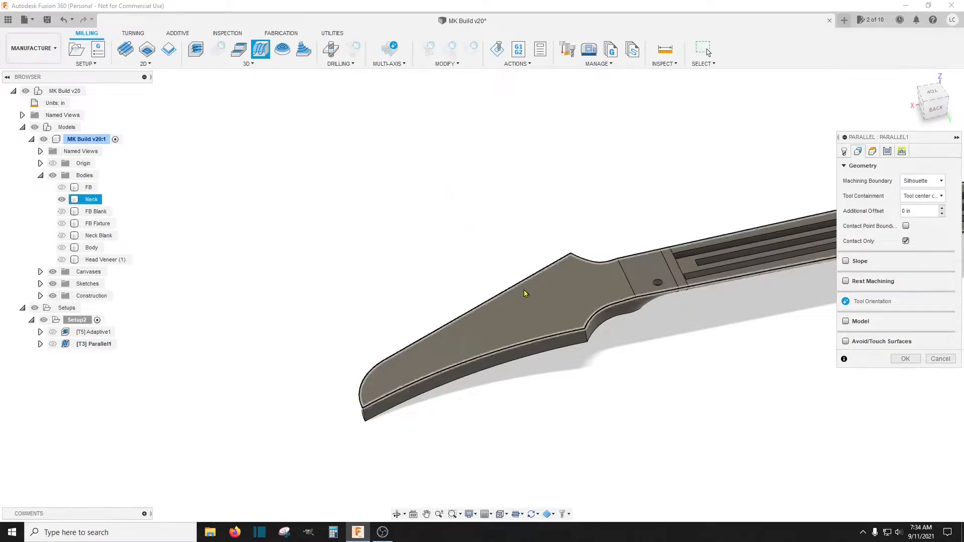
{"action": "left_click", "coordinate": [555, 340]}
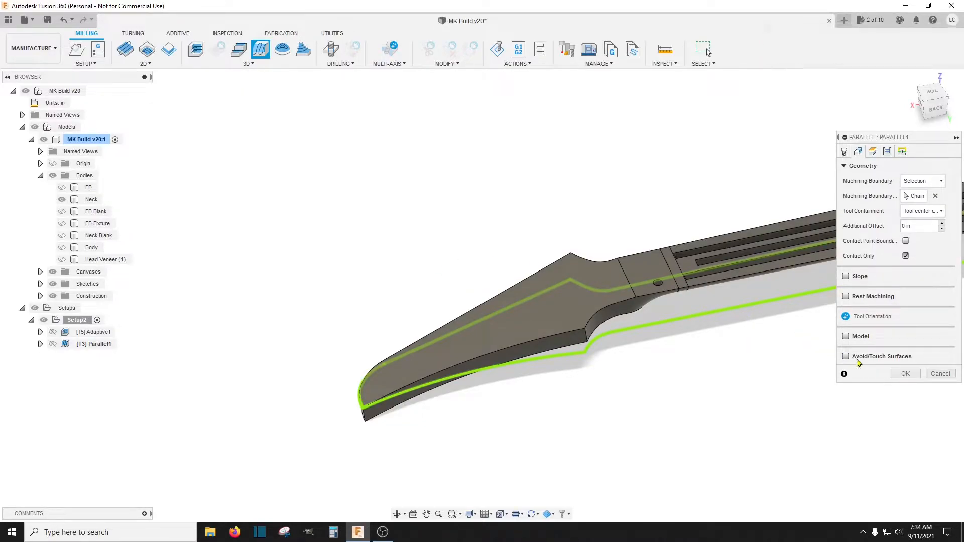
{"action": "left_click", "coordinate": [859, 359]}
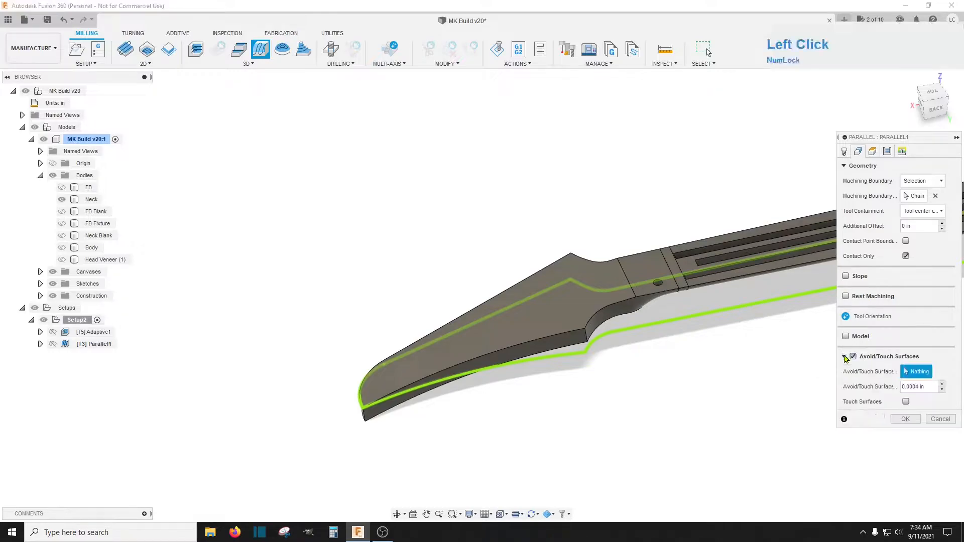
{"action": "left_click", "coordinate": [906, 402]}
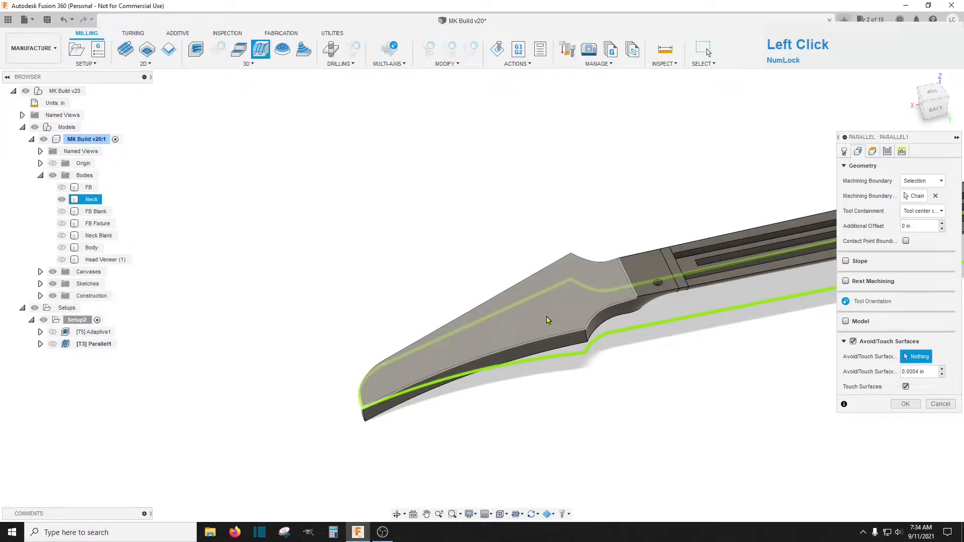
{"action": "left_click", "coordinate": [547, 320]}
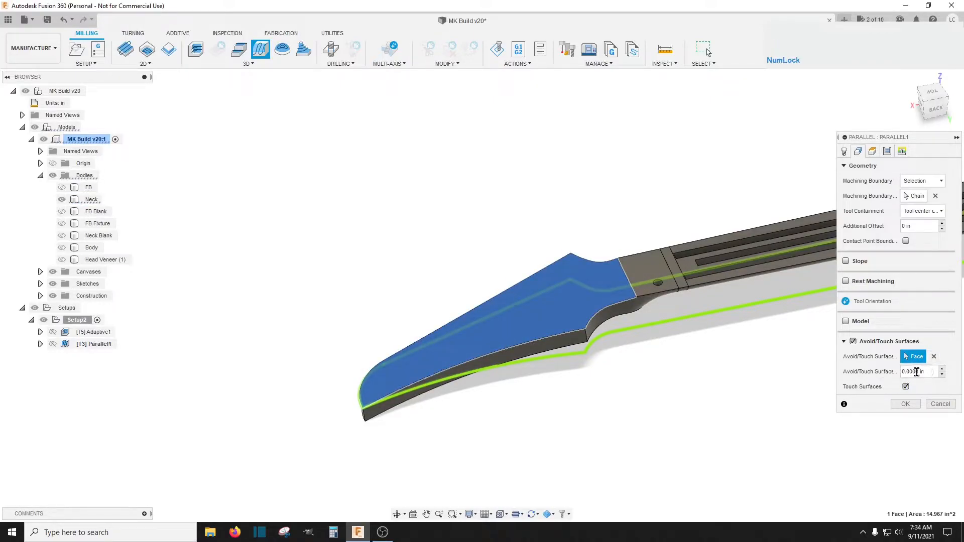
{"action": "left_click", "coordinate": [905, 386]}
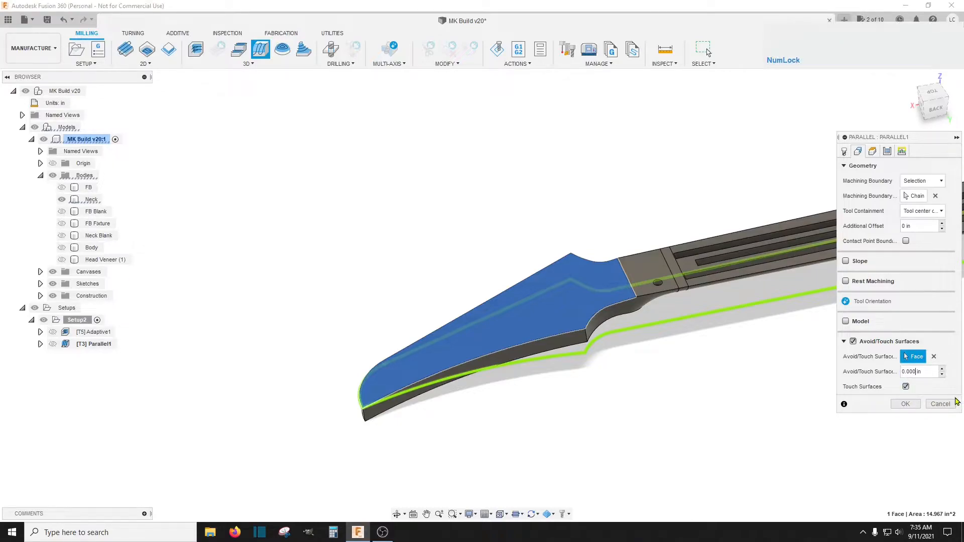
{"action": "type", "text": "1"}
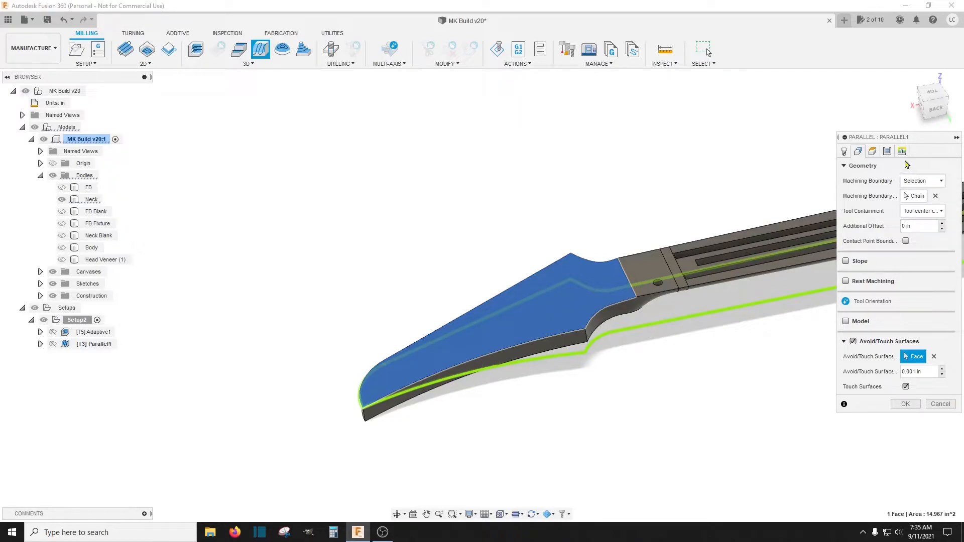
Step: Set the parallel operation's pass tolerance to 0.001 in
{"action": "left_click", "coordinate": [887, 153]}
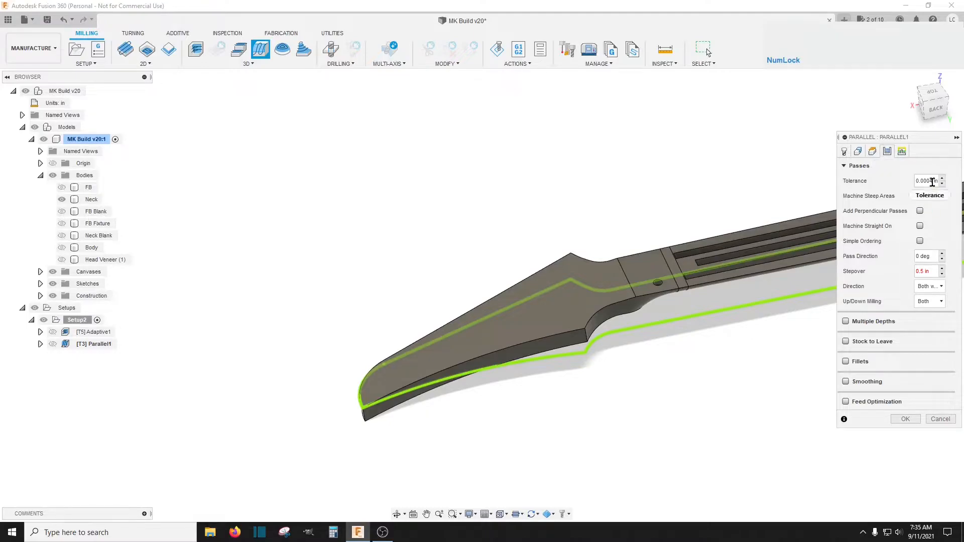
{"action": "left_click", "coordinate": [932, 182]}
{"action": "key", "text": "BackSpace"}
{"action": "key", "text": "BackSpace"}
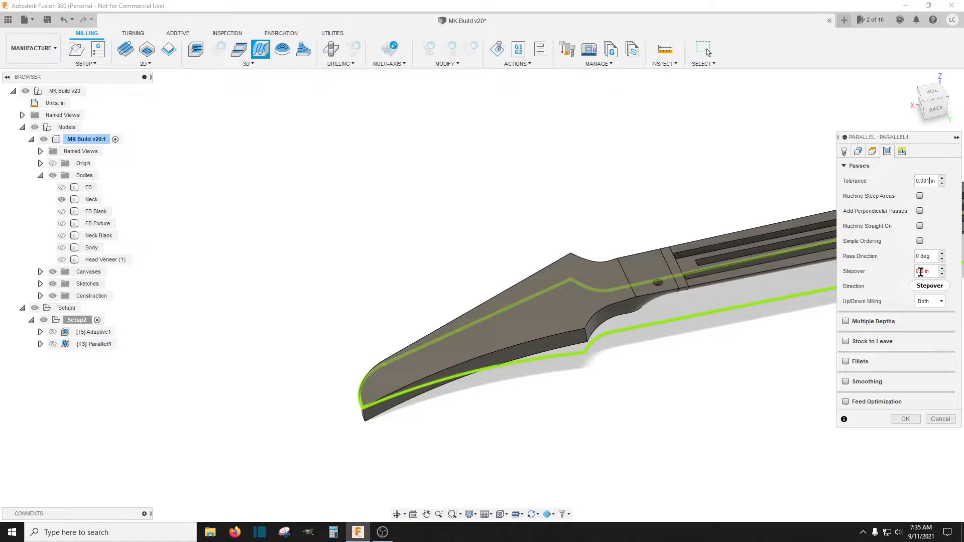
Step: Set the parallel operation's stepover to 0.05 in, enable smoothing and generate the headstock finishing toolpath
{"action": "left_click", "coordinate": [920, 272]}
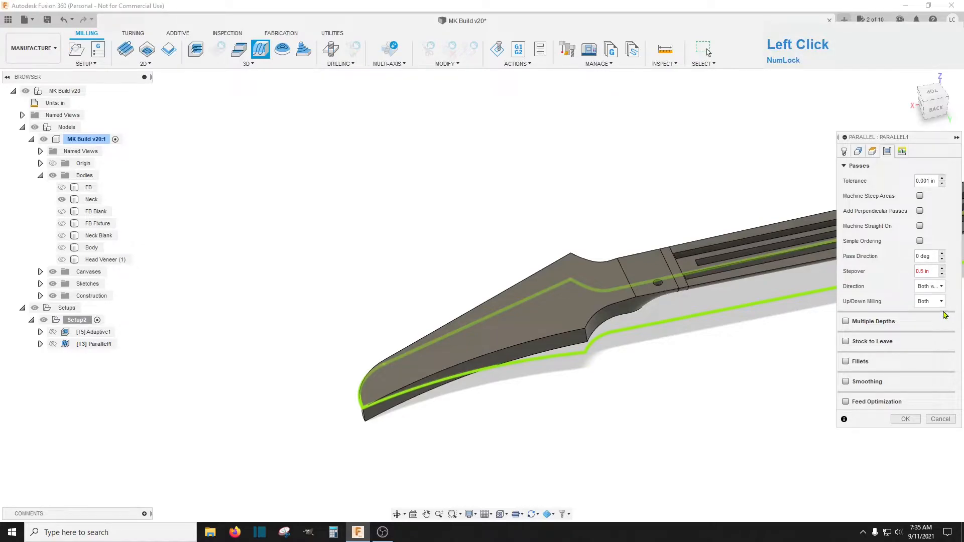
{"action": "type", "text": "0"}
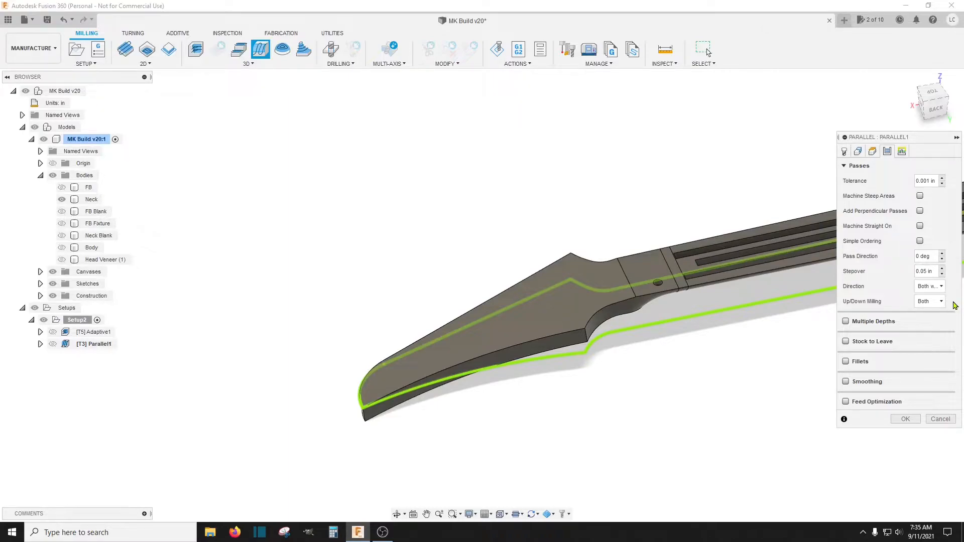
{"action": "left_click", "coordinate": [846, 382]}
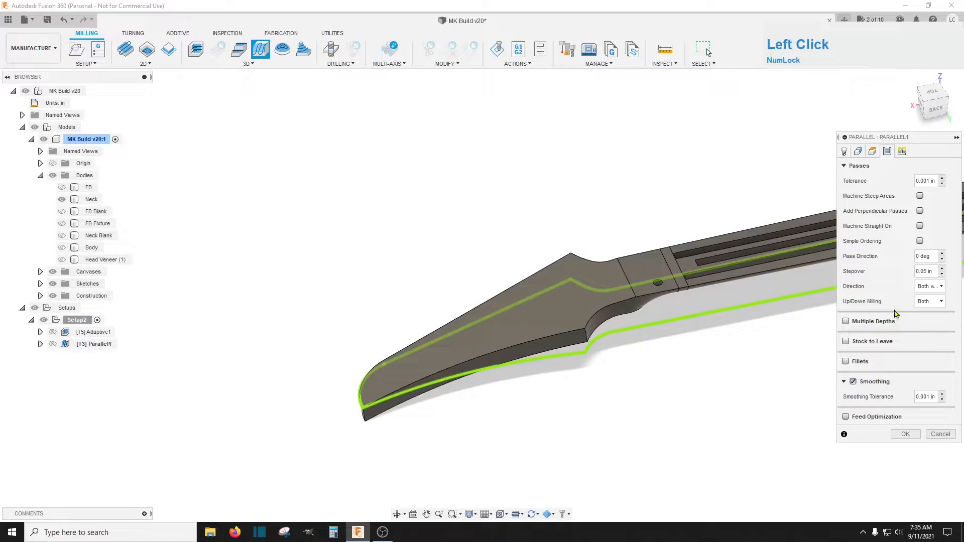
{"action": "left_click", "coordinate": [902, 152]}
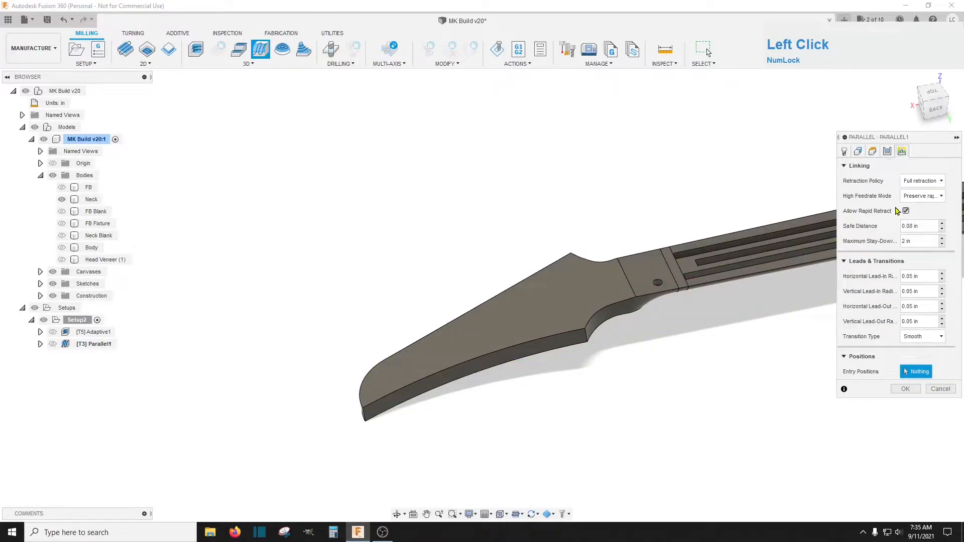
{"action": "left_click", "coordinate": [905, 390]}
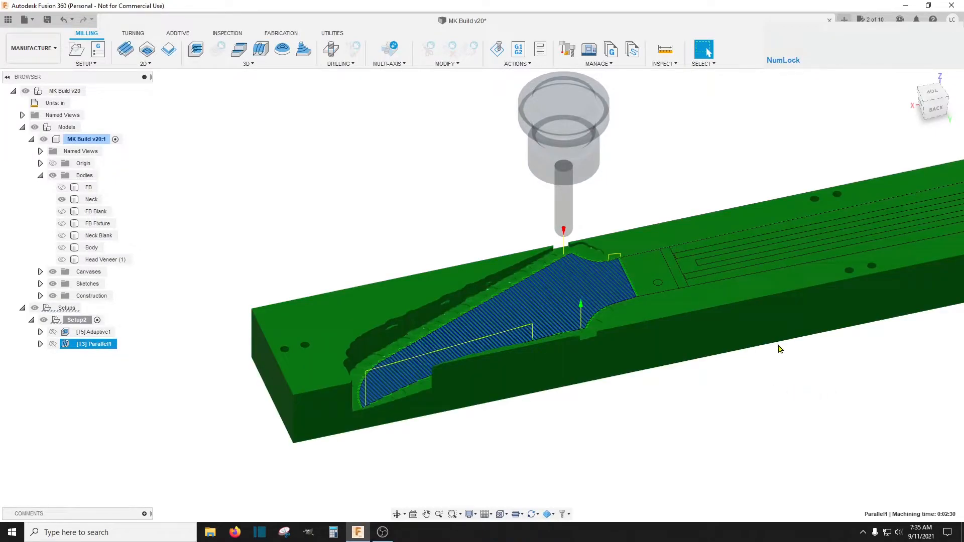
{"action": "scroll", "coordinate": [575, 316], "scroll_direction": "up", "scroll_amount": 5}
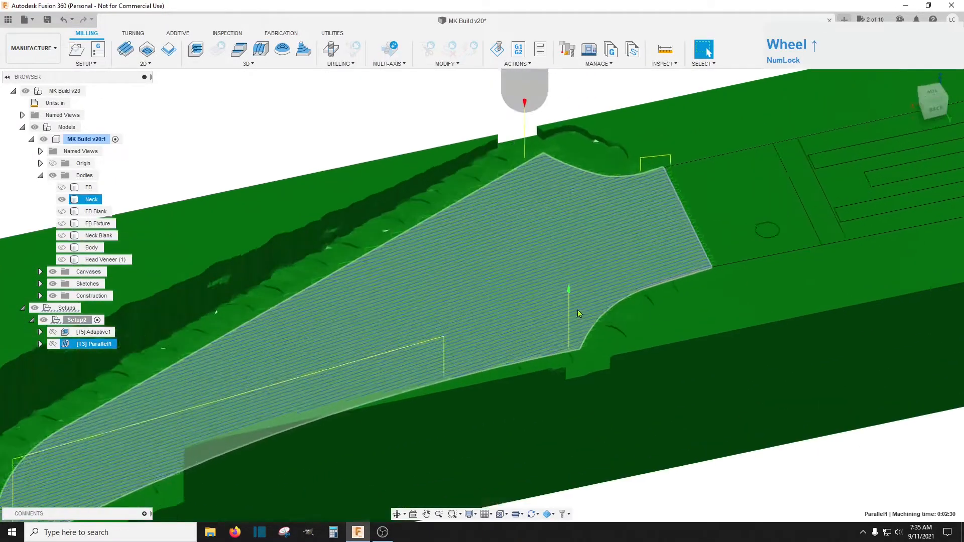
{"action": "scroll", "coordinate": [574, 311], "scroll_direction": "down", "scroll_amount": 6}
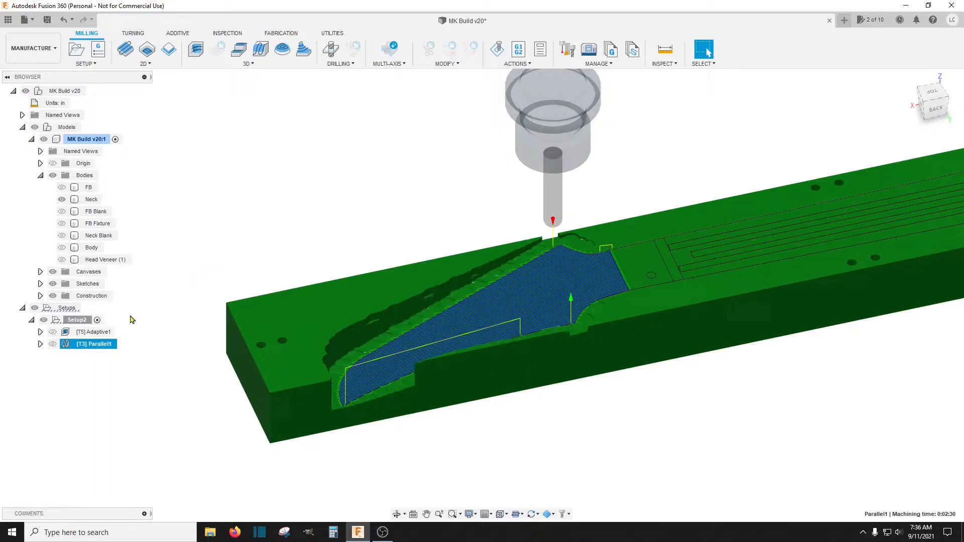
Step: Post-process the Parallel operation with the Mach4Mill post as program Head, overwriting the existing Head.tap
{"action": "left_click", "coordinate": [79, 321]}
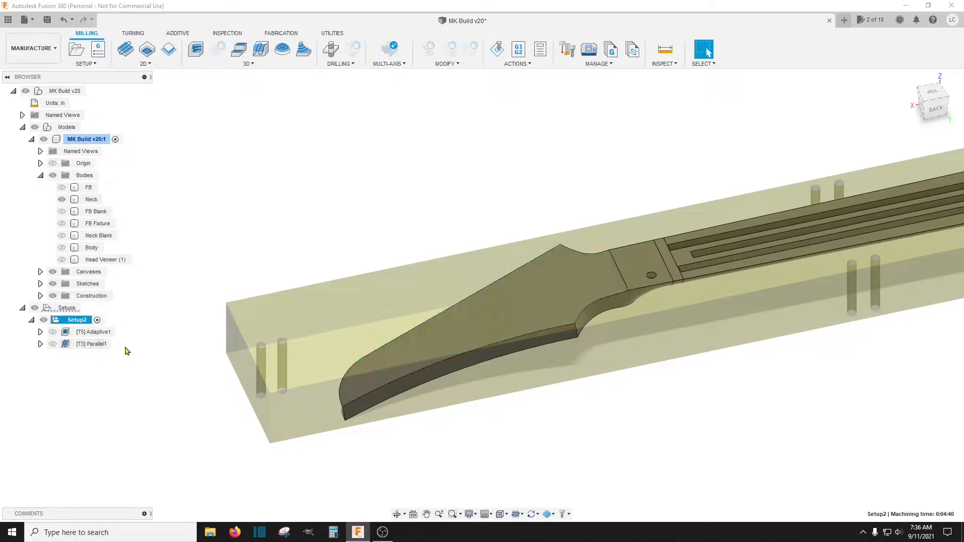
{"action": "left_click", "coordinate": [100, 334]}
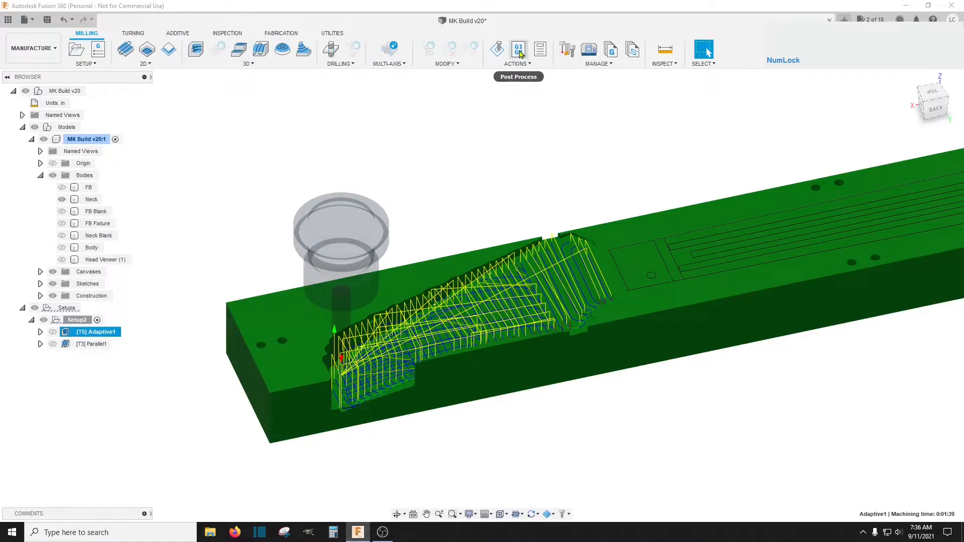
{"action": "left_click", "coordinate": [94, 344]}
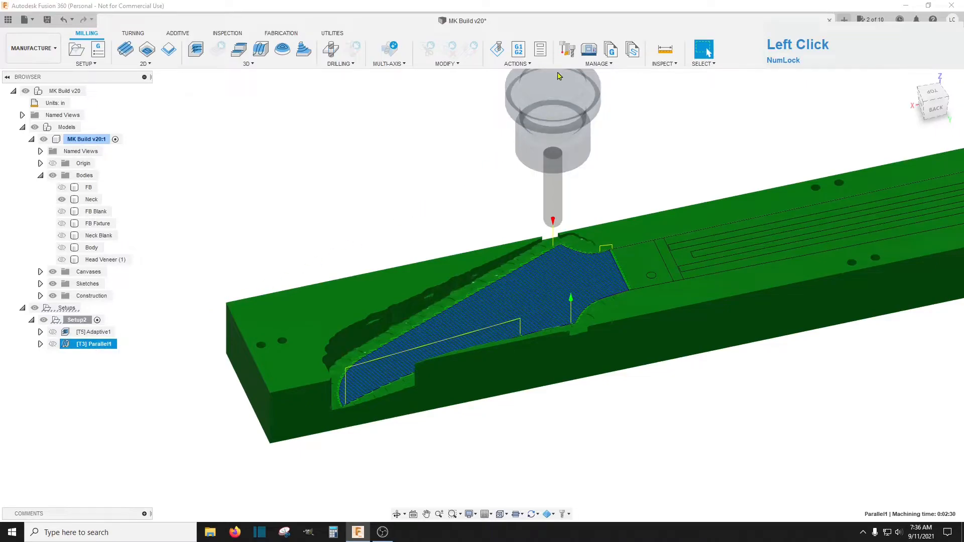
{"action": "left_click", "coordinate": [519, 49]}
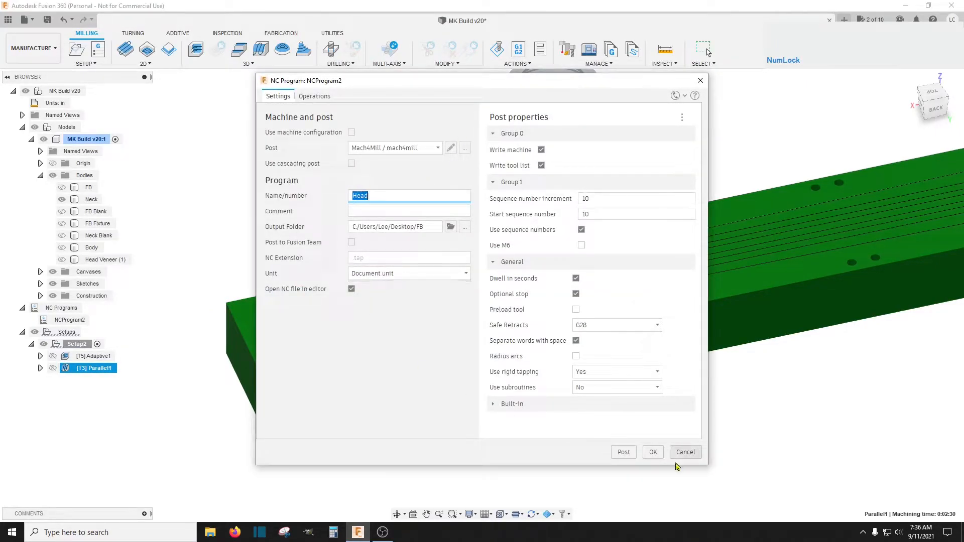
{"action": "left_click", "coordinate": [622, 452]}
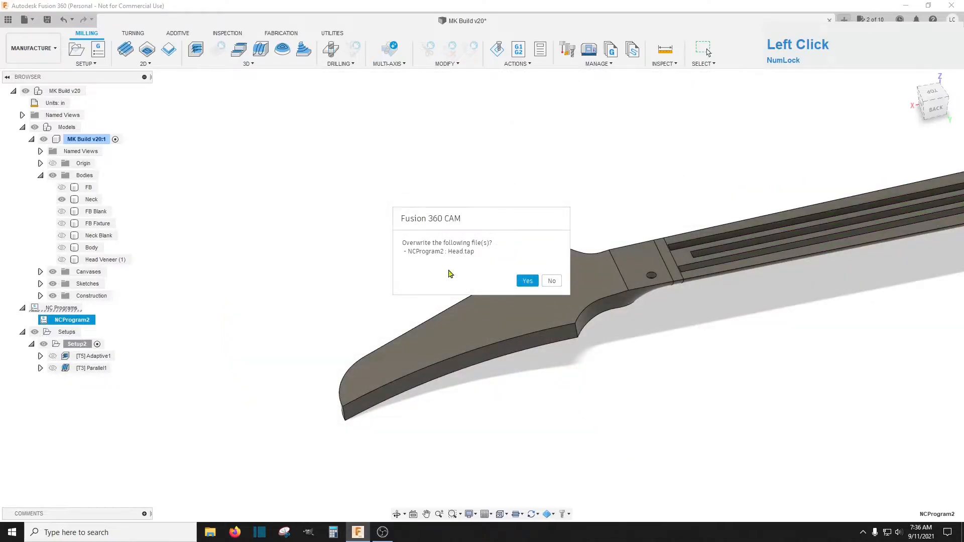
{"action": "left_click", "coordinate": [527, 280]}
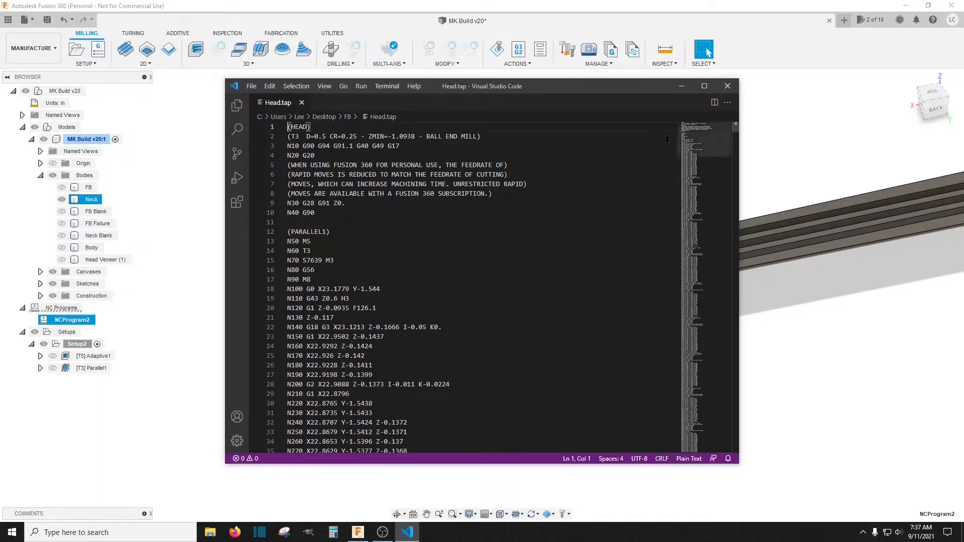
Step: Delete lines N17850 G90 and N17860 G28 G91 X0. Y0. near the end of Head.tap, then save and close the file
{"action": "left_click_drag", "start_coordinate": [731, 150], "coordinate": [723, 448]}
{"action": "left_click_drag", "start_coordinate": [372, 313], "coordinate": [287, 304]}
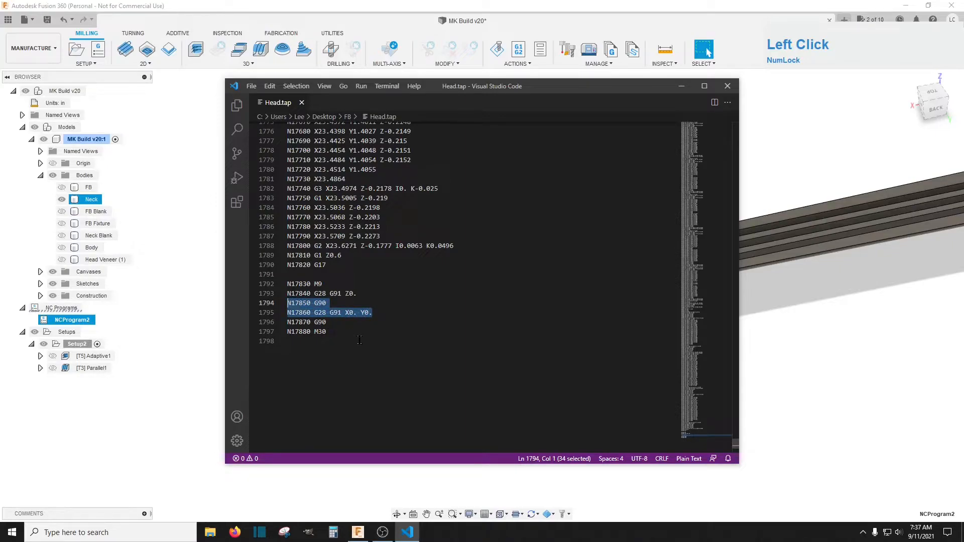
{"action": "key", "text": "BackSpace"}
{"action": "key", "text": "BackSpace"}
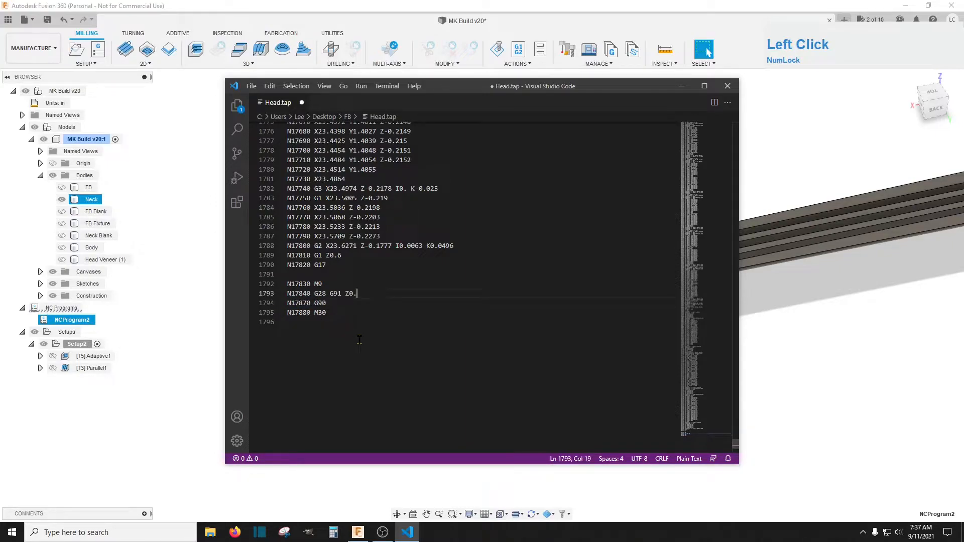
{"action": "left_click", "coordinate": [251, 85]}
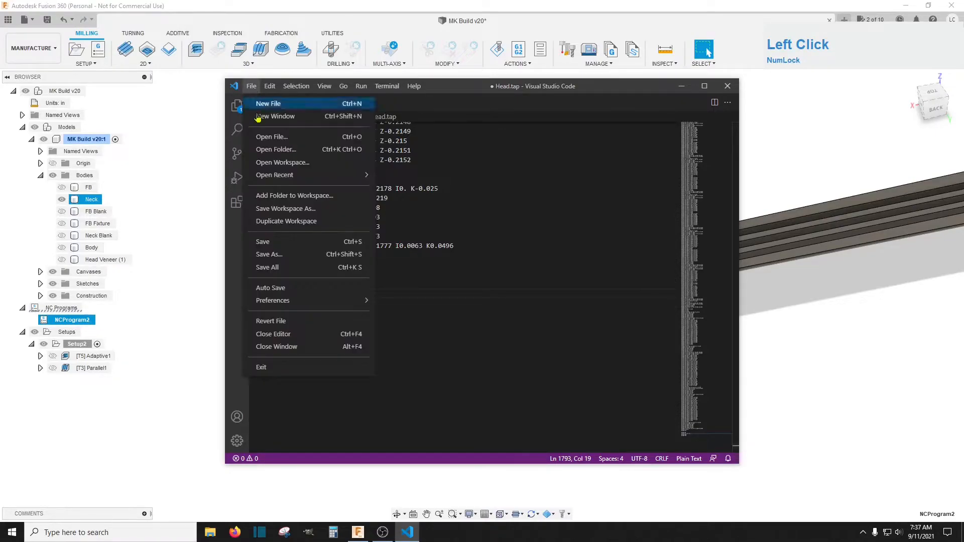
{"action": "left_click", "coordinate": [271, 241]}
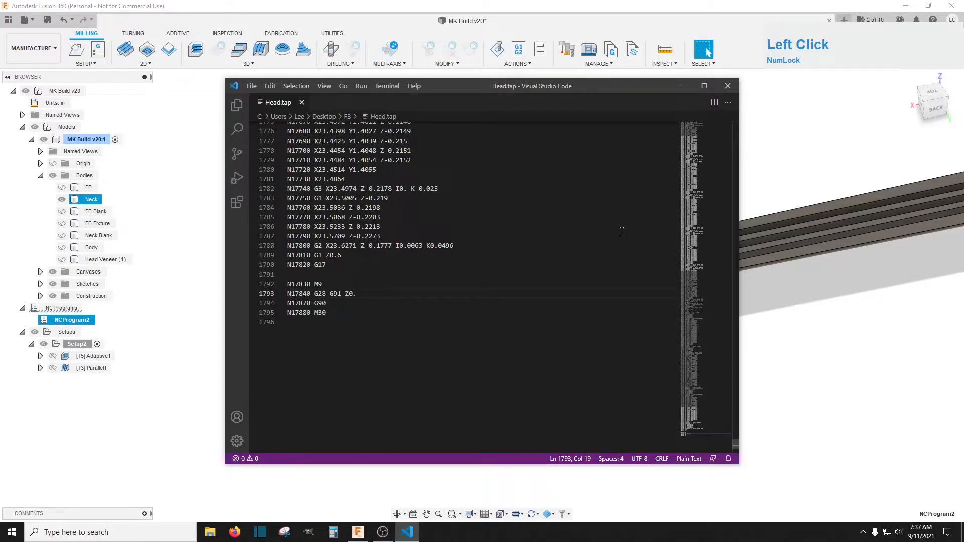
{"action": "left_click", "coordinate": [724, 89]}
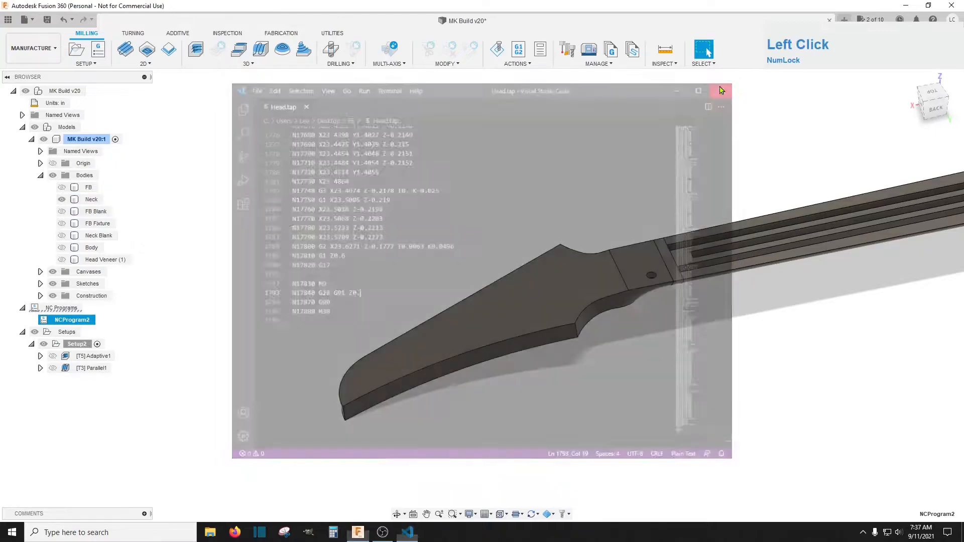
Step: Delete the finished headstock setup Setup2 and its NC program NCProgram2, and collapse the Models branch
{"action": "scroll", "coordinate": [174, 291], "scroll_direction": "down", "scroll_amount": 4}
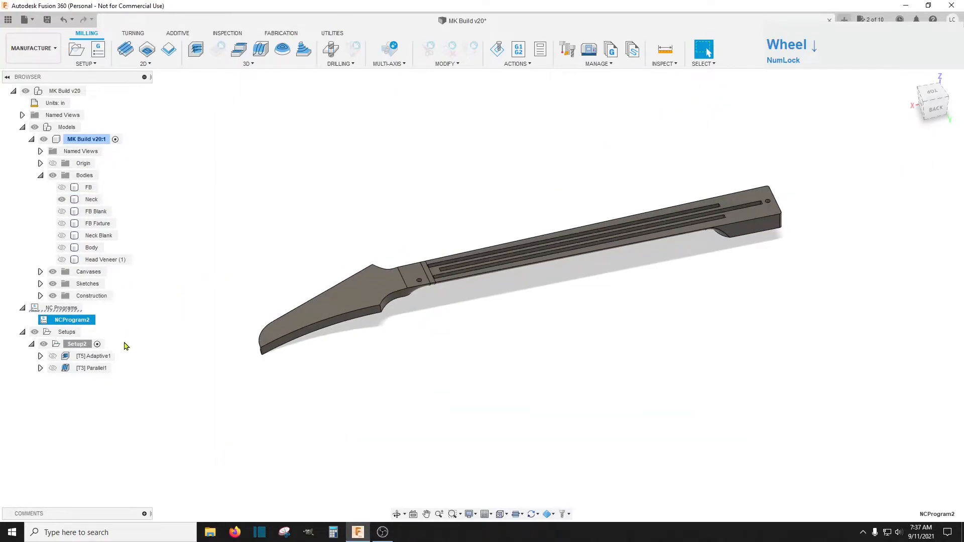
{"action": "right_click", "coordinate": [79, 346]}
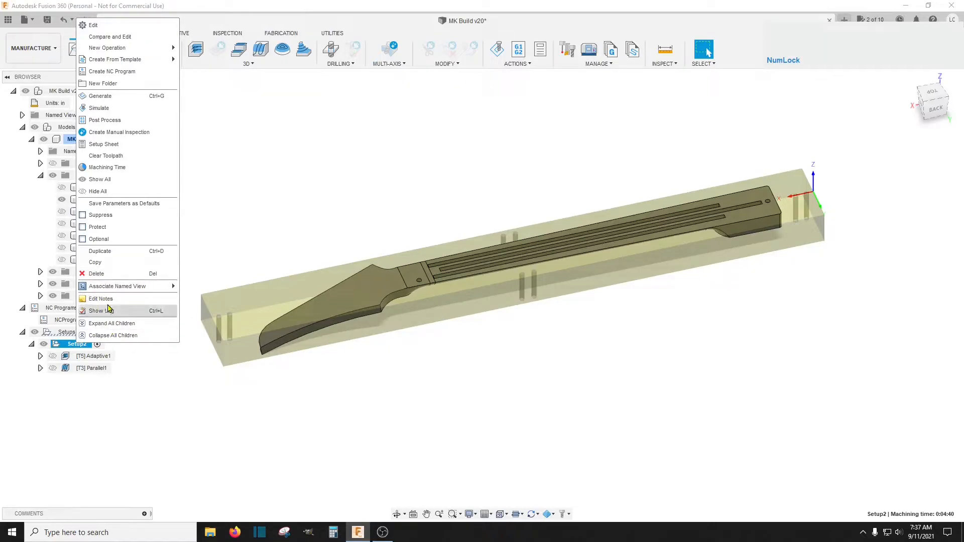
{"action": "left_click", "coordinate": [101, 273]}
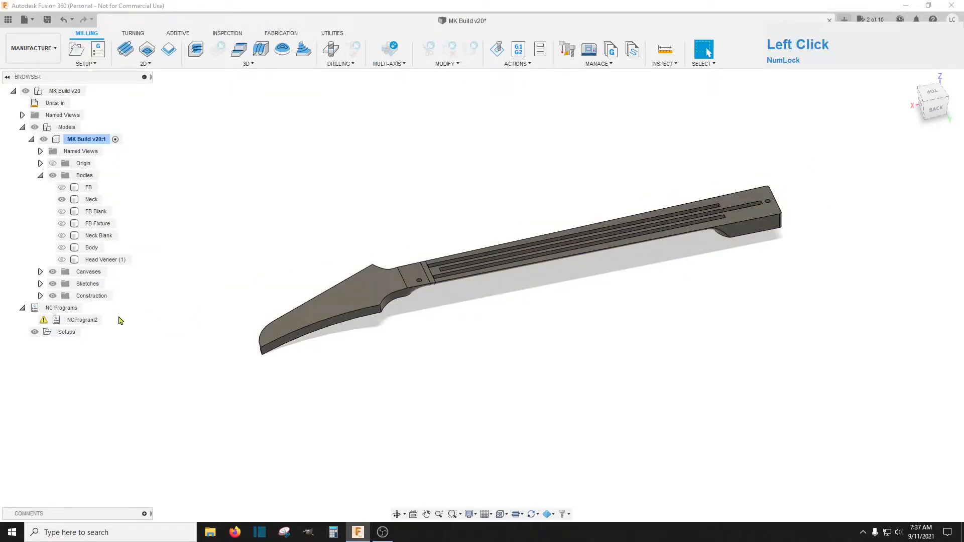
{"action": "right_click", "coordinate": [66, 323]}
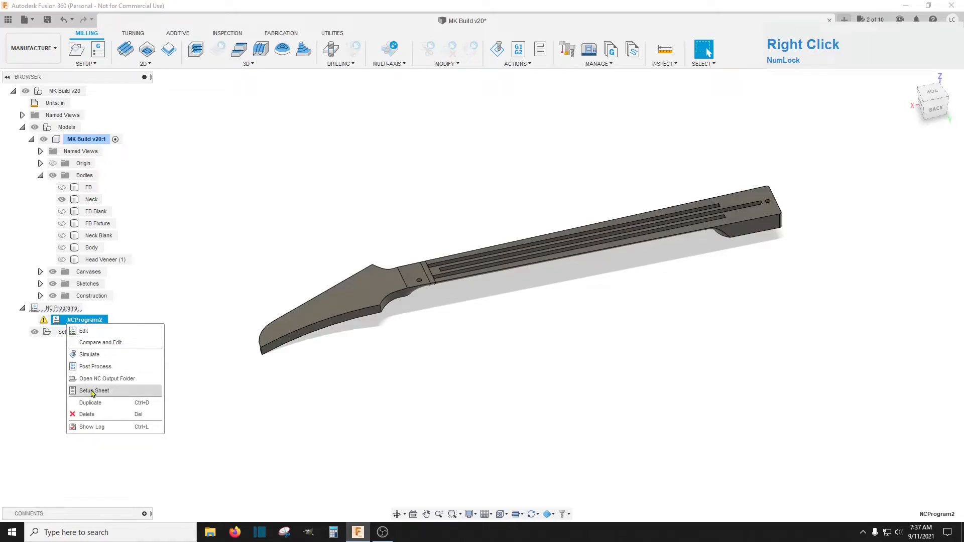
{"action": "left_click", "coordinate": [87, 414]}
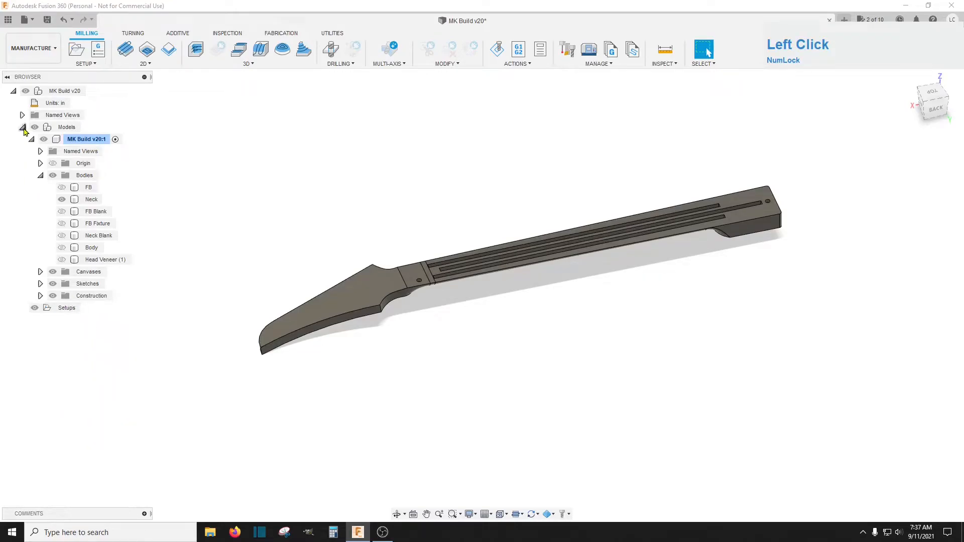
{"action": "left_click", "coordinate": [23, 128]}
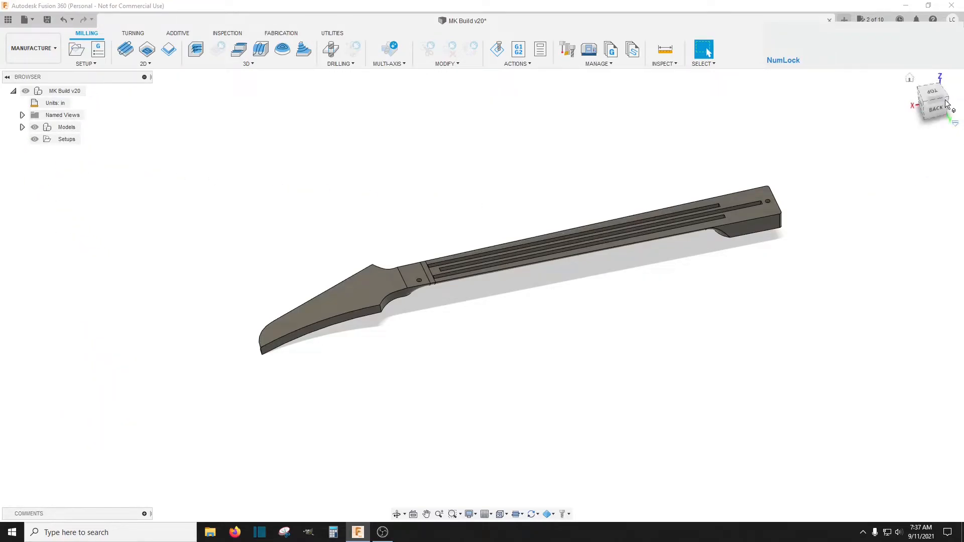
Step: Create a new milling setup for machining the back of the neck body
{"action": "left_click", "coordinate": [937, 121]}
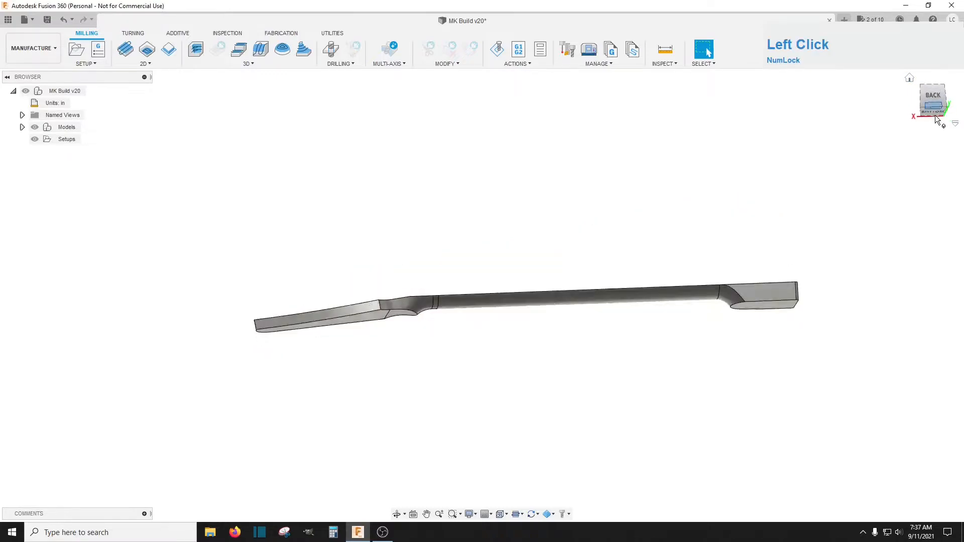
{"action": "left_click", "coordinate": [937, 119]}
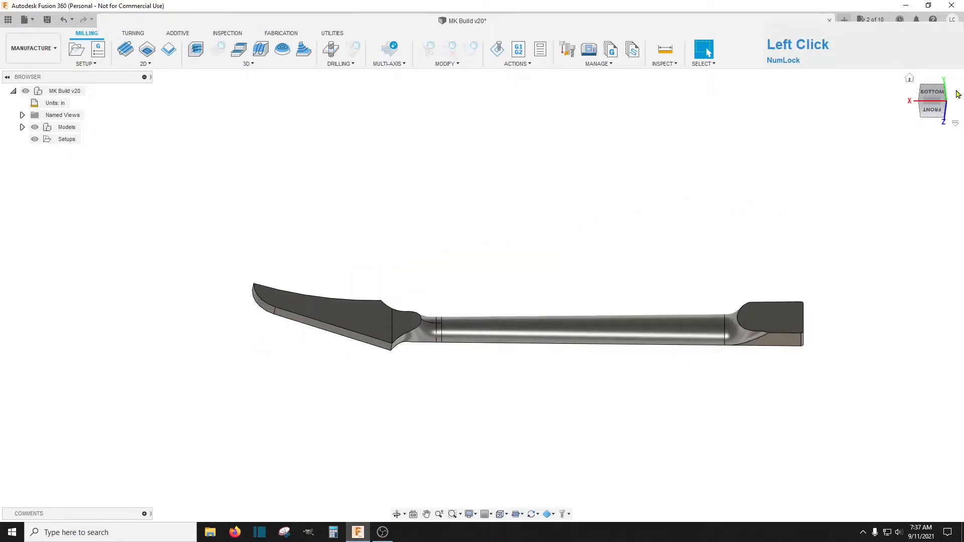
{"action": "left_click", "coordinate": [932, 95]}
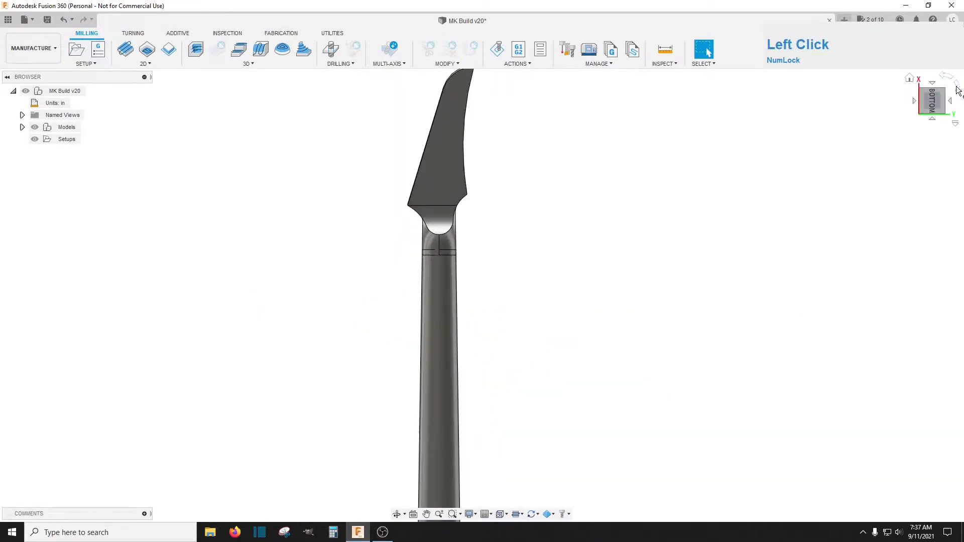
{"action": "left_click", "coordinate": [957, 87]}
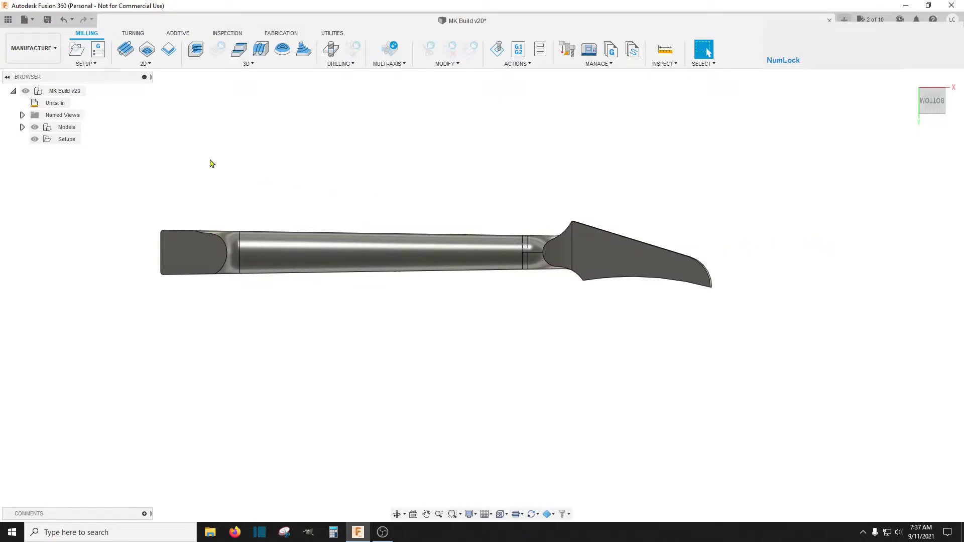
{"action": "left_click", "coordinate": [77, 49]}
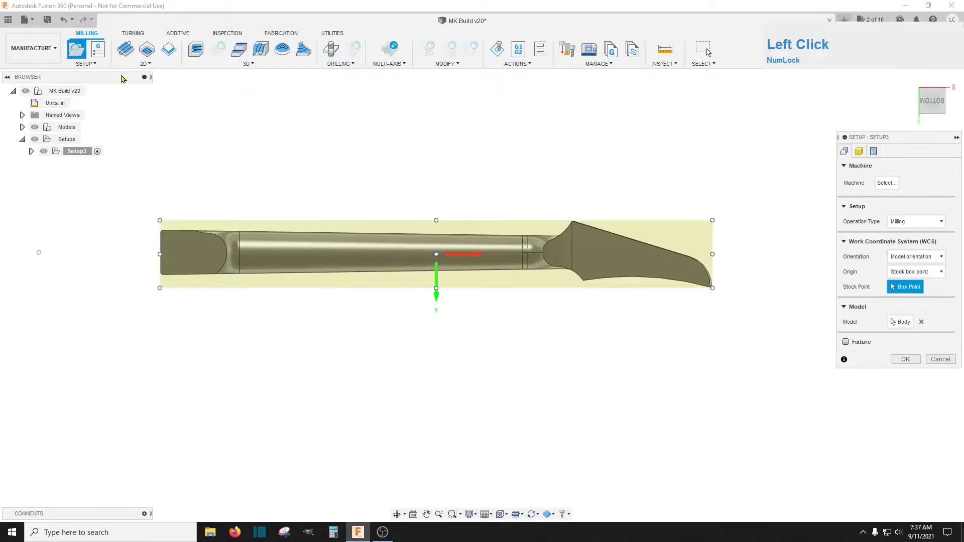
{"action": "left_click", "coordinate": [927, 107]}
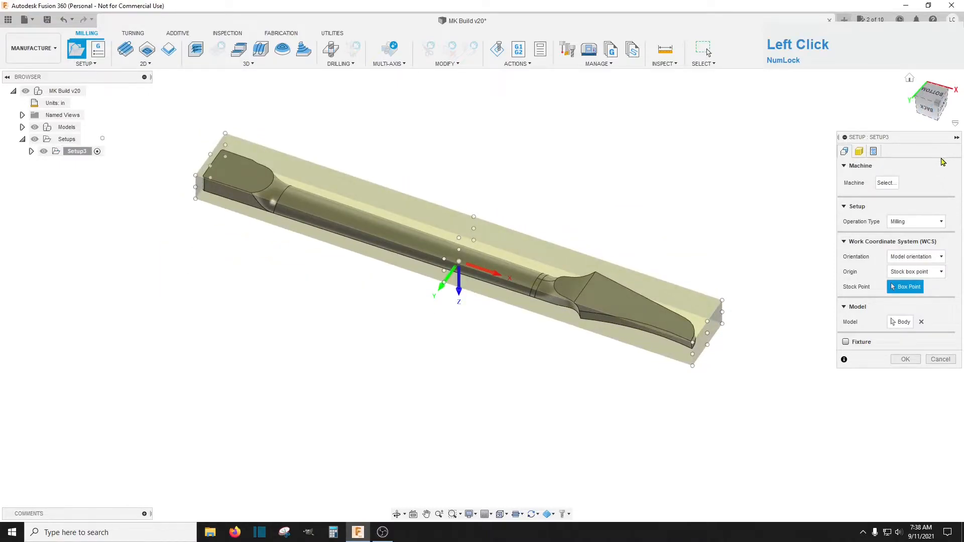
Step: Name the new setup's program Neck Back and set its WCS offset to 3
{"action": "left_click", "coordinate": [874, 151]}
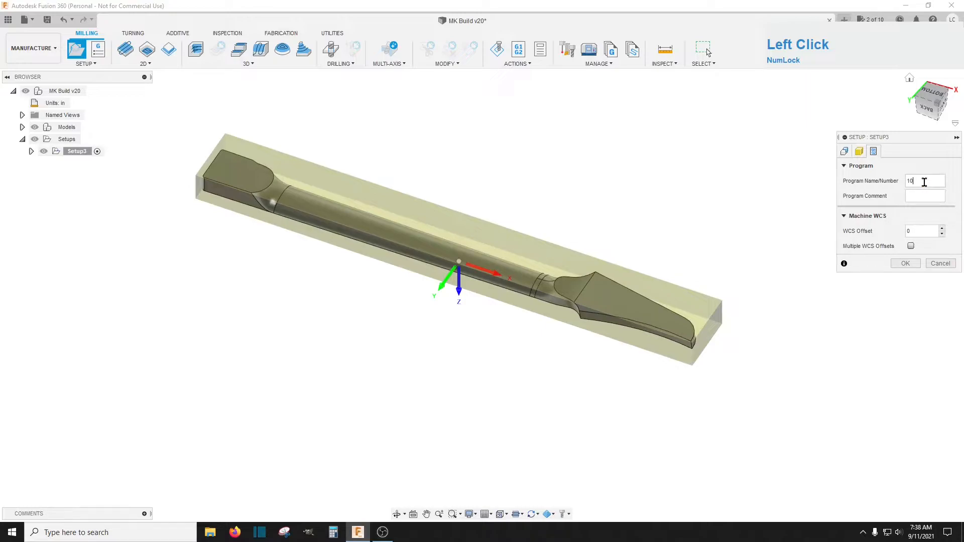
{"action": "key", "text": "BackSpace"}
{"action": "key", "text": "BackSpace"}
{"action": "type", "text": "Neck Back"}
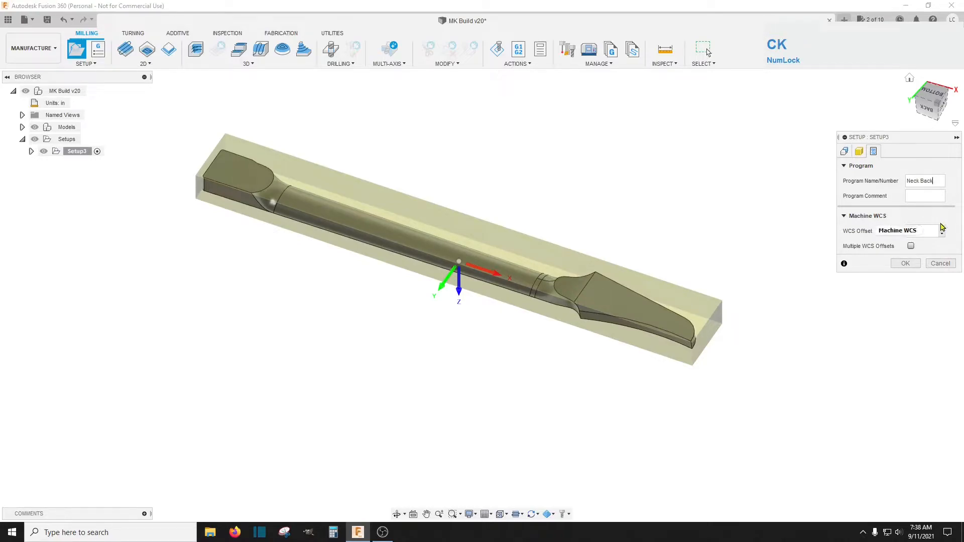
{"action": "left_click", "coordinate": [942, 227]}
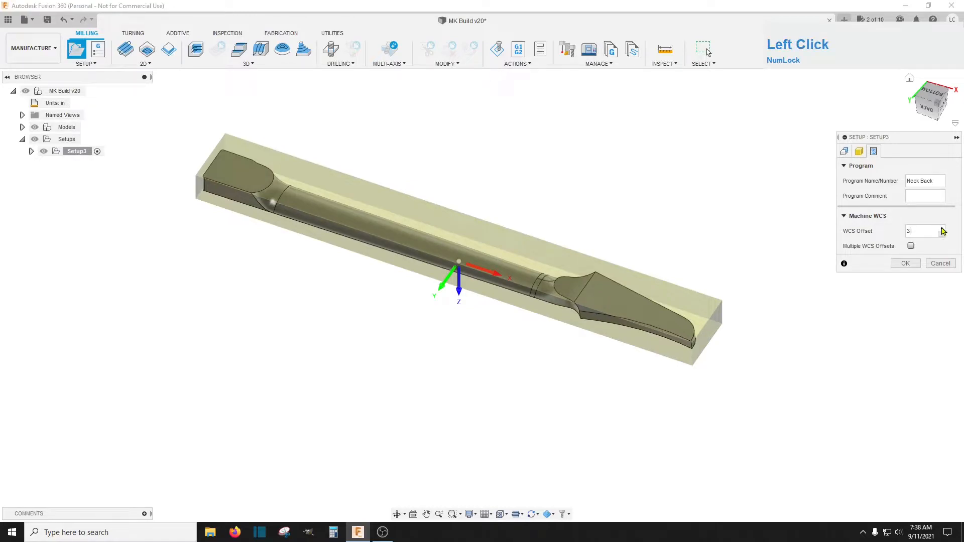
Step: Define the setup's stock from a solid, using the Neck Blank body
{"action": "left_click", "coordinate": [858, 152]}
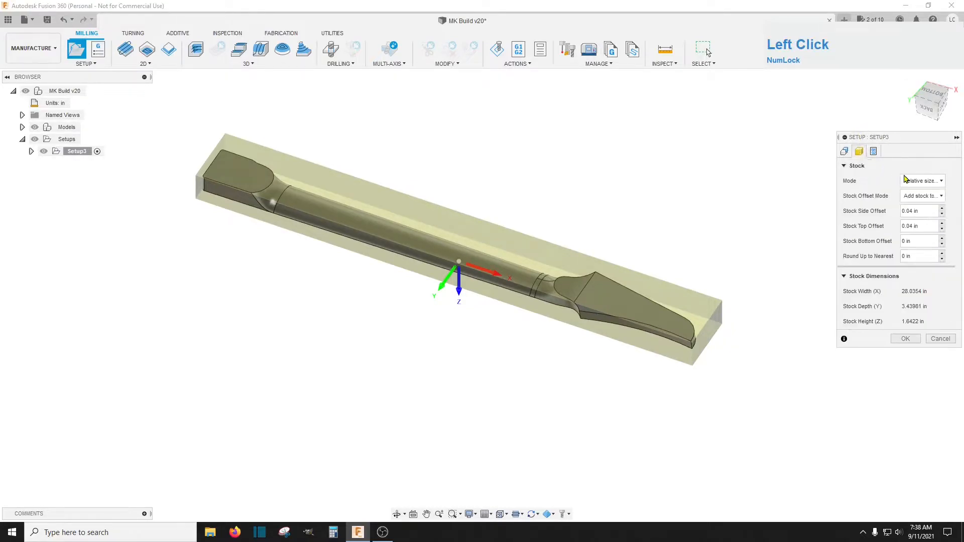
{"action": "left_click", "coordinate": [919, 184]}
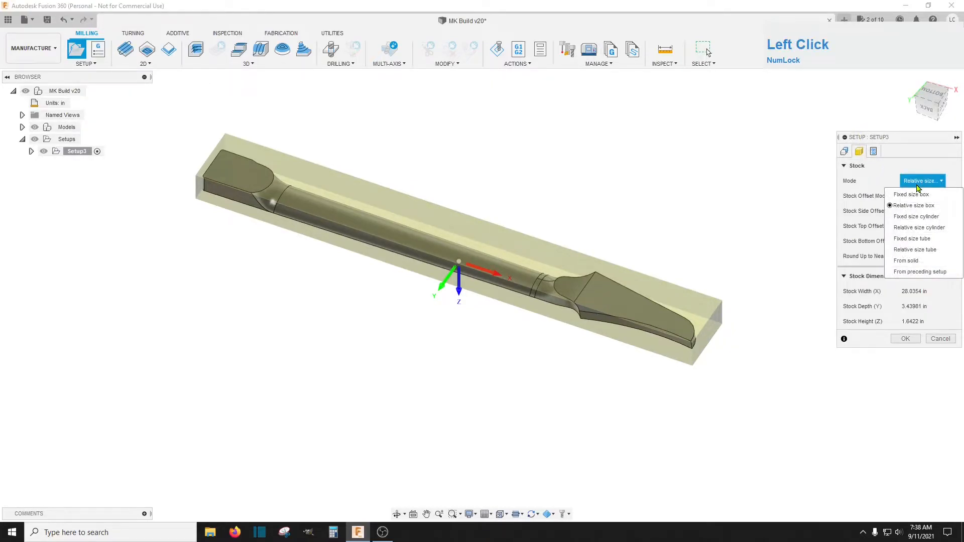
{"action": "left_click", "coordinate": [914, 261]}
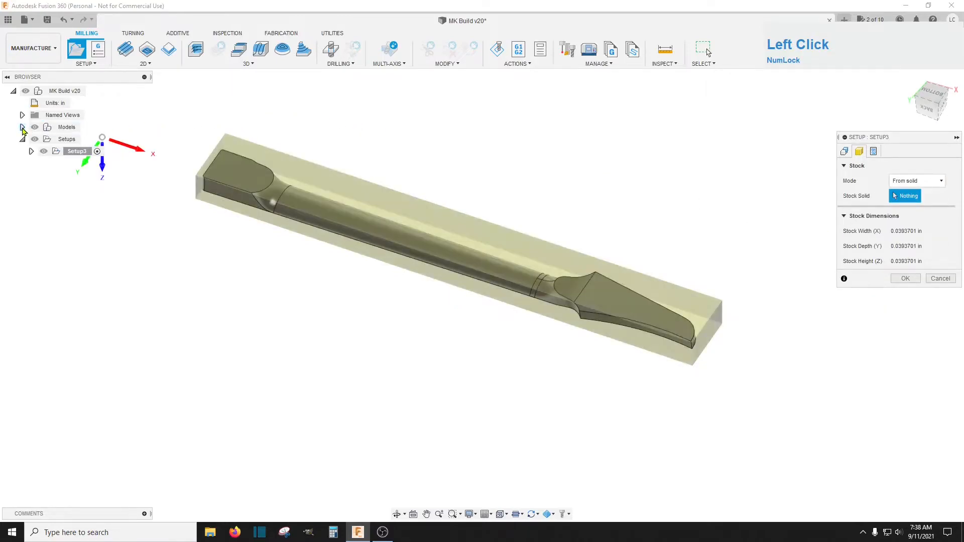
{"action": "left_click", "coordinate": [22, 127]}
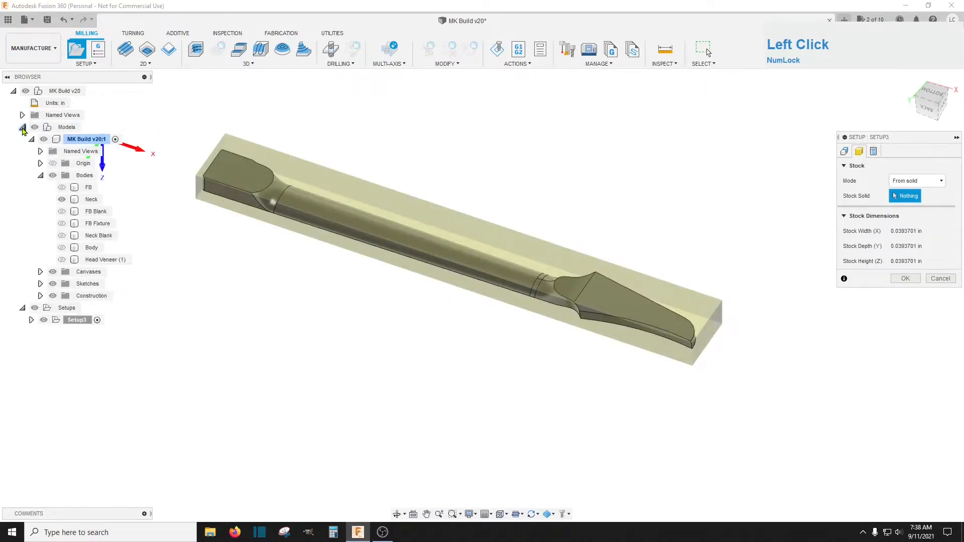
{"action": "left_click", "coordinate": [98, 236]}
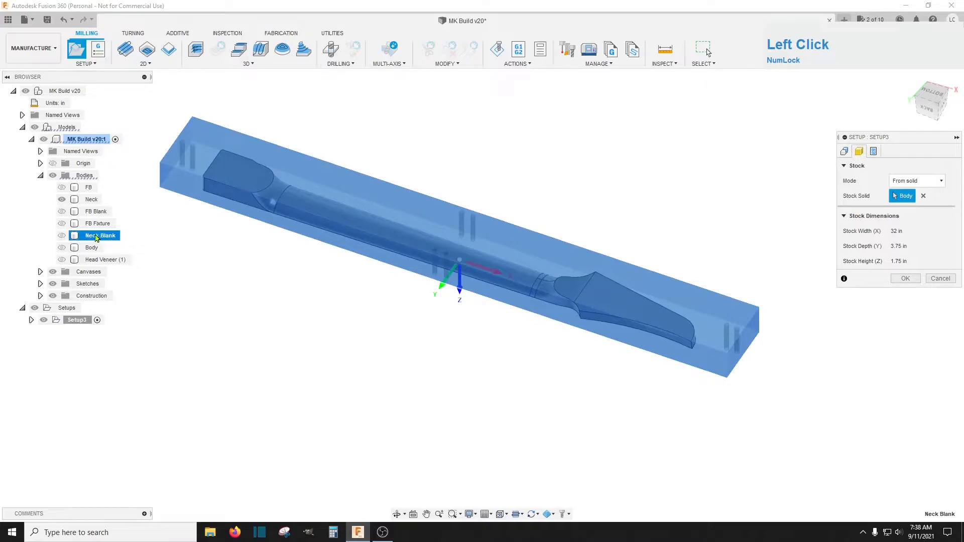
{"action": "left_click", "coordinate": [22, 127]}
Step: Place the WCS origin on the stock box point at the neck's heel end, flip the Z axis upward, and finish the setup
{"action": "left_click", "coordinate": [844, 151]}
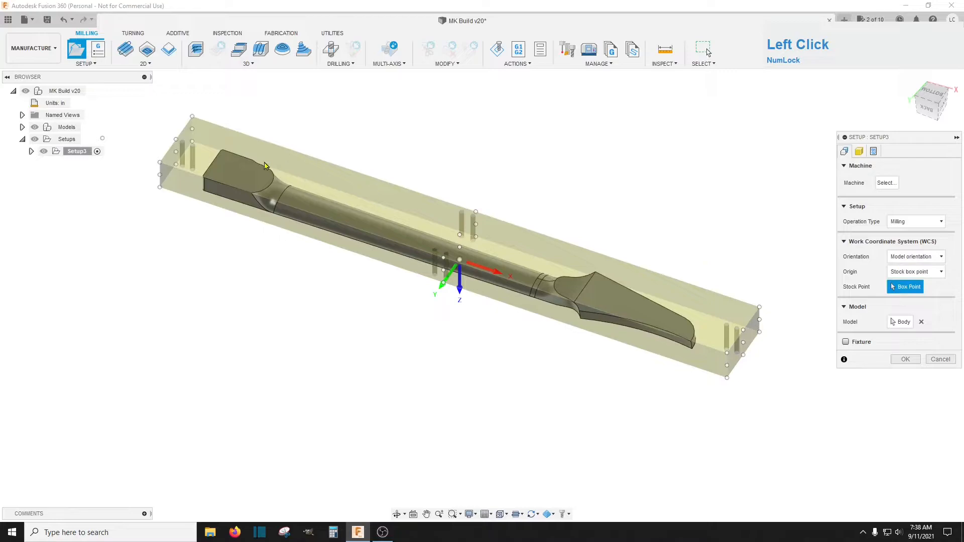
{"action": "left_click", "coordinate": [176, 140]}
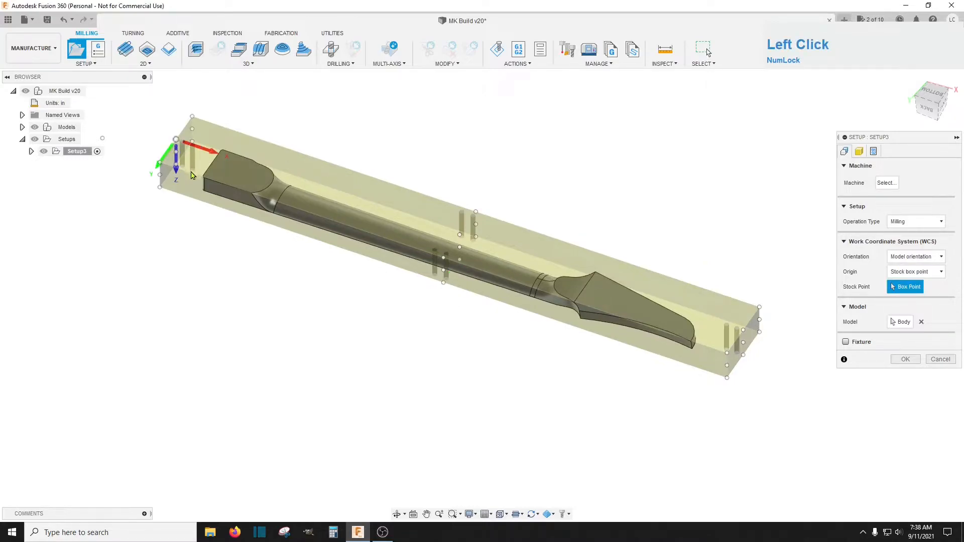
{"action": "left_click", "coordinate": [176, 173]}
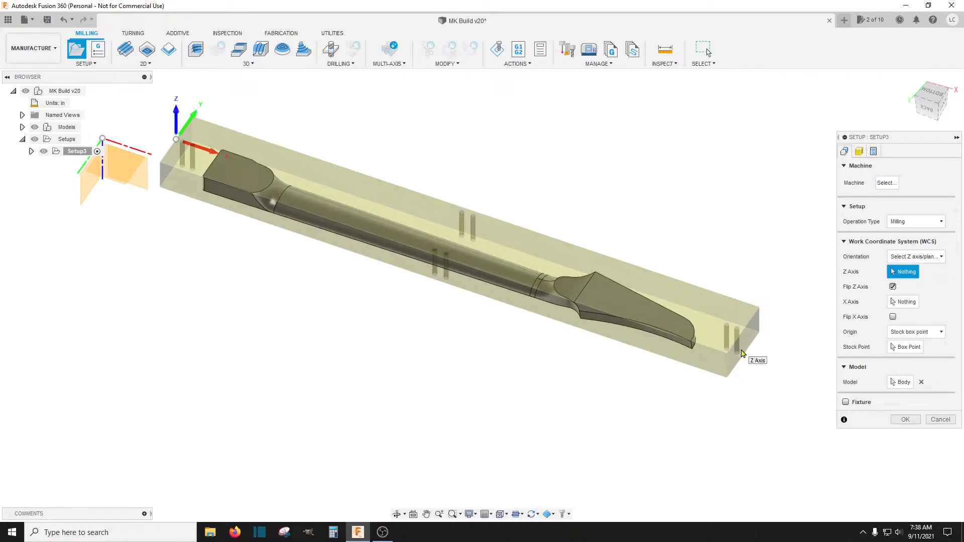
{"action": "left_click", "coordinate": [929, 113]}
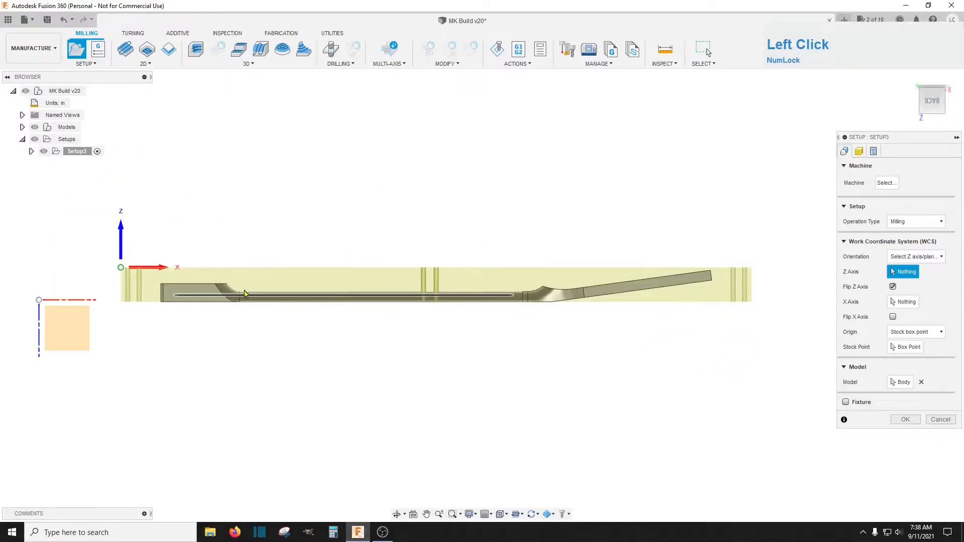
{"action": "key", "text": "Num_Lock"}
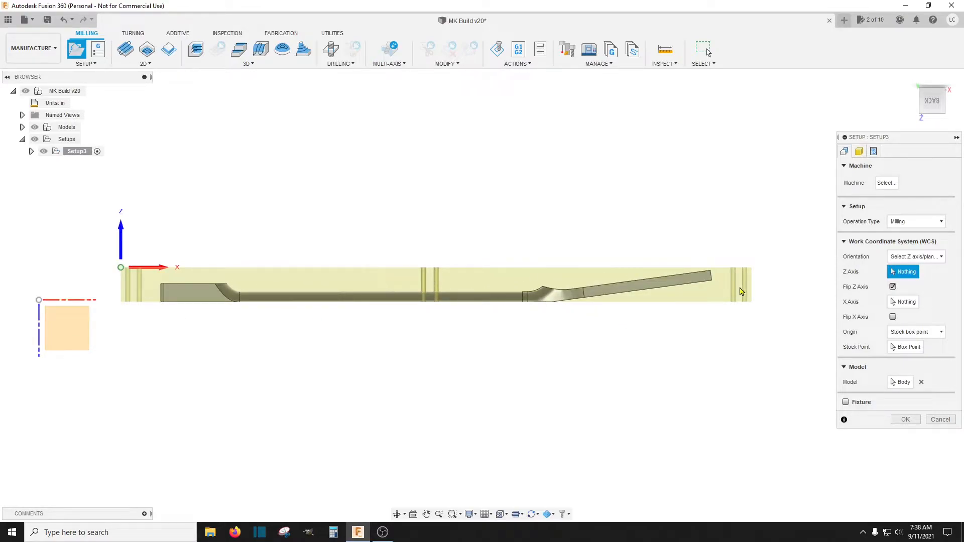
{"action": "mouse_move", "coordinate": [937, 108]}
{"action": "left_mouse_down"}
{"action": "mouse_move", "coordinate": [927, 125]}
{"action": "mouse_move", "coordinate": [936, 106]}
{"action": "left_mouse_up"}
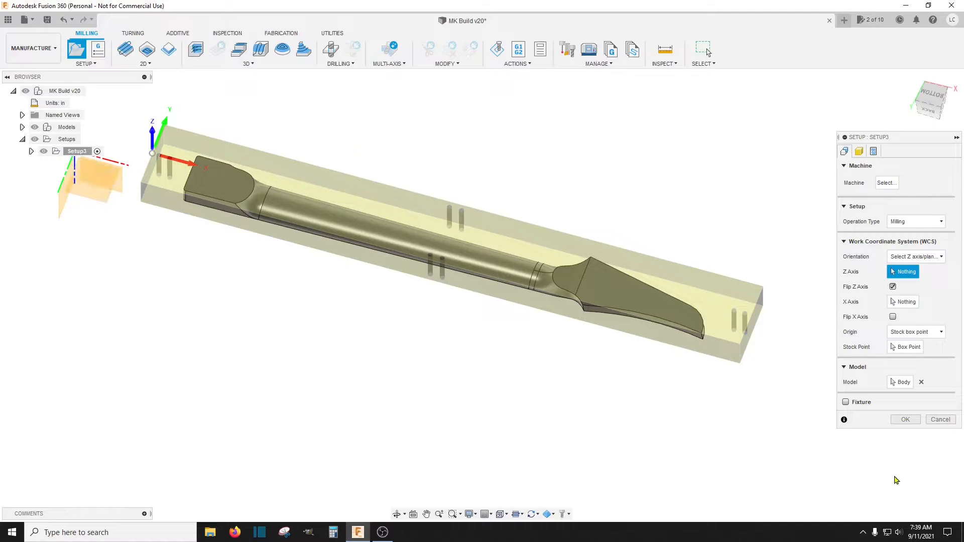
{"action": "left_click", "coordinate": [895, 421]}
Step: Start a 3D Adaptive Clearing operation with tool 5, the 1/2" flat endmill
{"action": "scroll", "coordinate": [442, 426], "scroll_direction": "down", "scroll_amount": 1}
{"action": "scroll", "coordinate": [205, 101], "scroll_direction": "up", "scroll_amount": 3}
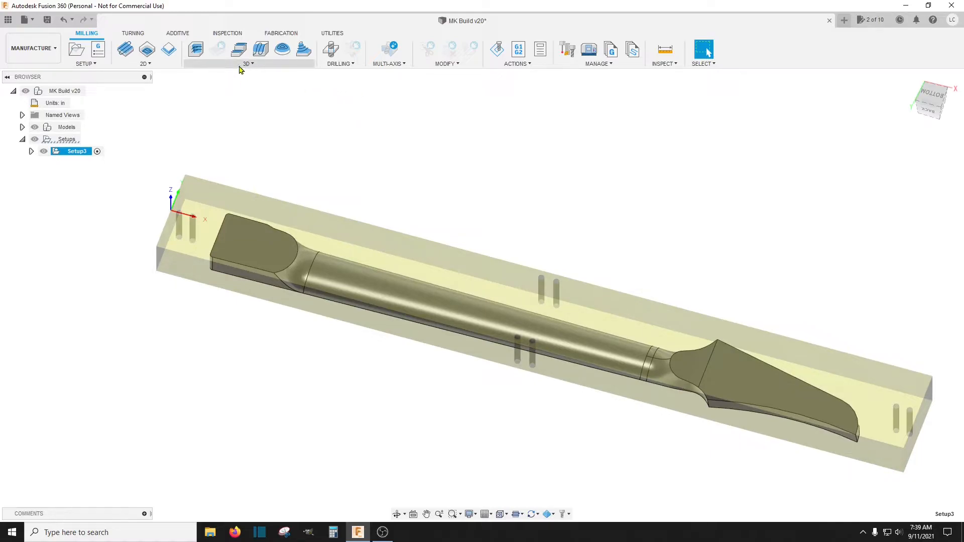
{"action": "left_click", "coordinate": [196, 51]}
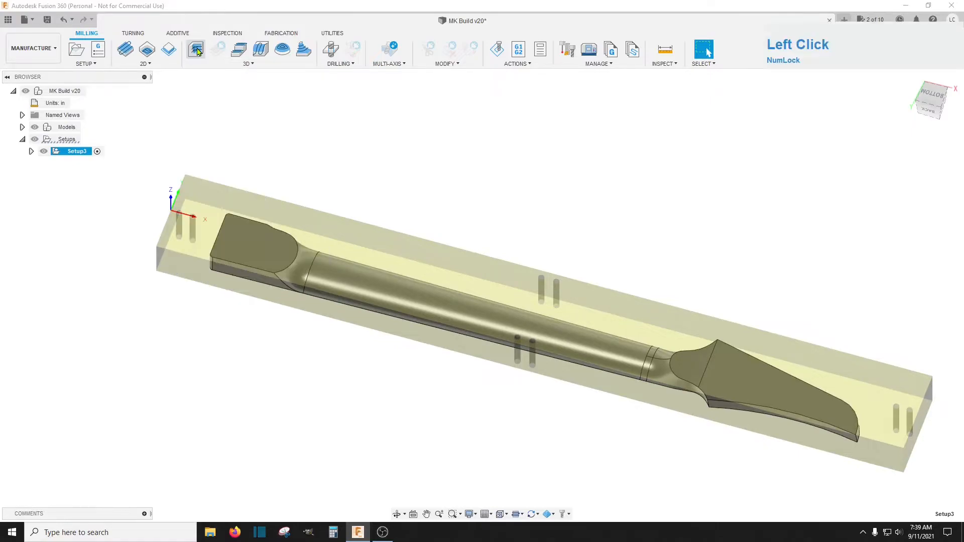
{"action": "left_click", "coordinate": [915, 185]}
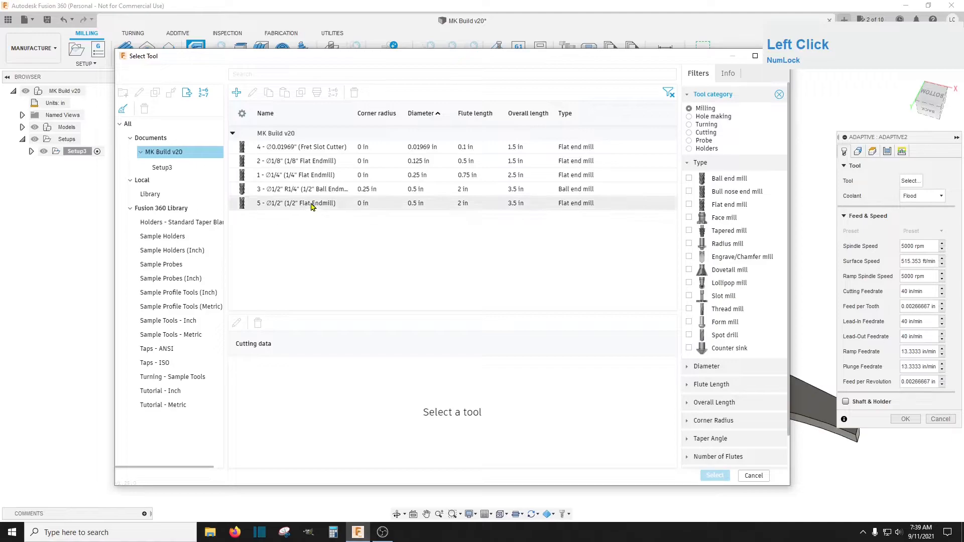
{"action": "left_click", "coordinate": [311, 203]}
{"action": "left_click", "coordinate": [704, 479]}
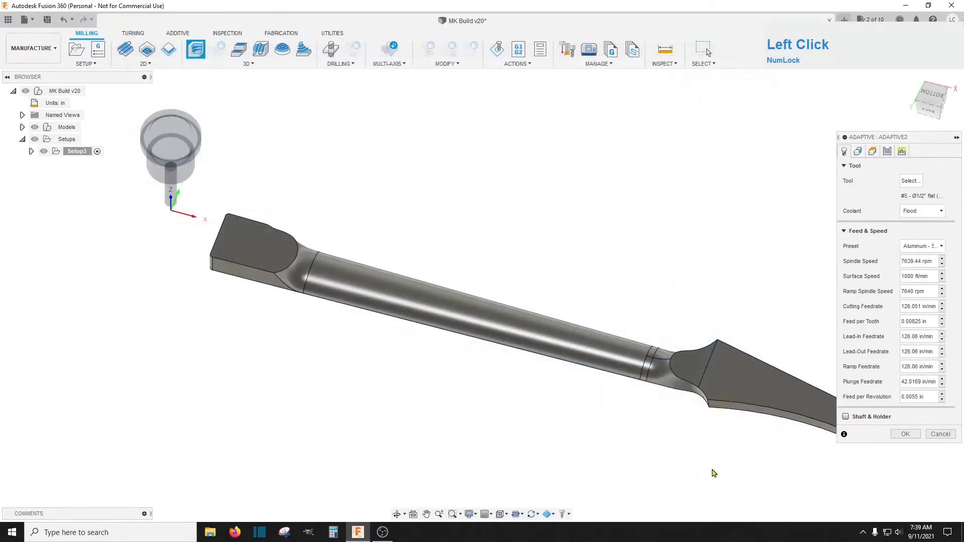
Step: Disable stock contours and rest machining, and set the machining boundary to a selection of the neck's outline chain
{"action": "left_click", "coordinate": [858, 152]}
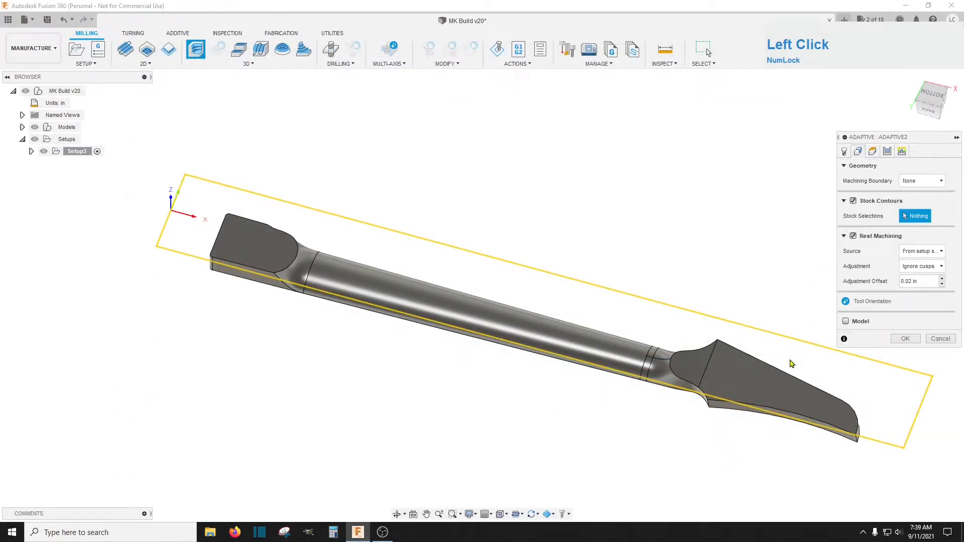
{"action": "left_click", "coordinate": [853, 201]}
{"action": "left_click", "coordinate": [853, 221]}
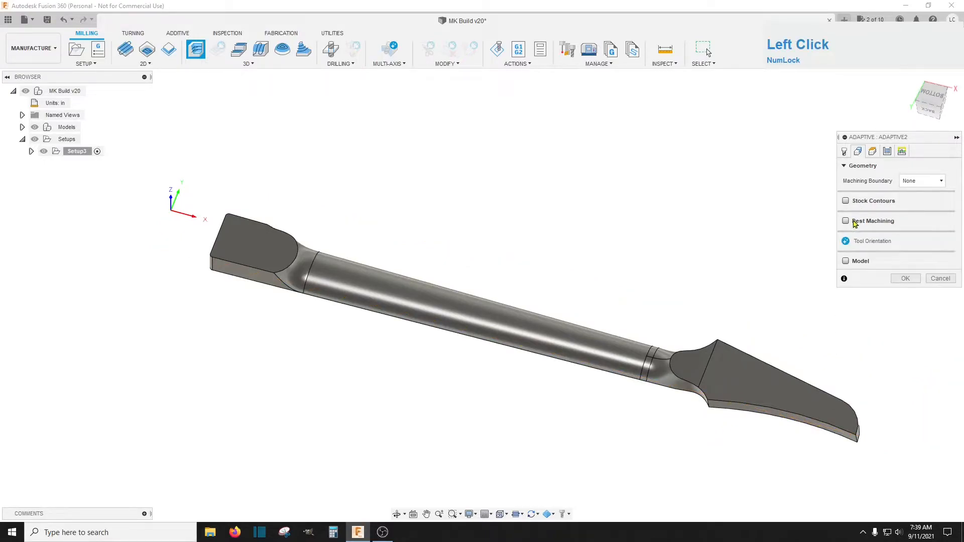
{"action": "left_click", "coordinate": [919, 182]}
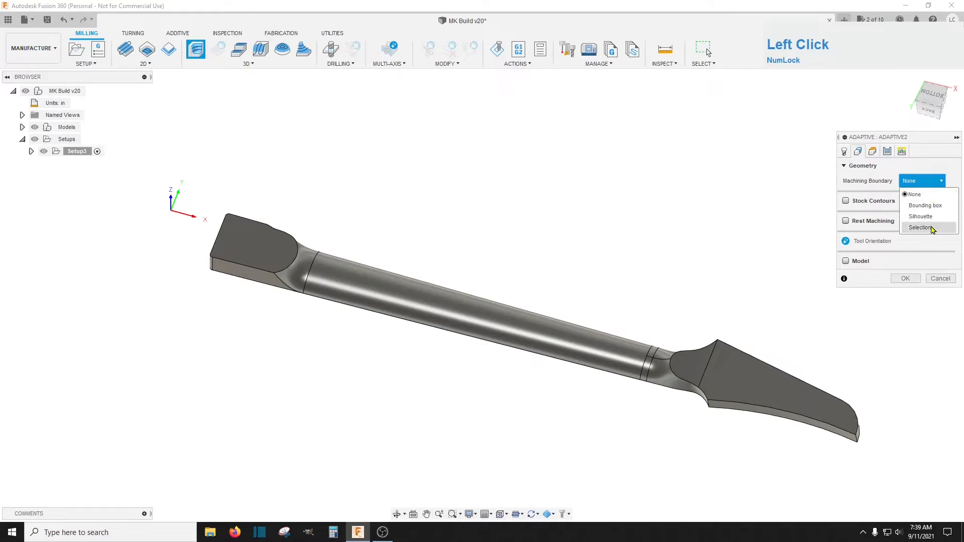
{"action": "left_click", "coordinate": [933, 228]}
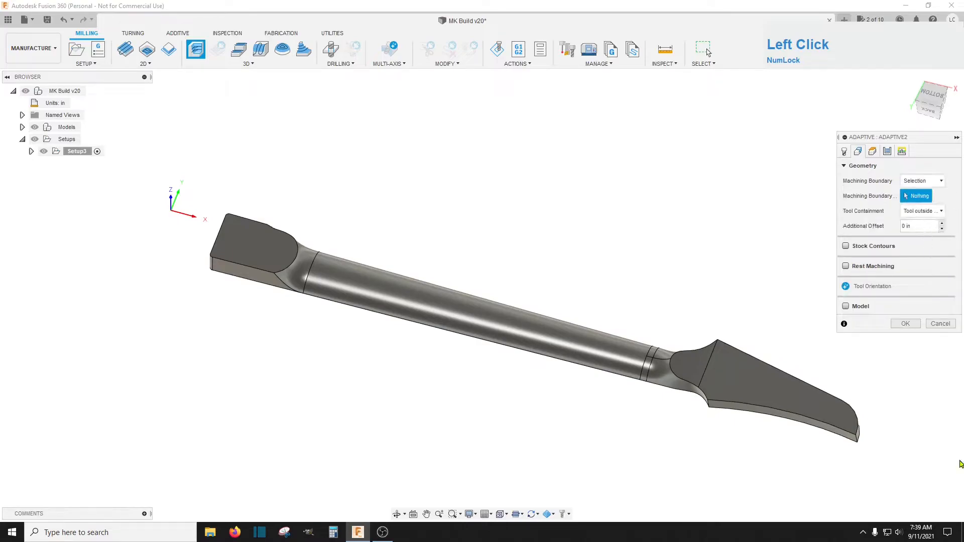
{"action": "left_click", "coordinate": [727, 415]}
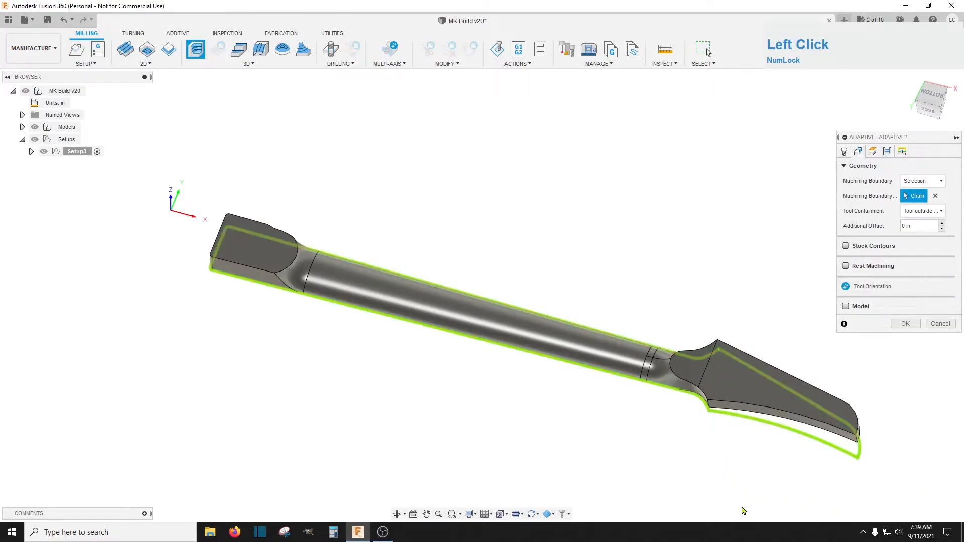
Step: Set the adaptive passes' tolerance to 0.001 in and optimal load to 0.4 in
{"action": "left_click", "coordinate": [887, 152]}
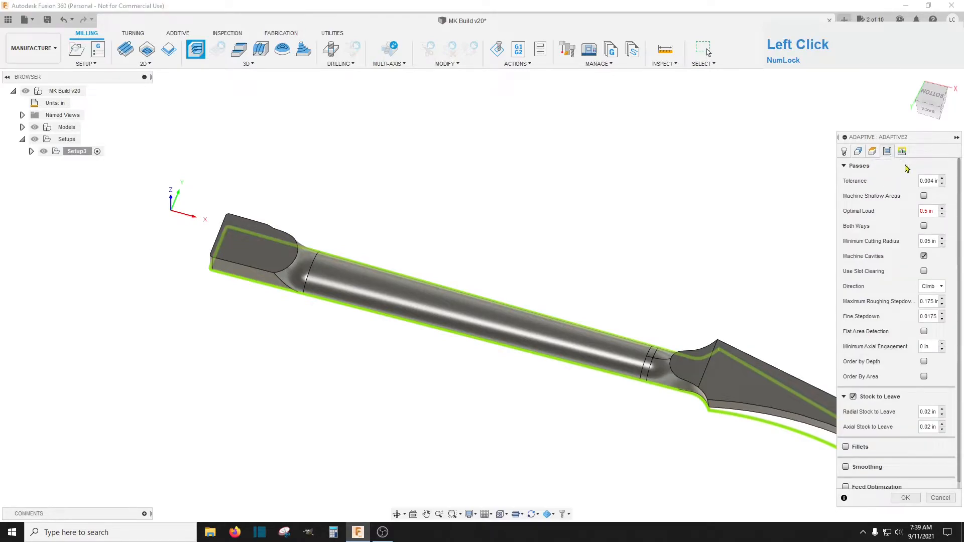
{"action": "left_click", "coordinate": [934, 182]}
{"action": "key", "text": "Left"}
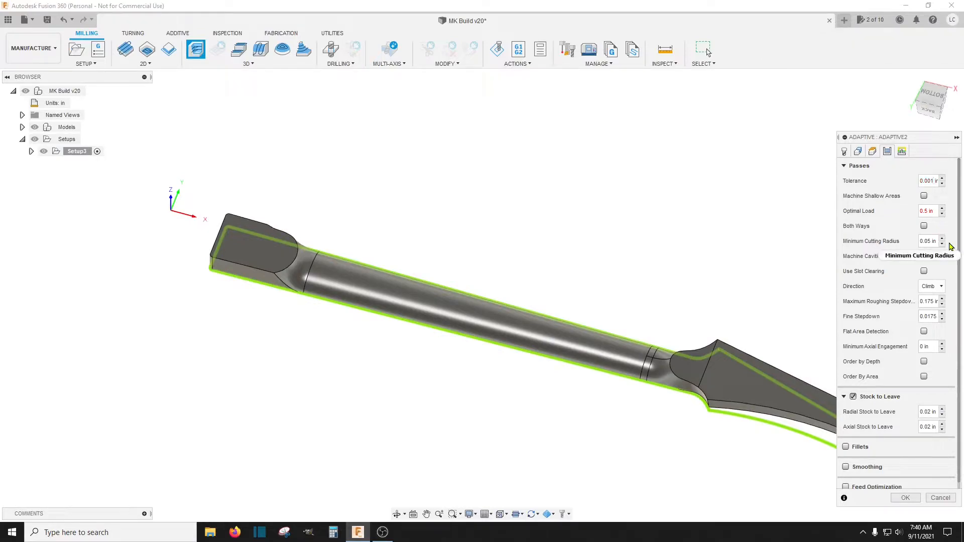
{"action": "left_click", "coordinate": [927, 212]}
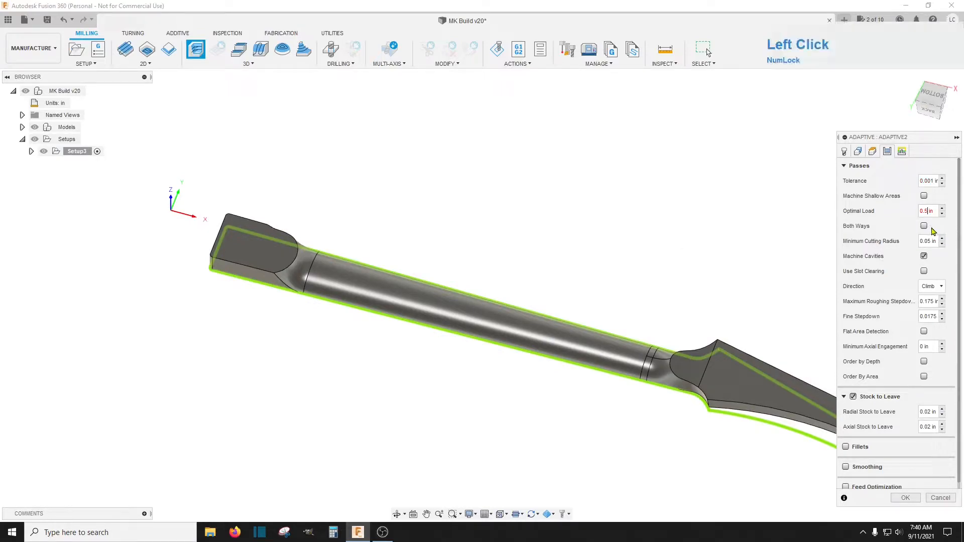
{"action": "key", "text": "BackSpace"}
{"action": "type", "text": "4"}
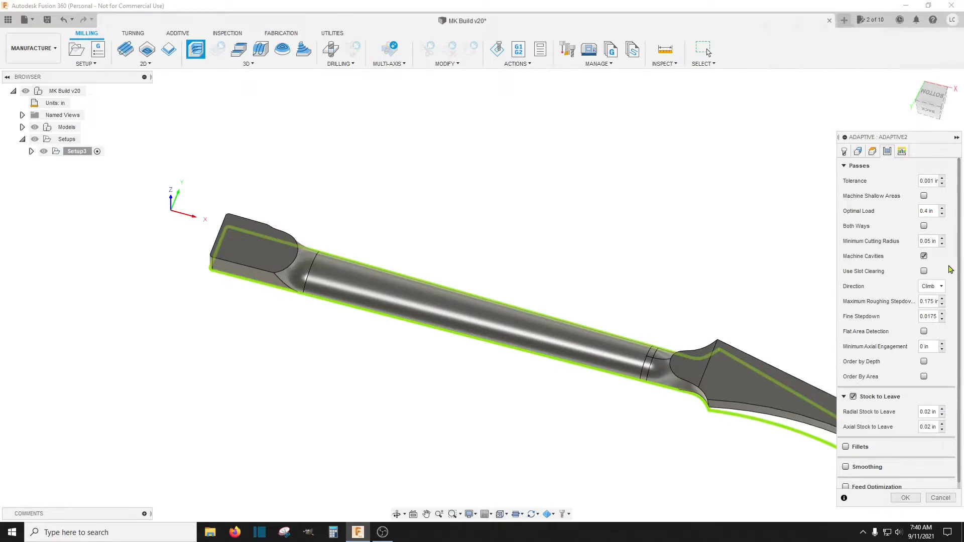
Step: Set the maximum roughing stepdown to 0.25 in and enable smoothing for the adaptive passes
{"action": "left_click", "coordinate": [930, 301]}
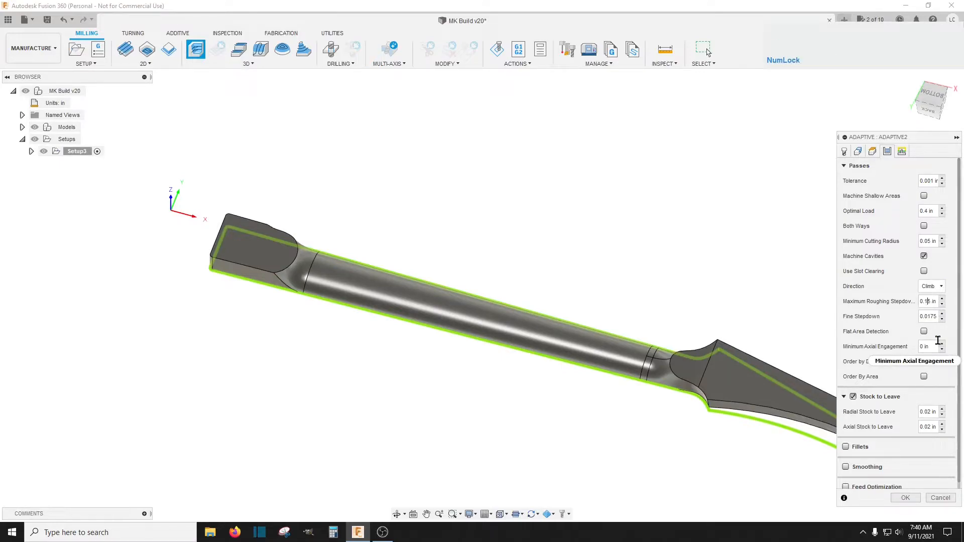
{"action": "key", "text": "BackSpace"}
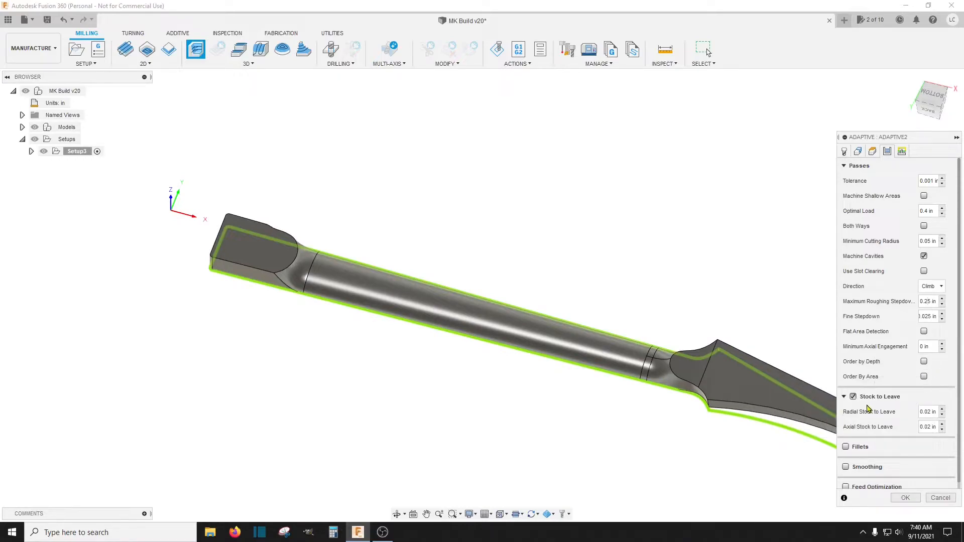
{"action": "left_click", "coordinate": [847, 467]}
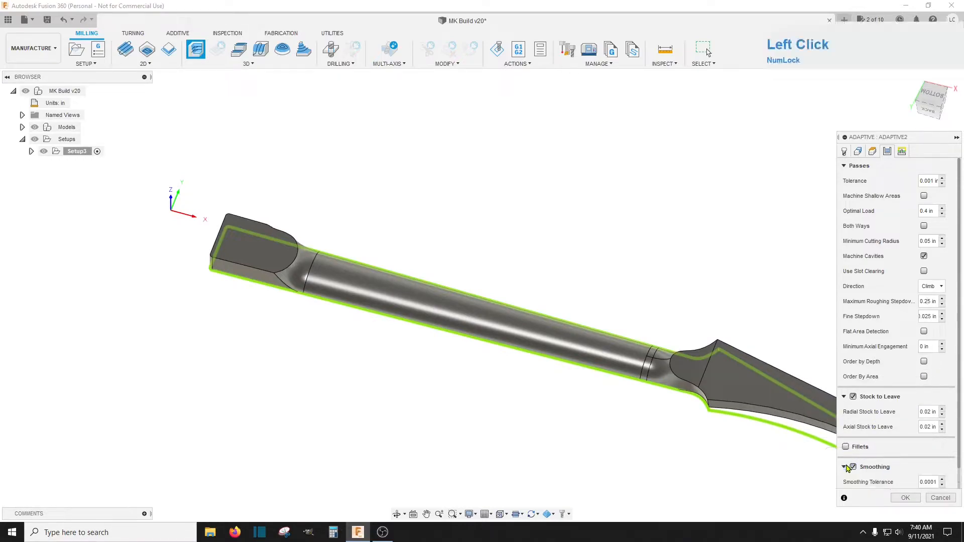
{"action": "left_click", "coordinate": [930, 482]}
Step: Change the helix ramping angle and generate the adaptive toolpath
{"action": "left_click", "coordinate": [902, 152]}
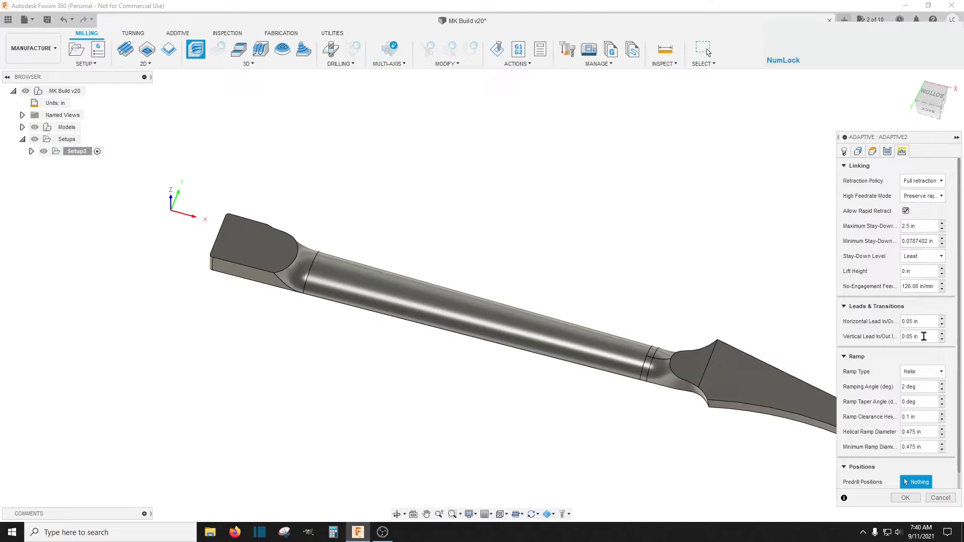
{"action": "left_click", "coordinate": [903, 387]}
{"action": "type", "text": "1"}
{"action": "left_click", "coordinate": [905, 498]}
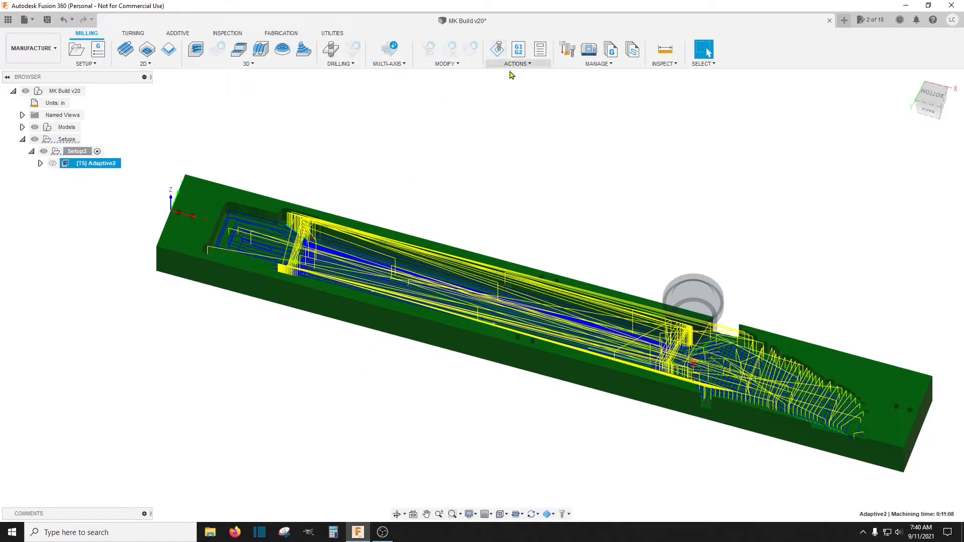
Step: Examine the adaptive toolpath's clearance around the holes along the neck blank's edges, viewed from the bottom and at an angle
{"action": "left_click", "coordinate": [926, 98]}
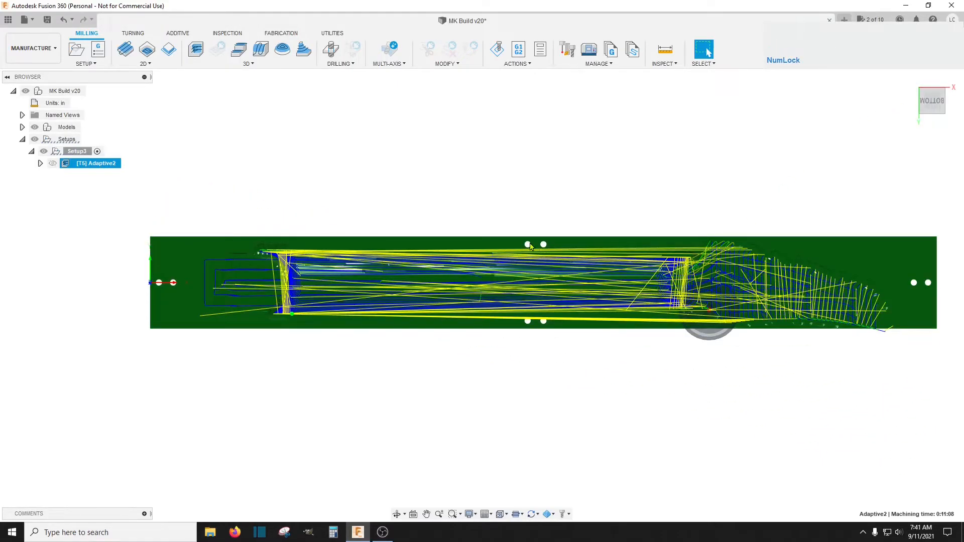
{"action": "scroll", "coordinate": [535, 331], "scroll_direction": "up", "scroll_amount": 2}
{"action": "scroll", "coordinate": [536, 331], "scroll_direction": "up", "scroll_amount": 5}
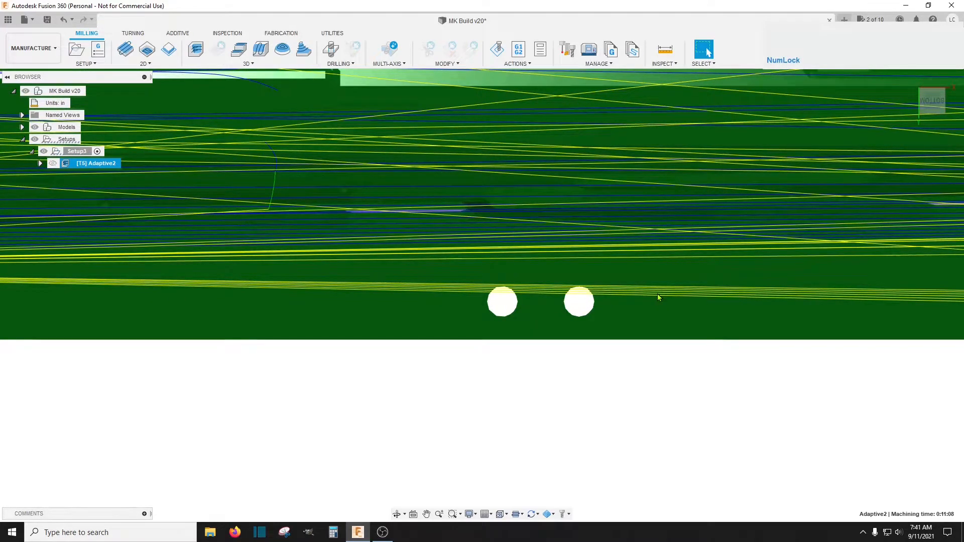
{"action": "scroll", "coordinate": [659, 297], "scroll_direction": "down", "scroll_amount": 3}
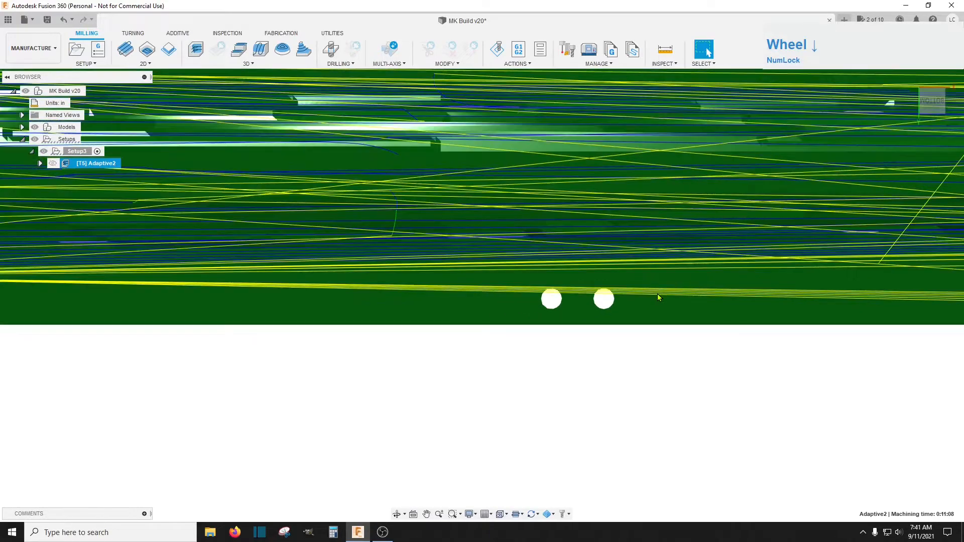
{"action": "scroll", "coordinate": [651, 290], "scroll_direction": "down", "scroll_amount": 3}
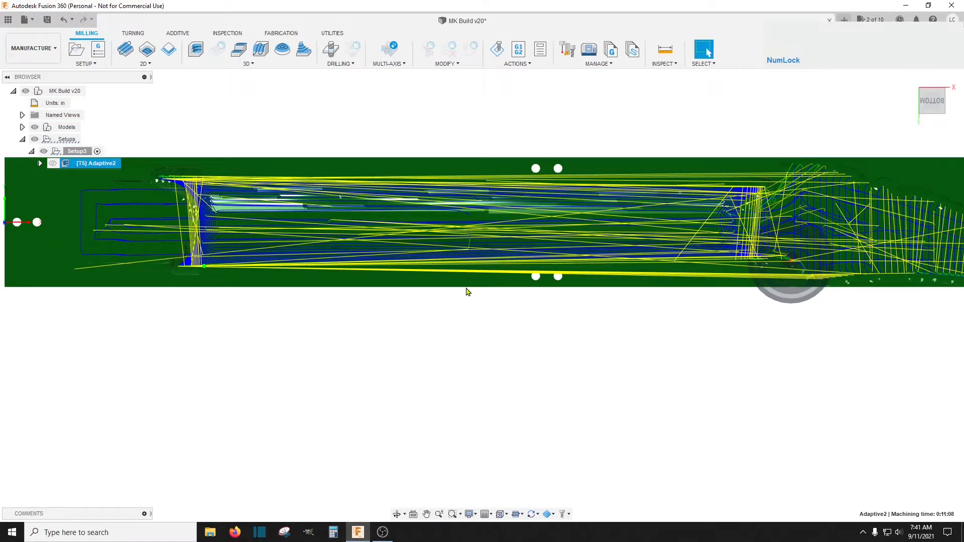
{"action": "scroll", "coordinate": [572, 151], "scroll_direction": "down", "scroll_amount": 2}
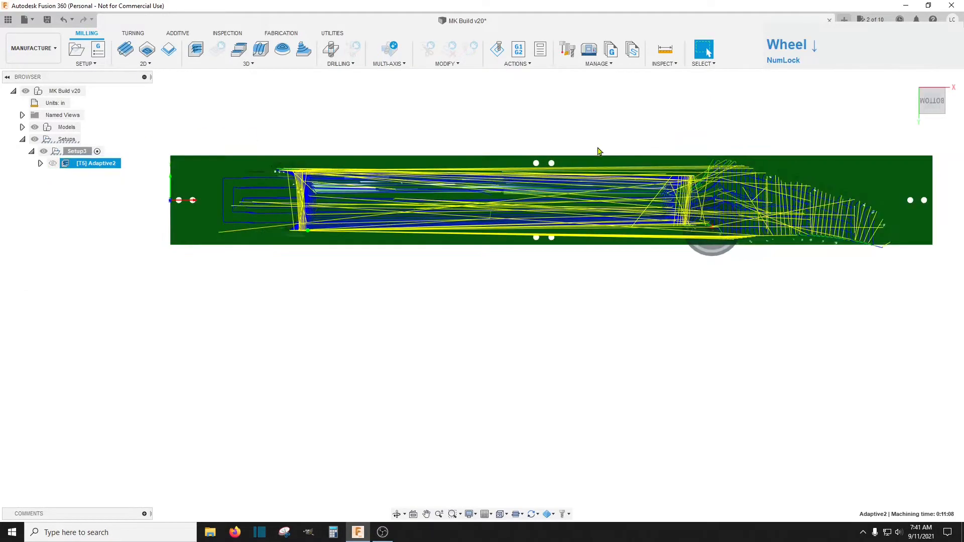
{"action": "left_click", "coordinate": [927, 108]}
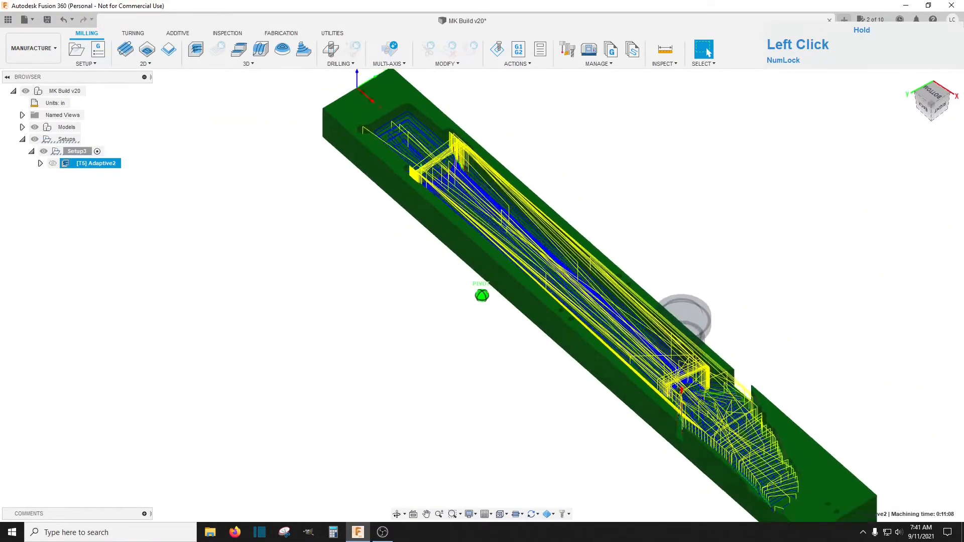
Step: Simulate the adaptive toolpath with the stock hidden, viewed from the back and played at a faster speed
{"action": "left_click", "coordinate": [497, 49]}
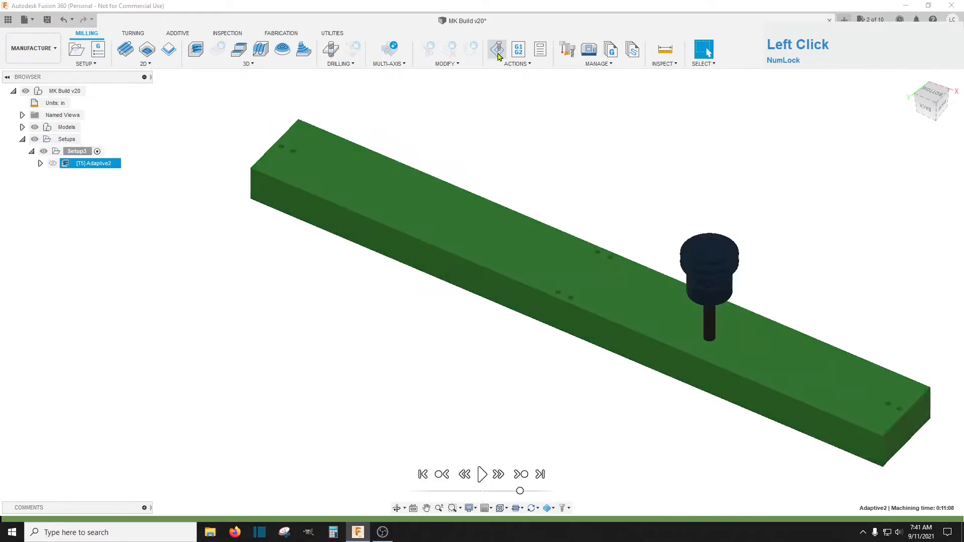
{"action": "left_click", "coordinate": [853, 326]}
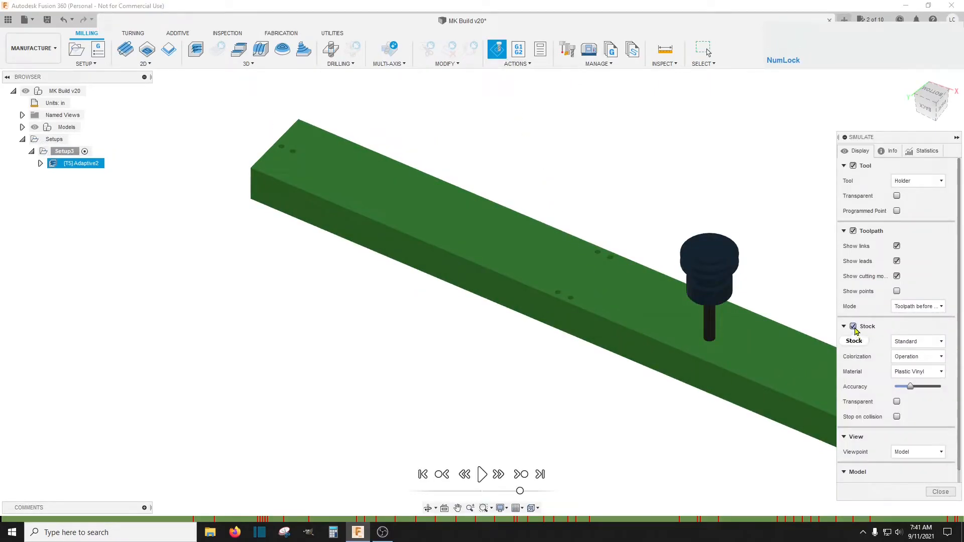
{"action": "left_click", "coordinate": [481, 474]}
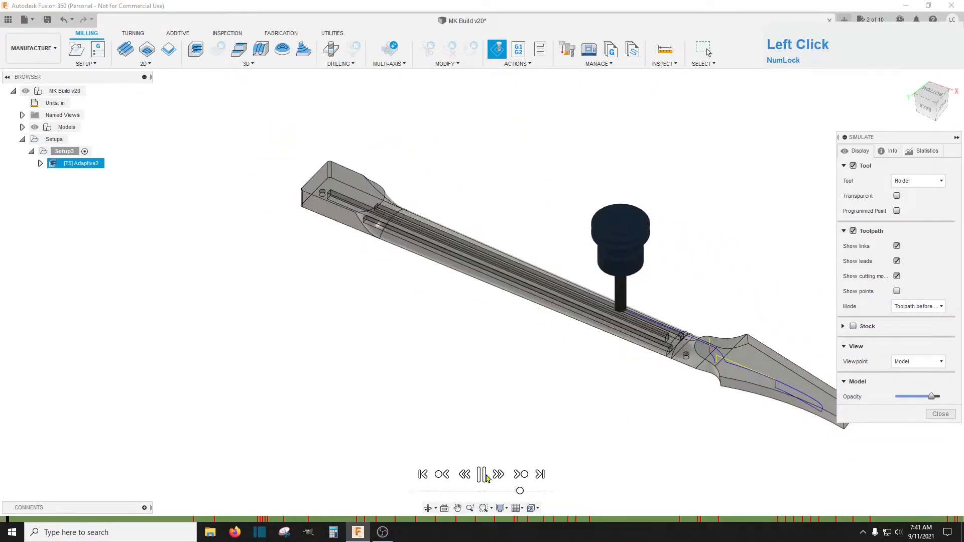
{"action": "left_click", "coordinate": [927, 113]}
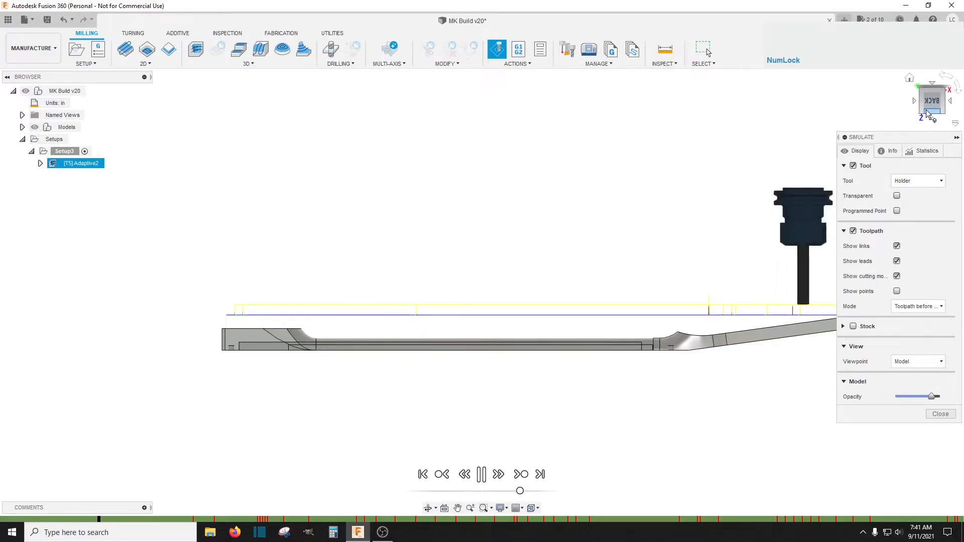
{"action": "left_click", "coordinate": [522, 492]}
{"action": "left_click_drag", "start_coordinate": [523, 492], "coordinate": [529, 492]}
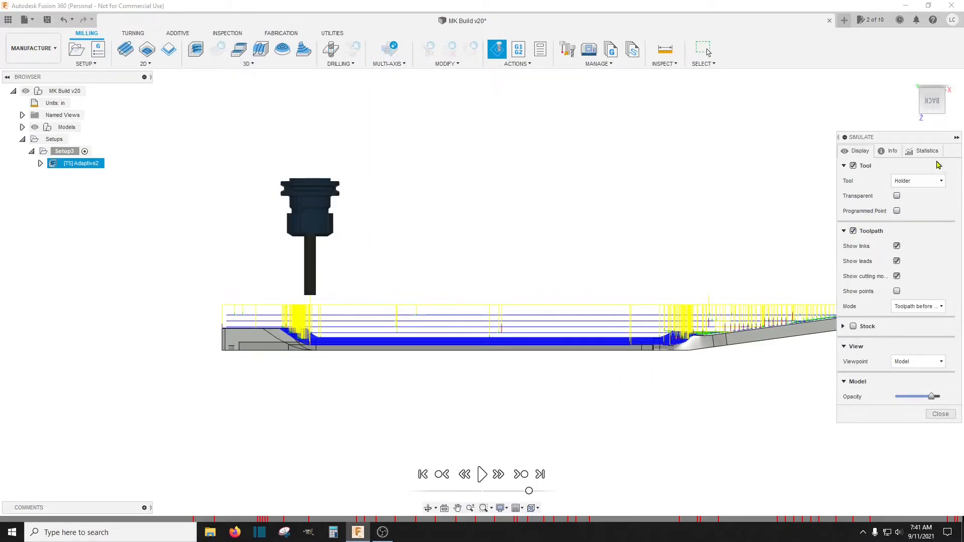
Step: Examine the simulated adaptive passes around the neck's heel and along its lower edge, and exit the simulation
{"action": "mouse_move", "coordinate": [938, 116]}
{"action": "left_click_drag", "start_coordinate": [938, 117], "coordinate": [908, 127]}
{"action": "scroll", "coordinate": [374, 301], "scroll_direction": "up", "scroll_amount": 5}
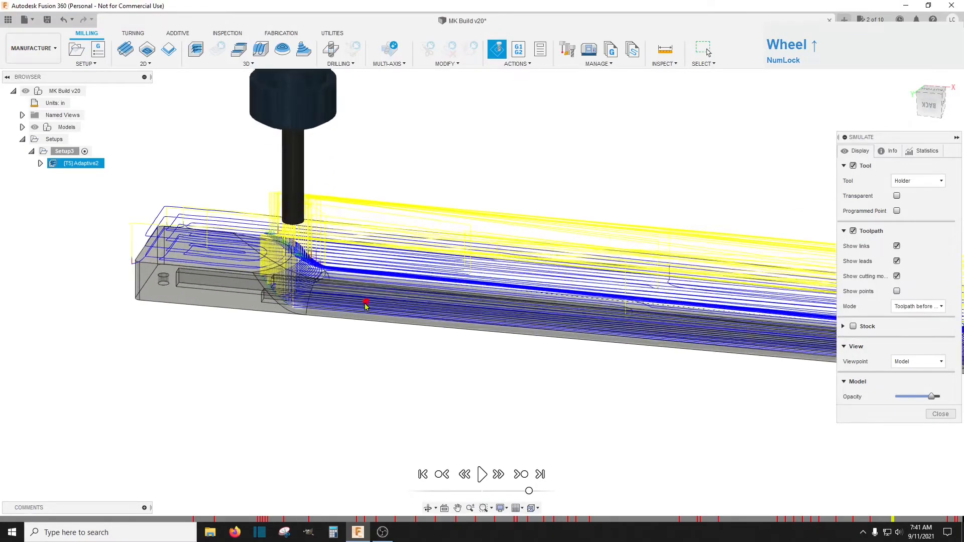
{"action": "scroll", "coordinate": [355, 312], "scroll_direction": "up", "scroll_amount": 4}
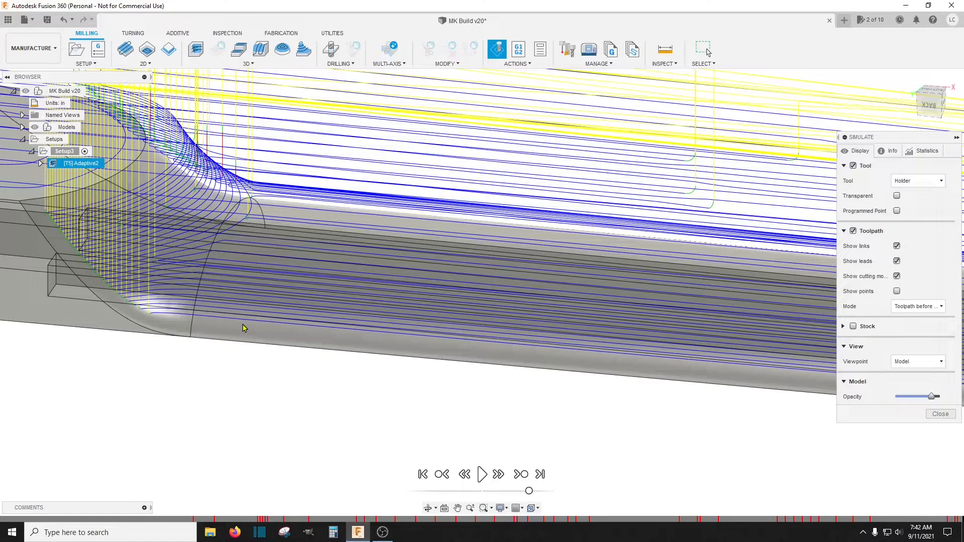
{"action": "scroll", "coordinate": [241, 311], "scroll_direction": "down", "scroll_amount": 2}
{"action": "left_click_drag", "start_coordinate": [938, 111], "coordinate": [906, 93]}
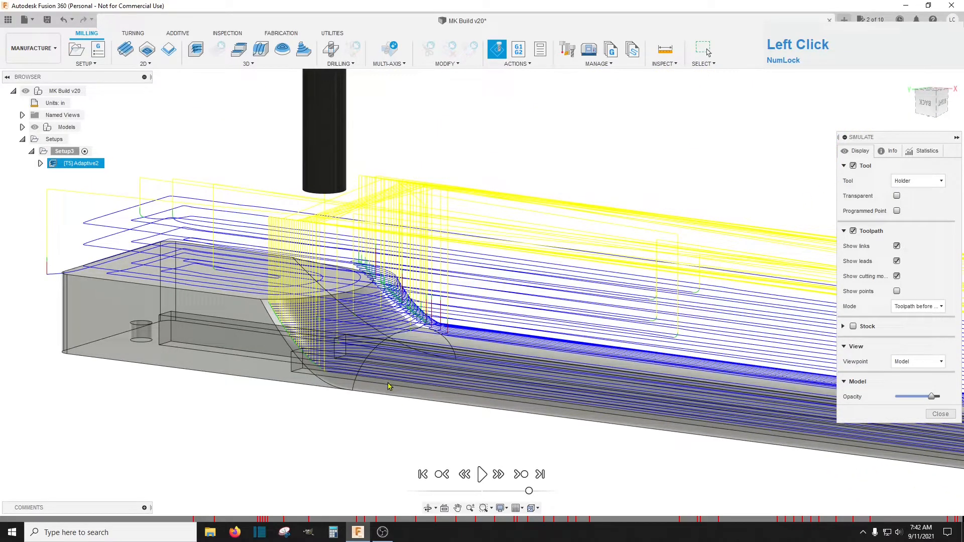
{"action": "scroll", "coordinate": [368, 253], "scroll_direction": "down", "scroll_amount": 5}
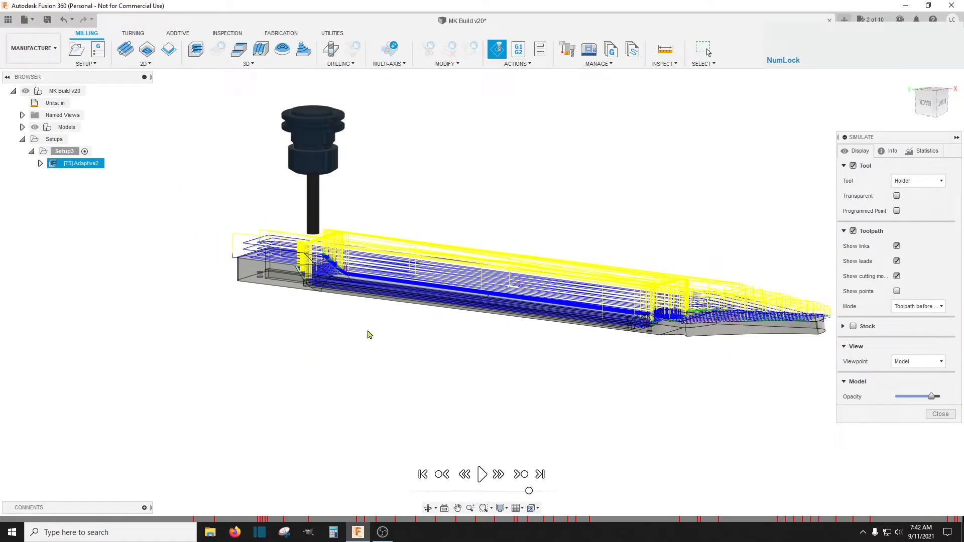
{"action": "left_click", "coordinate": [940, 413]}
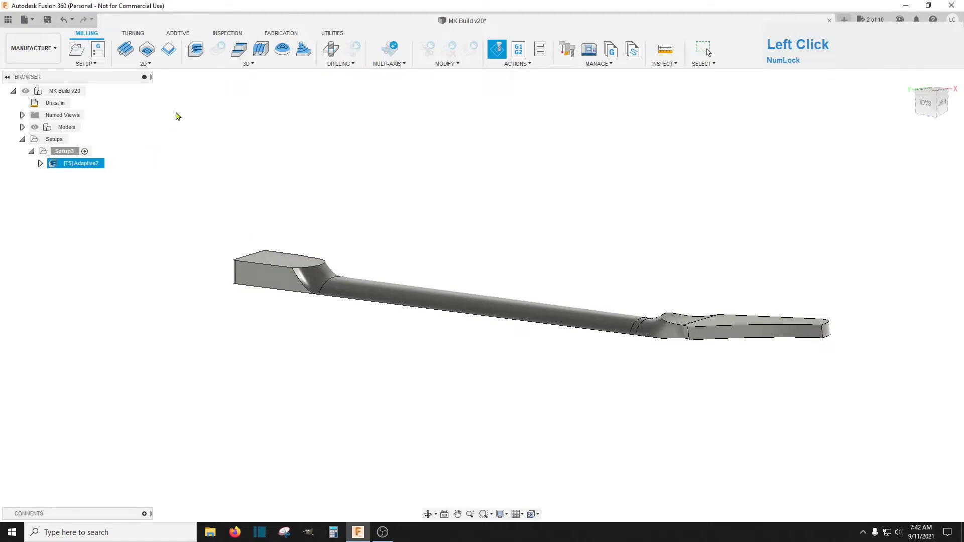
Step: Create a Parallel operation with the #3 1/2" ball endmill, bounded by the selected chain around the neck's outline
{"action": "left_click", "coordinate": [261, 50]}
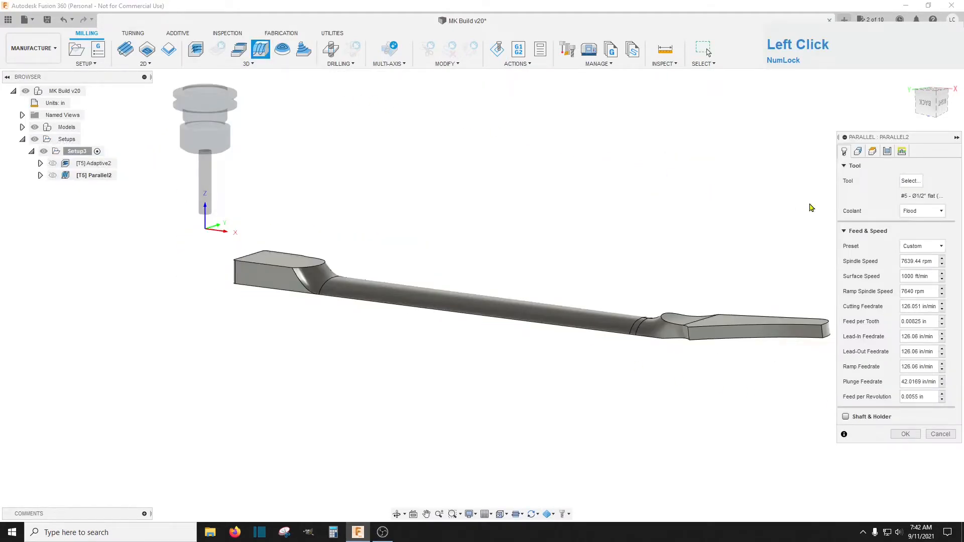
{"action": "left_click", "coordinate": [911, 181]}
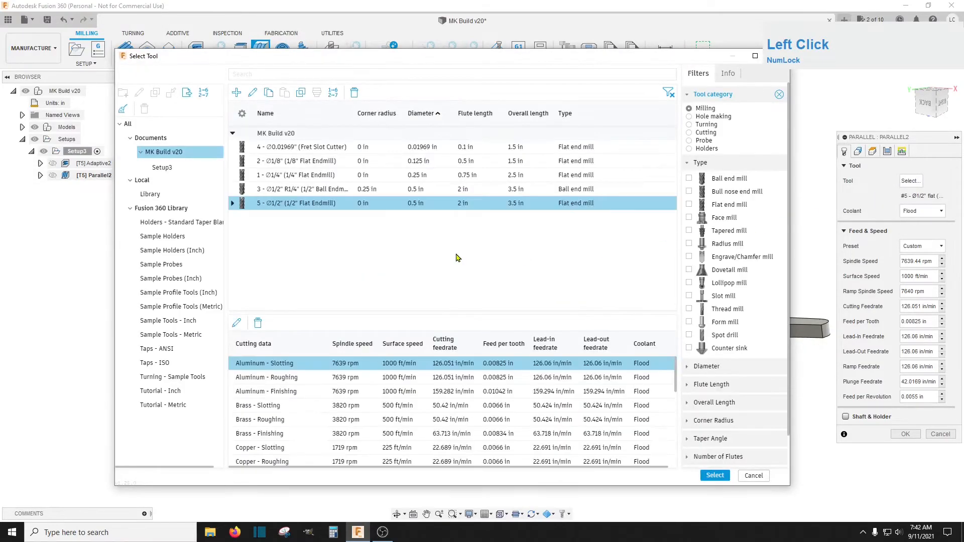
{"action": "left_click", "coordinate": [332, 190]}
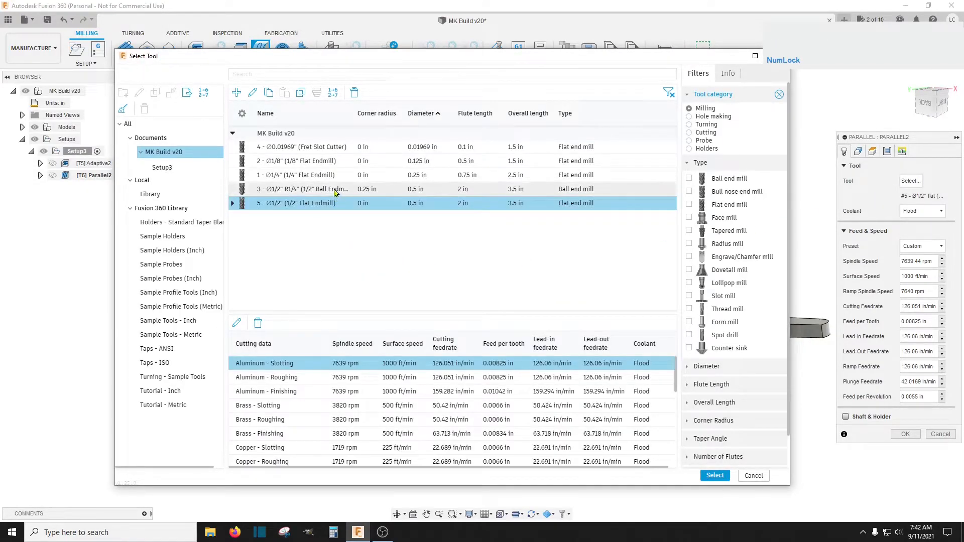
{"action": "left_click", "coordinate": [708, 475]}
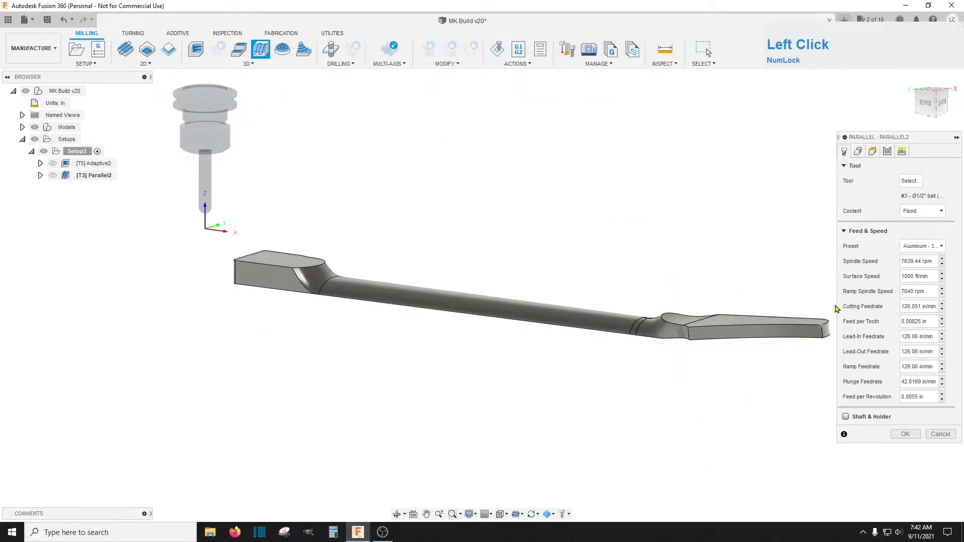
{"action": "left_click", "coordinate": [858, 152]}
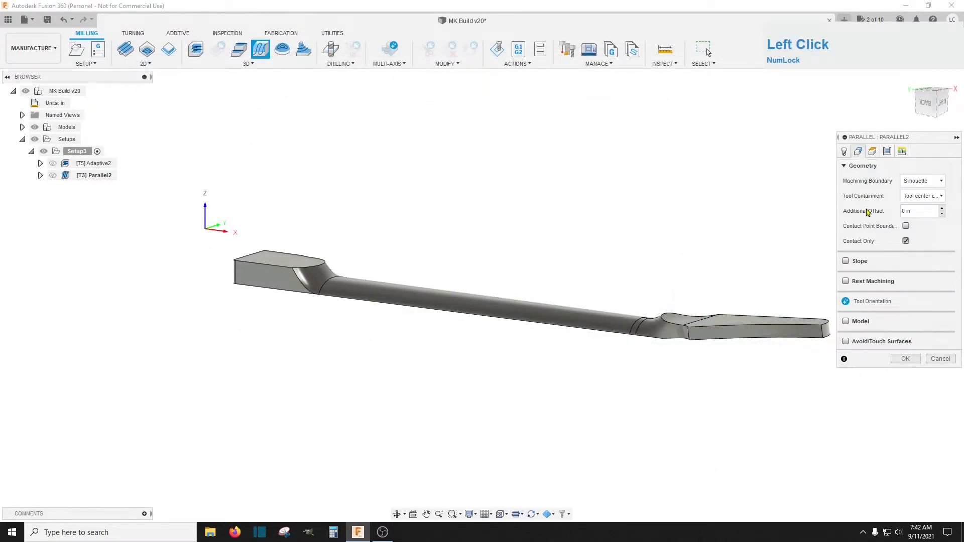
{"action": "left_click", "coordinate": [720, 348]}
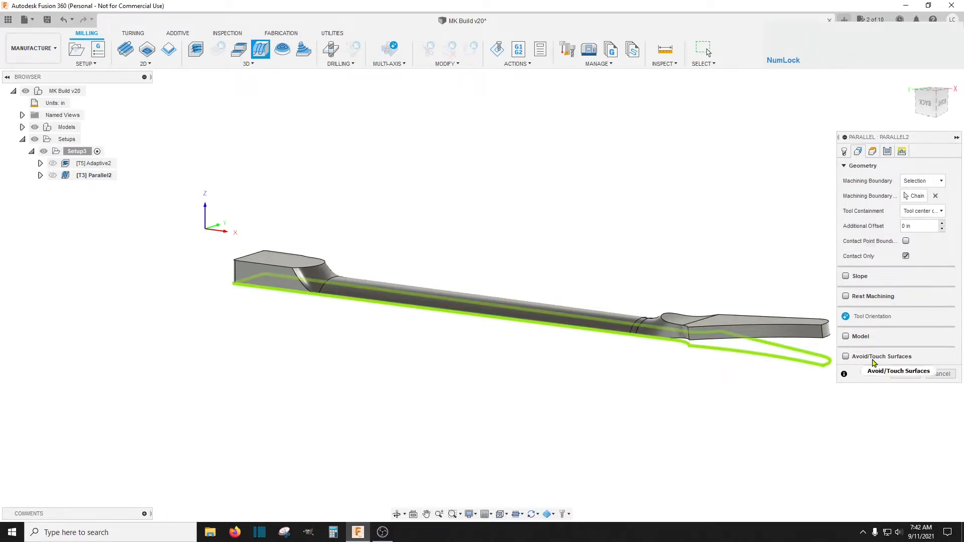
Step: Enable Avoid/Touch Surfaces for the parallel operation with a 0.001 in clearance and the Touch Surfaces option on
{"action": "left_click", "coordinate": [846, 357]}
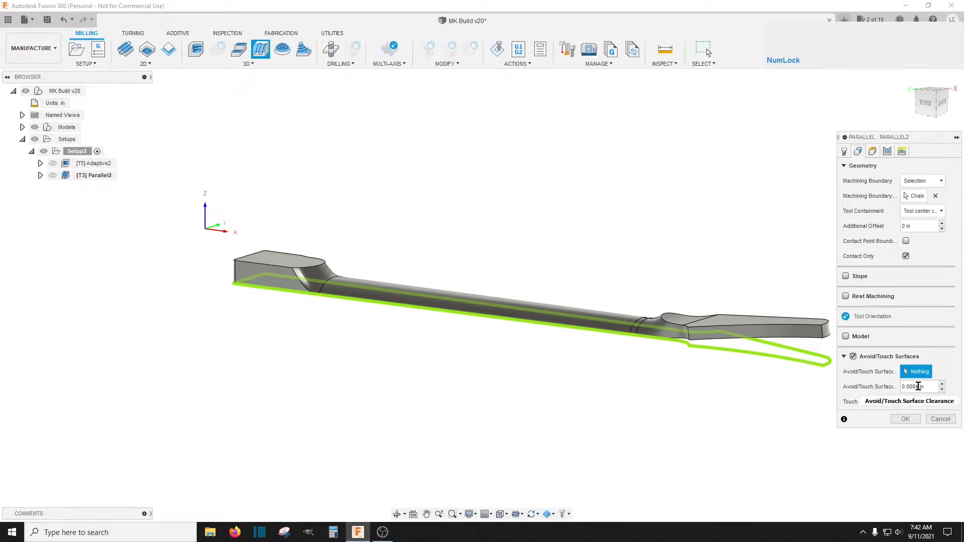
{"action": "left_click", "coordinate": [918, 387]}
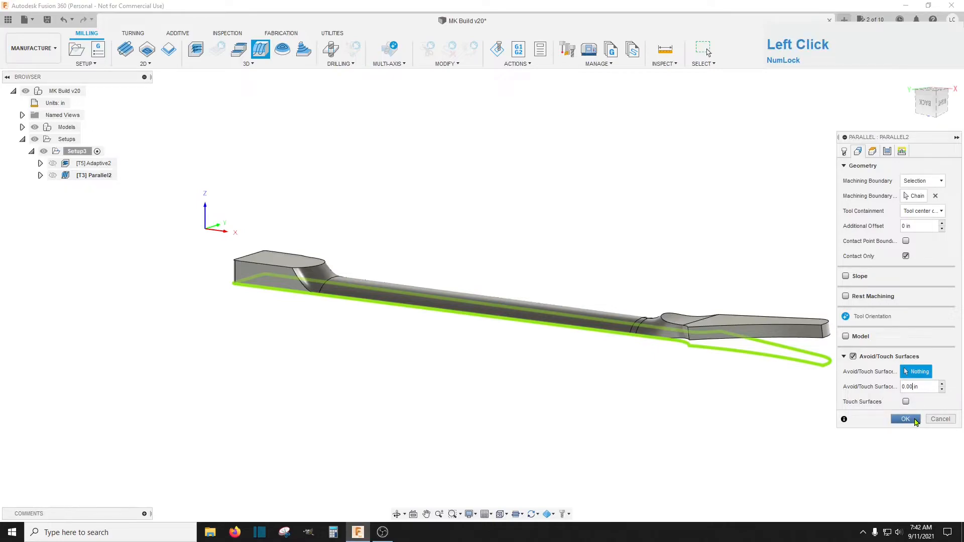
{"action": "key", "text": "BackSpace"}
{"action": "left_click", "coordinate": [933, 115]}
{"action": "left_click_drag", "start_coordinate": [933, 115], "coordinate": [932, 138]}
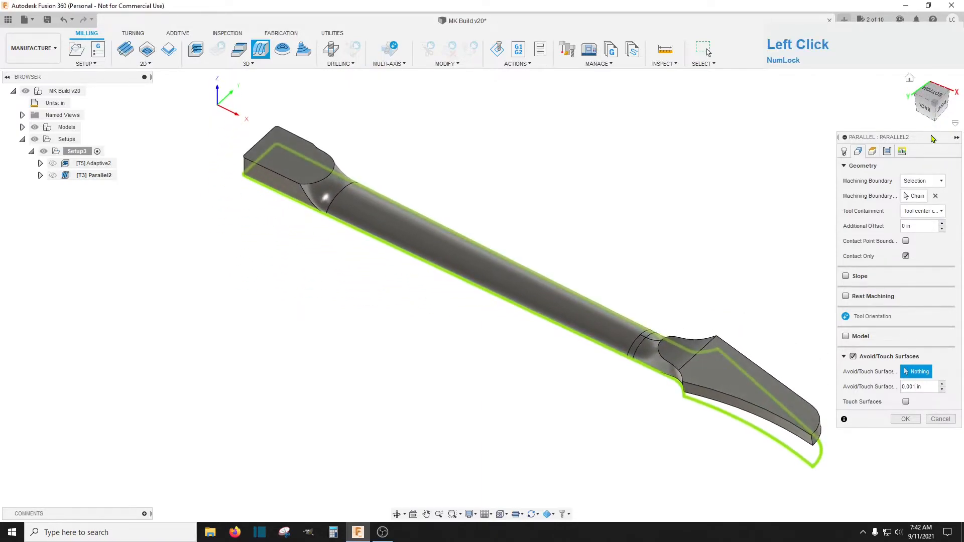
{"action": "left_click", "coordinate": [905, 402]}
Step: Select the nine back faces of the neck, from the headstock through the shaft to the heel, as touch surfaces
{"action": "left_click", "coordinate": [701, 367]}
{"action": "scroll", "coordinate": [700, 367], "scroll_direction": "up", "scroll_amount": 3}
{"action": "left_click", "coordinate": [664, 352]}
{"action": "left_click", "coordinate": [593, 316]}
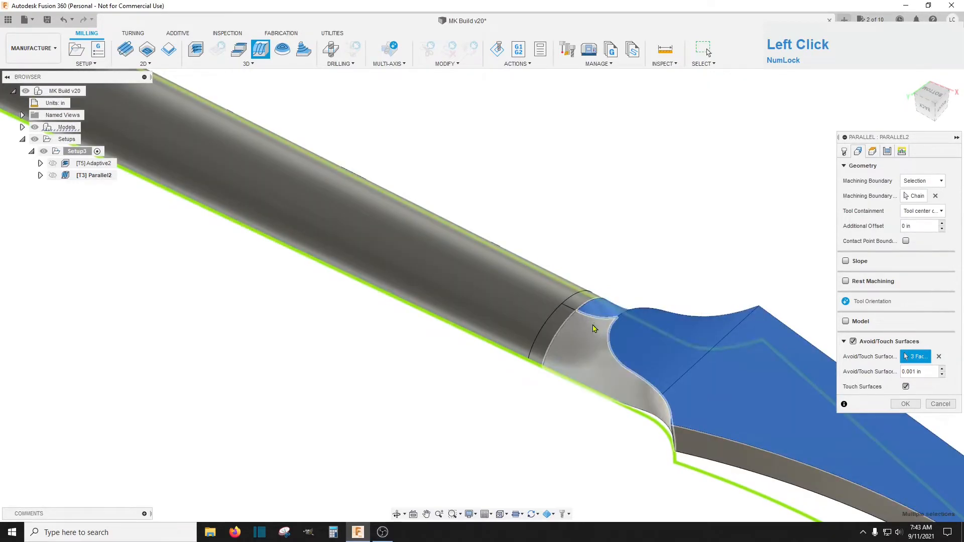
{"action": "left_click", "coordinate": [586, 333]}
{"action": "left_click", "coordinate": [580, 305]}
{"action": "left_click", "coordinate": [580, 305]}
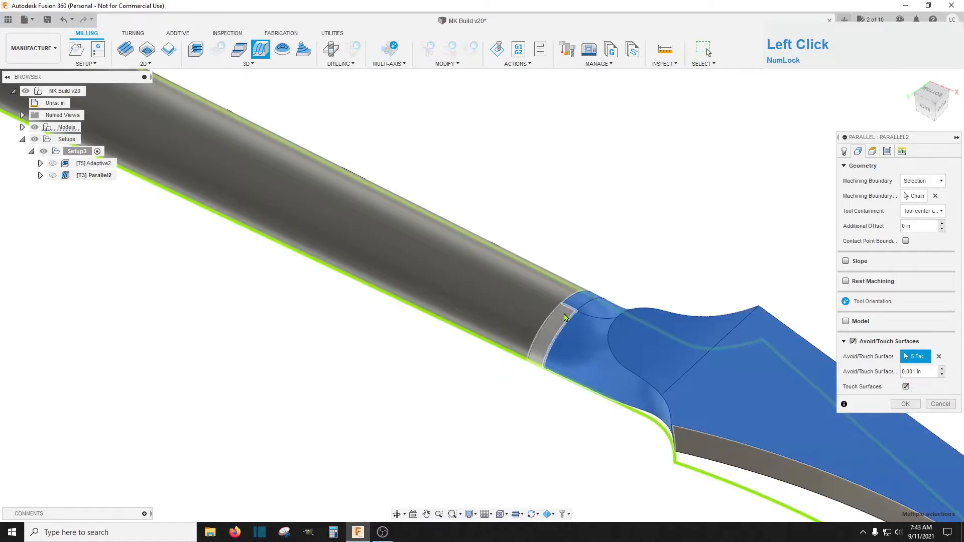
{"action": "left_click", "coordinate": [522, 299]}
{"action": "scroll", "coordinate": [668, 423], "scroll_direction": "down", "scroll_amount": 3}
{"action": "scroll", "coordinate": [669, 423], "scroll_direction": "down", "scroll_amount": 2}
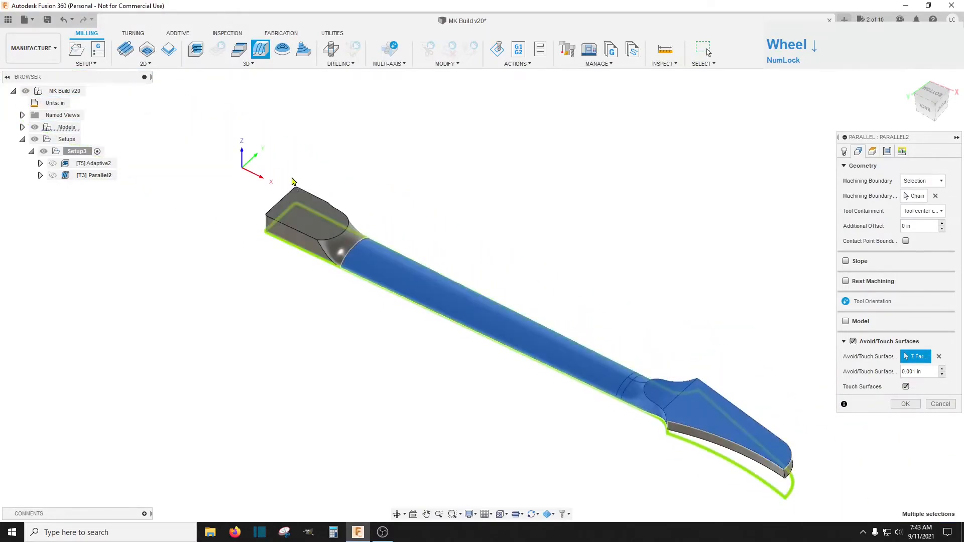
{"action": "scroll", "coordinate": [333, 239], "scroll_direction": "up", "scroll_amount": 5}
{"action": "left_click", "coordinate": [374, 296]}
{"action": "left_click", "coordinate": [343, 254]}
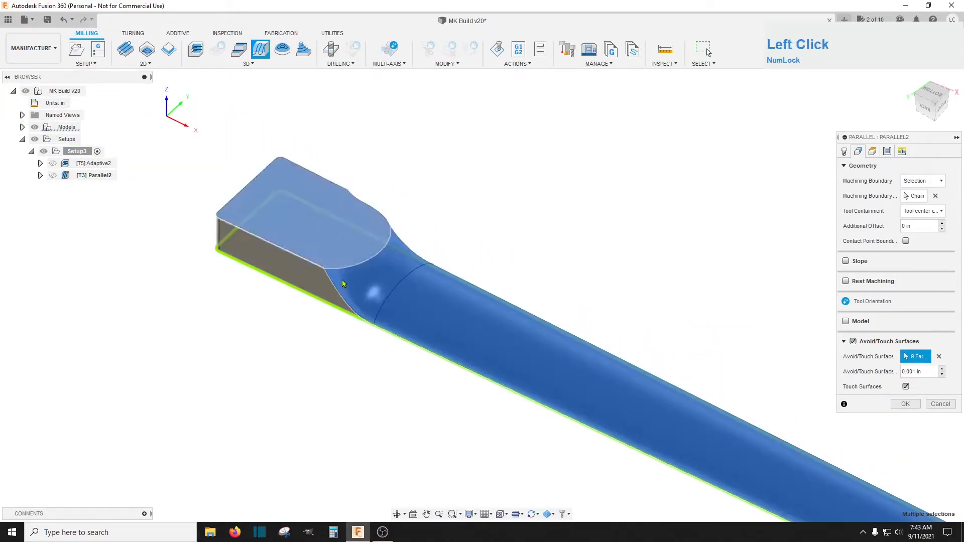
{"action": "scroll", "coordinate": [193, 218], "scroll_direction": "down", "scroll_amount": 3}
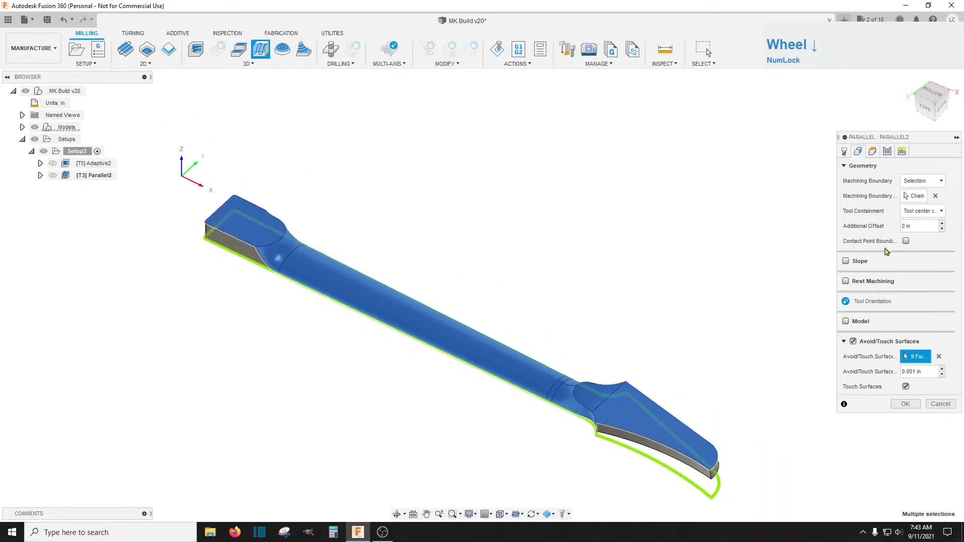
Step: Set the parallel passes to 0.001 in tolerance, 0.05 in stepover and smoothing on, and generate the toolpath
{"action": "left_click", "coordinate": [887, 152]}
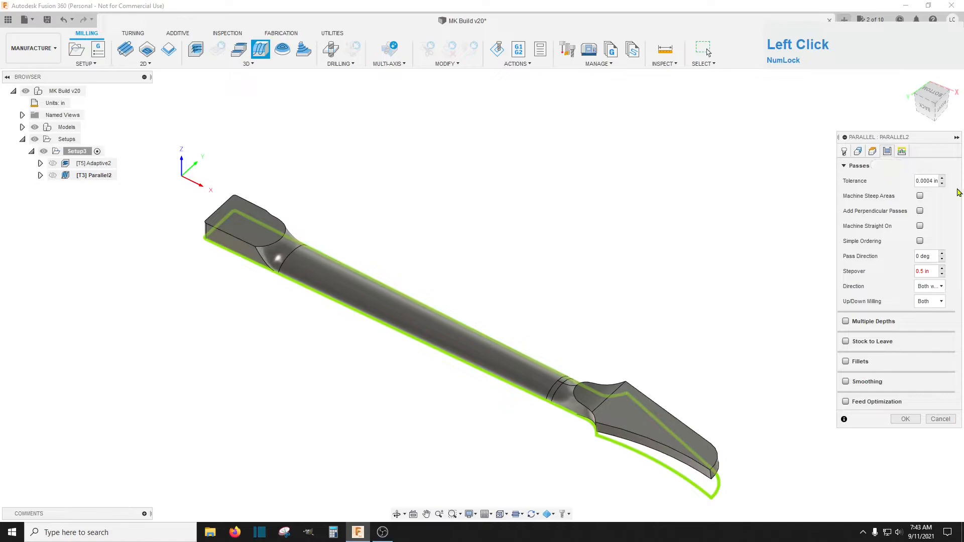
{"action": "left_click", "coordinate": [932, 180]}
{"action": "type", "text": "1"}
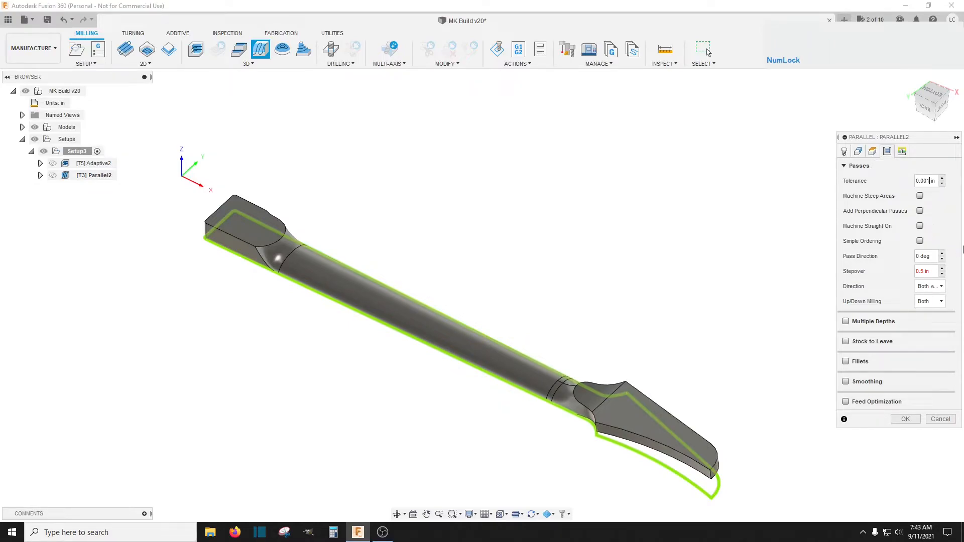
{"action": "left_click", "coordinate": [923, 272]}
{"action": "key", "text": "BackSpace"}
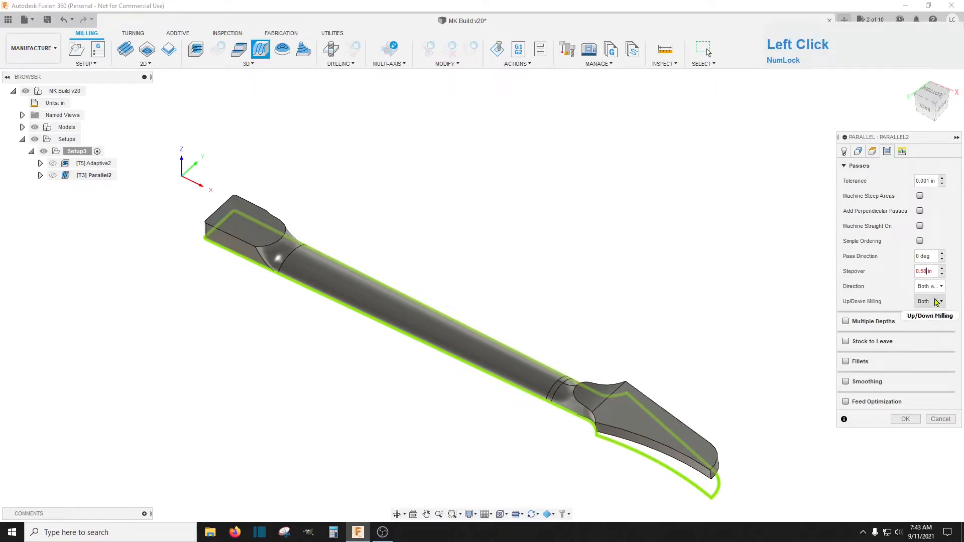
{"action": "type", "text": "05"}
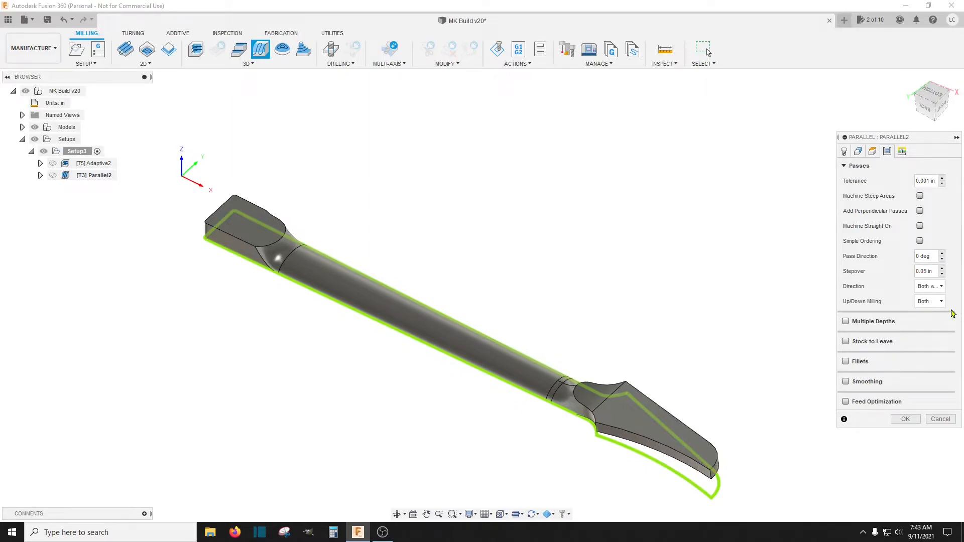
{"action": "left_click", "coordinate": [850, 378]}
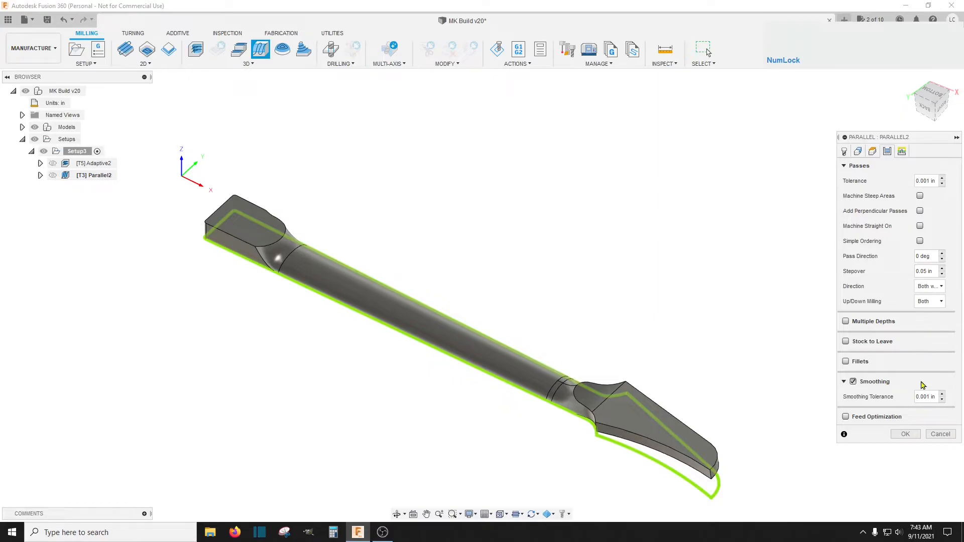
{"action": "left_click", "coordinate": [905, 434]}
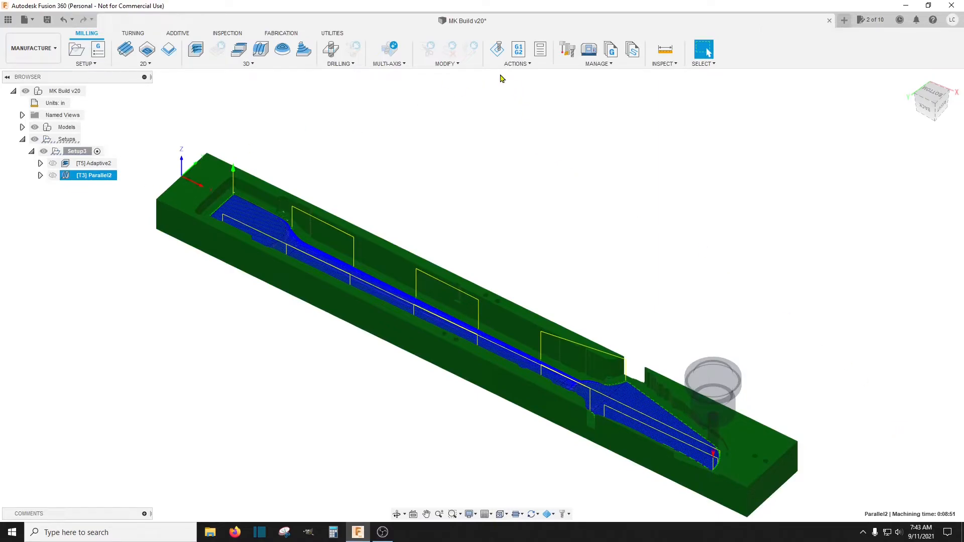
Step: Post the parallel toolpath as the NC program Neck Back with the Mach4Mill post, overwriting the existing Neck Back.tap
{"action": "left_click", "coordinate": [519, 49]}
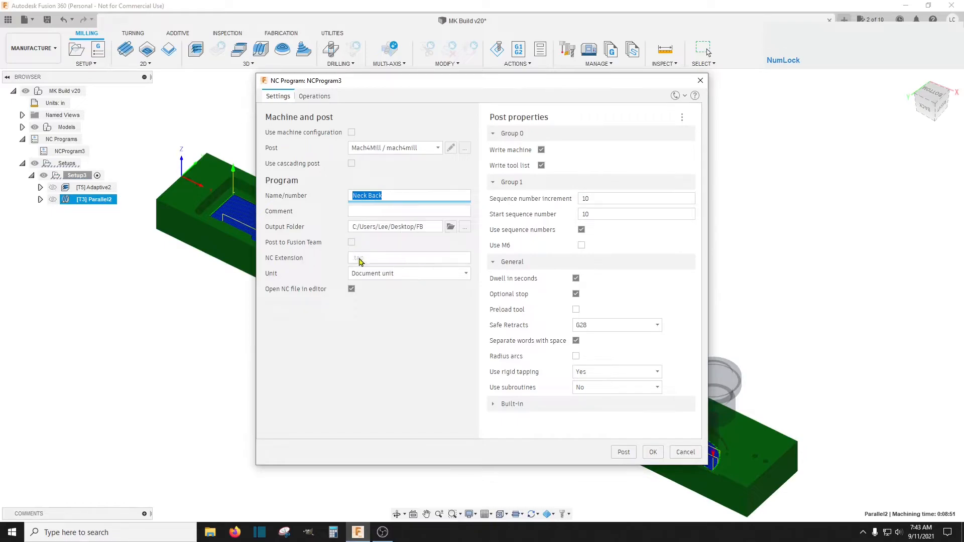
{"action": "left_click", "coordinate": [624, 453]}
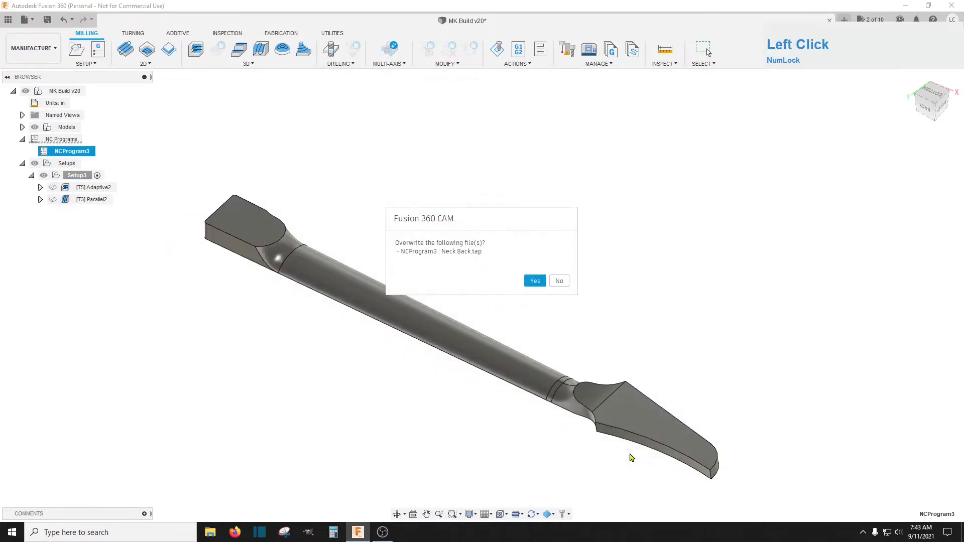
{"action": "left_click", "coordinate": [534, 281]}
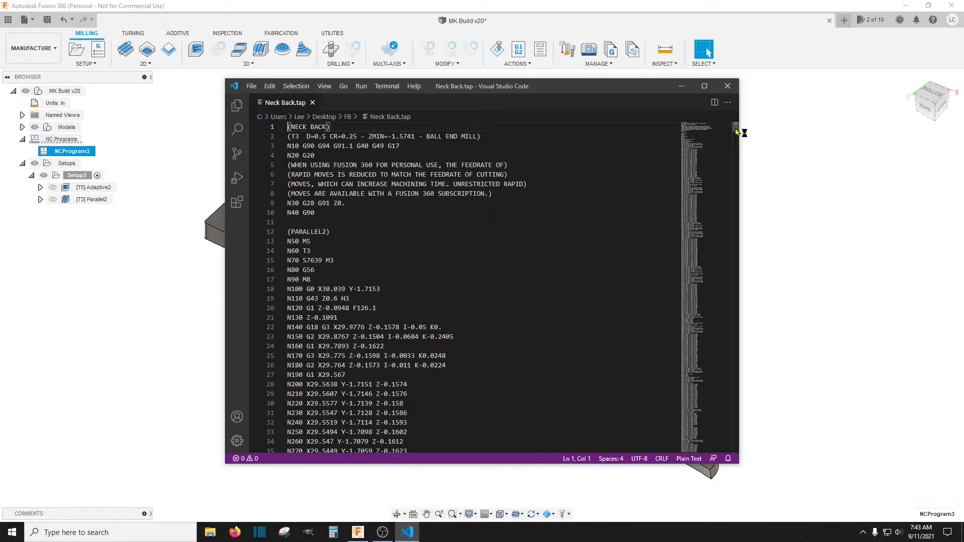
Step: Delete the N23660 G90 and N23670 G28 G91 X0. Y0. lines near the end of Neck Back.tap
{"action": "left_click_drag", "start_coordinate": [736, 132], "coordinate": [738, 448]}
{"action": "left_click_drag", "start_coordinate": [380, 241], "coordinate": [289, 231]}
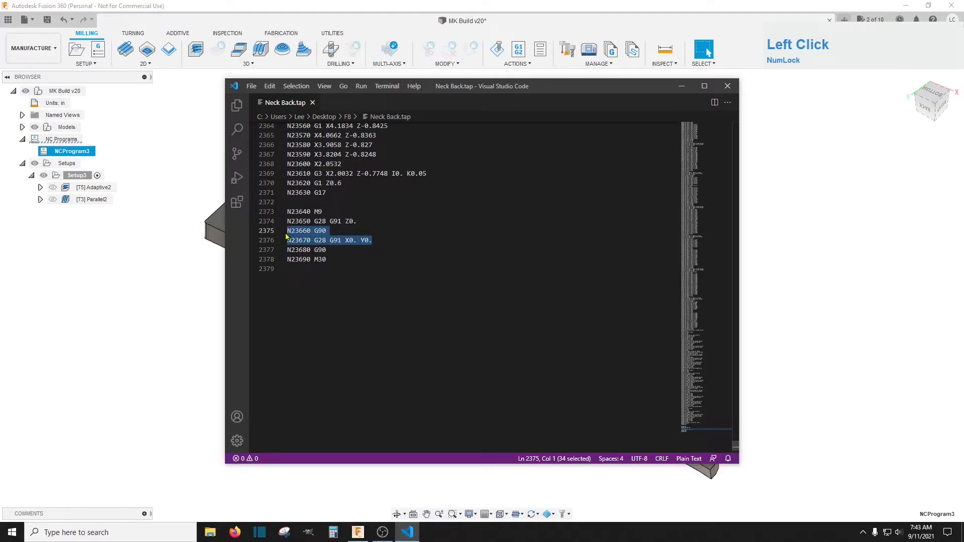
{"action": "key", "text": "BackSpace"}
{"action": "key", "text": "BackSpace"}
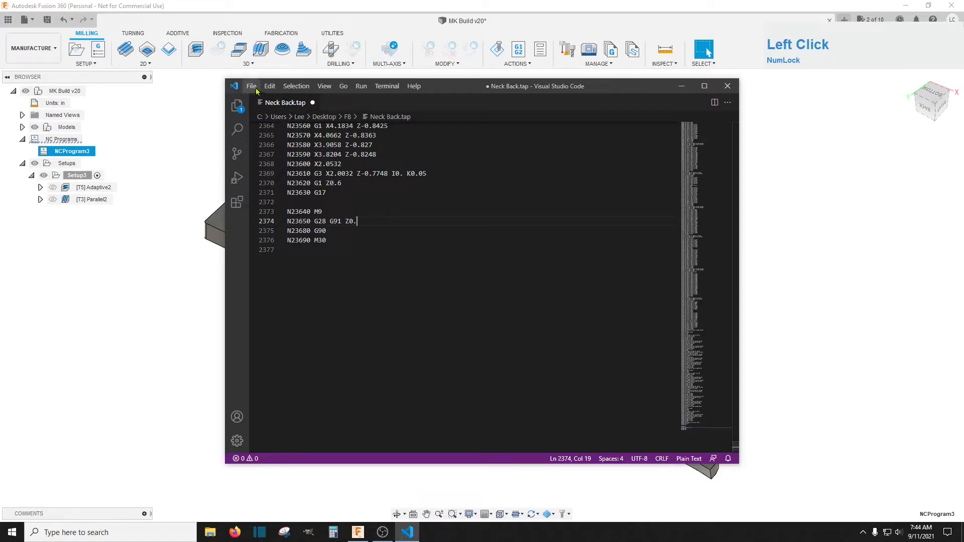
Step: Save the edited Neck Back.tap file and close the code editor to return to Fusion 360
{"action": "left_click", "coordinate": [252, 87]}
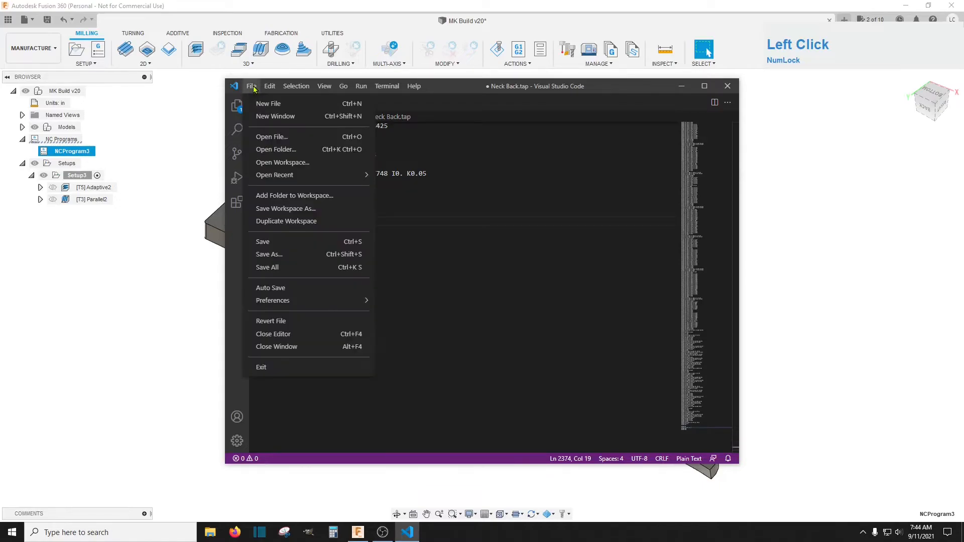
{"action": "left_click", "coordinate": [270, 242]}
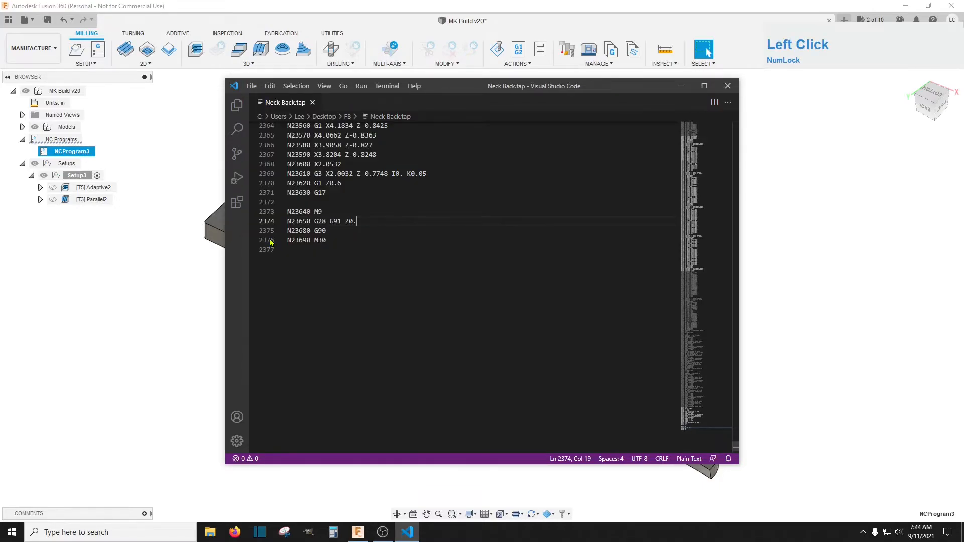
{"action": "left_click", "coordinate": [726, 91]}
Step: Delete the adaptive and parallel toolpaths from Setup3 along with the NC program NCProgram3
{"action": "left_click", "coordinate": [119, 187]}
{"action": "right_click", "coordinate": [108, 187]}
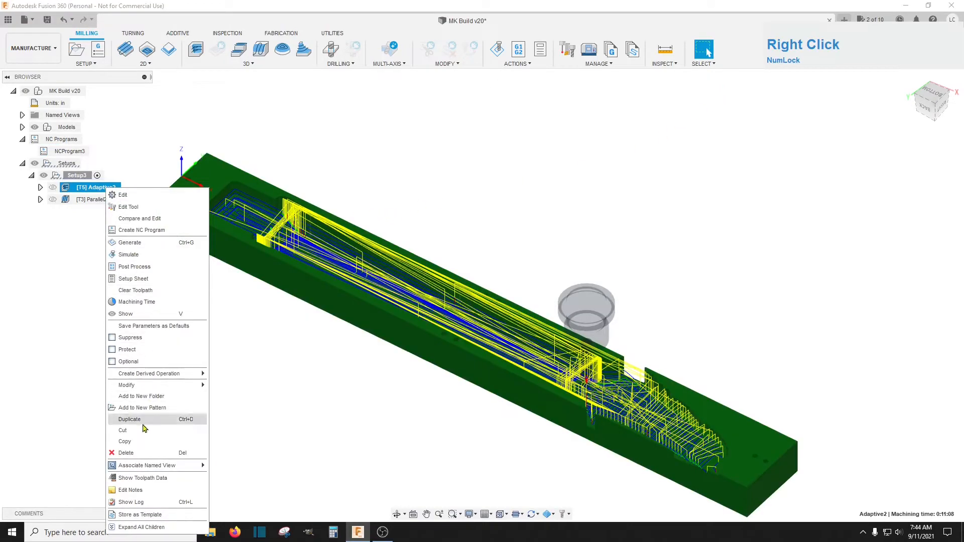
{"action": "left_click", "coordinate": [140, 453]}
{"action": "left_click", "coordinate": [98, 187]}
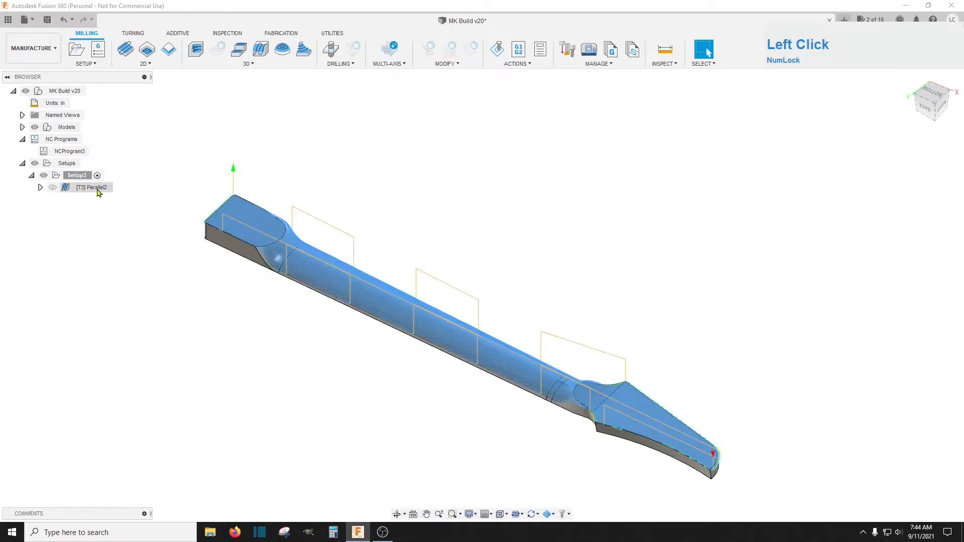
{"action": "right_click", "coordinate": [99, 188]}
{"action": "left_click", "coordinate": [124, 454]}
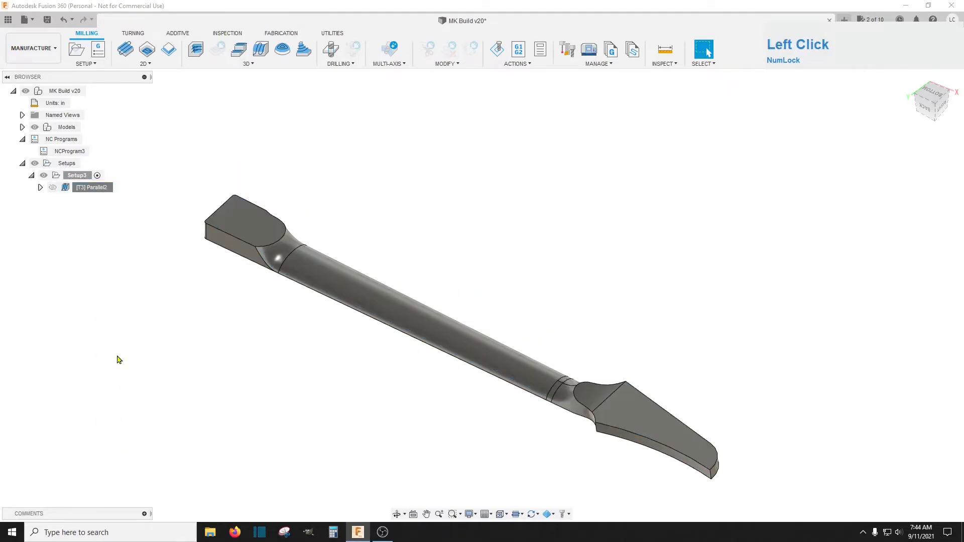
{"action": "left_click", "coordinate": [65, 151]}
{"action": "right_click", "coordinate": [64, 151]}
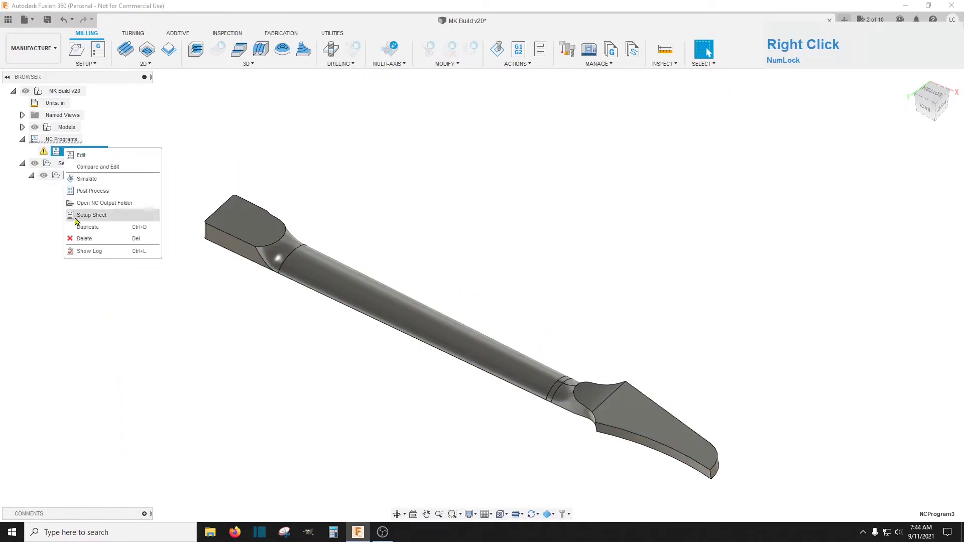
{"action": "left_click", "coordinate": [79, 239]}
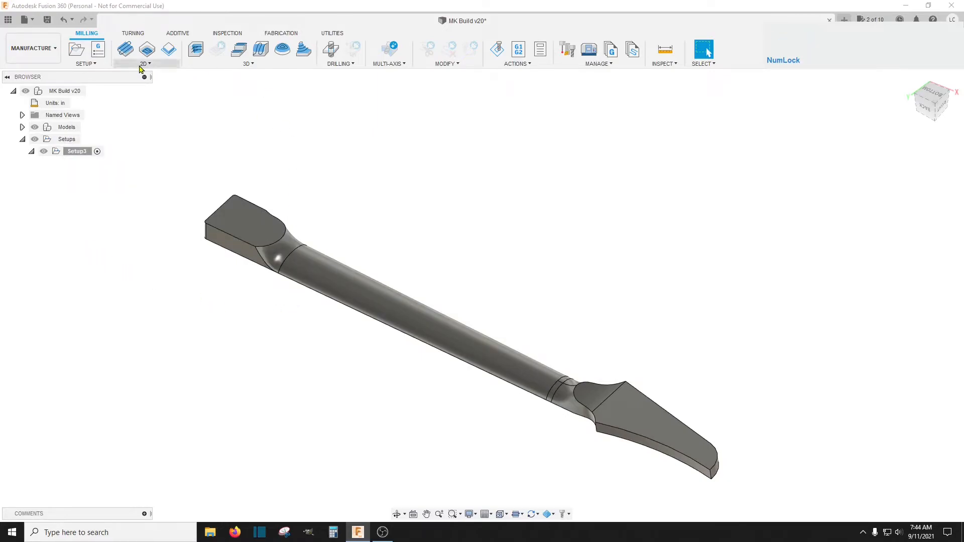
Step: Create a 2D Contour with tool 5, the 1/2" flat endmill, and select the outline around the neck's lower edge as its contour
{"action": "left_click", "coordinate": [170, 52]}
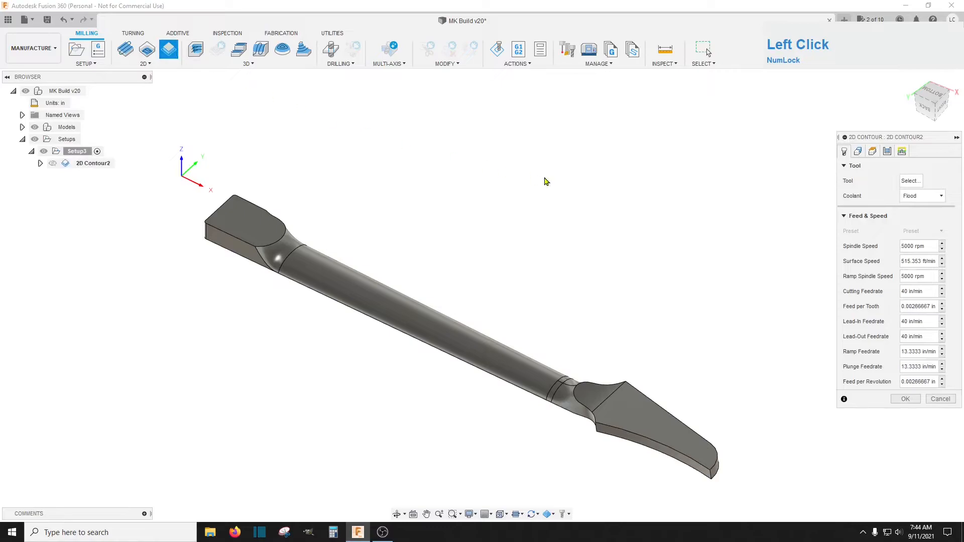
{"action": "left_click", "coordinate": [917, 183]}
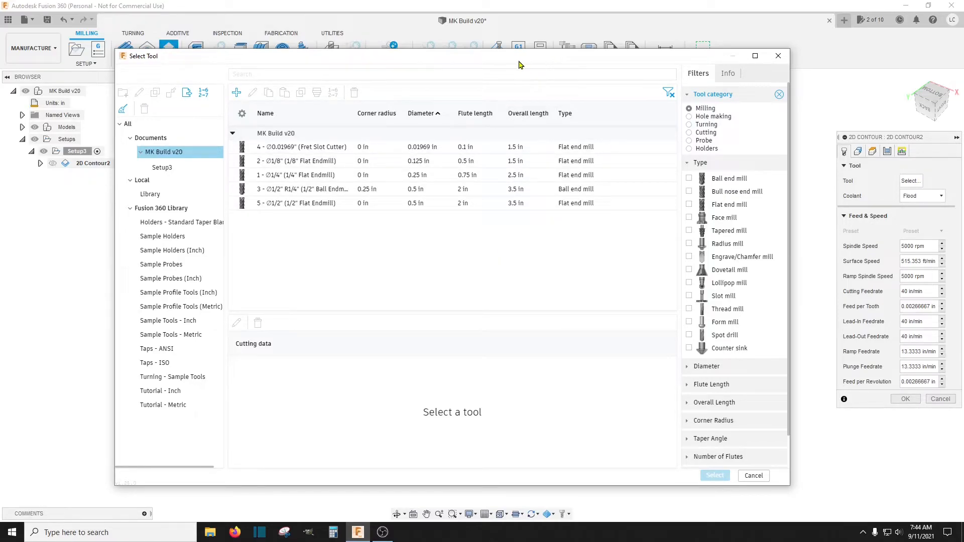
{"action": "left_click_drag", "start_coordinate": [468, 61], "coordinate": [822, 237]}
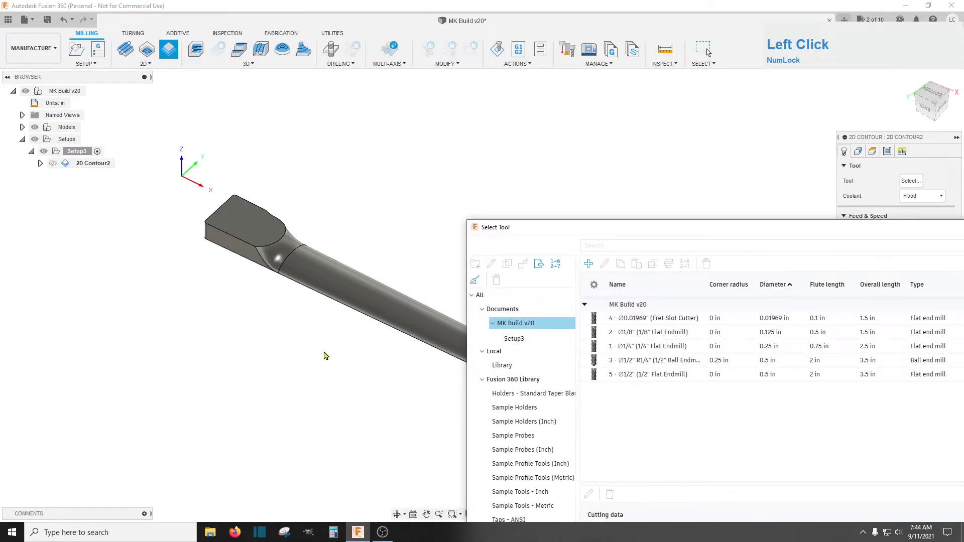
{"action": "left_click_drag", "start_coordinate": [621, 233], "coordinate": [848, 306]}
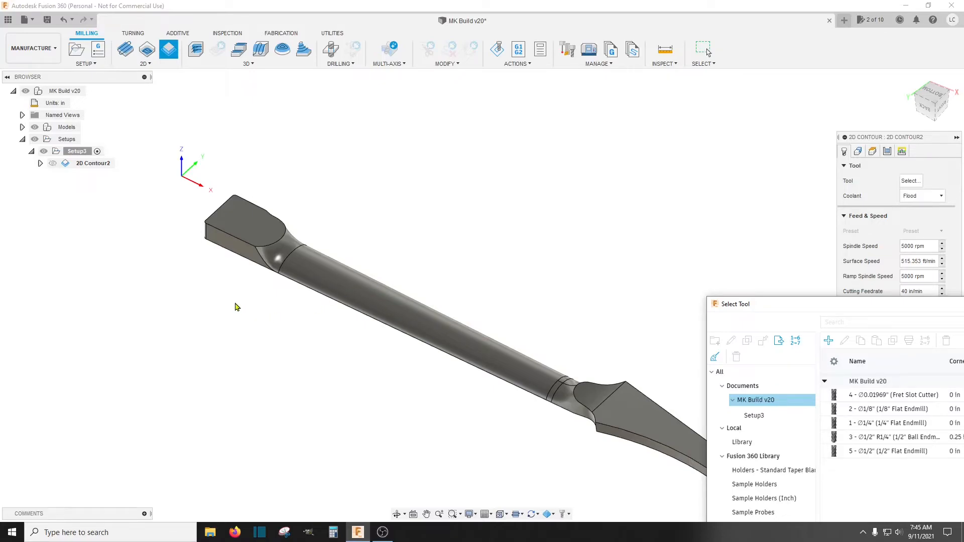
{"action": "scroll", "coordinate": [239, 308], "scroll_direction": "down", "scroll_amount": 1}
{"action": "scroll", "coordinate": [290, 235], "scroll_direction": "down", "scroll_amount": 1}
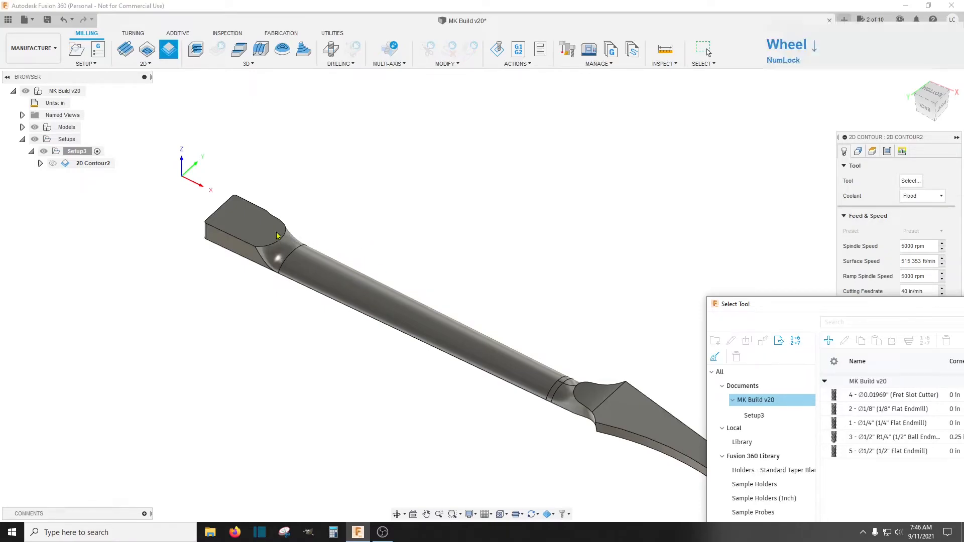
{"action": "left_click_drag", "start_coordinate": [825, 310], "coordinate": [267, 83]}
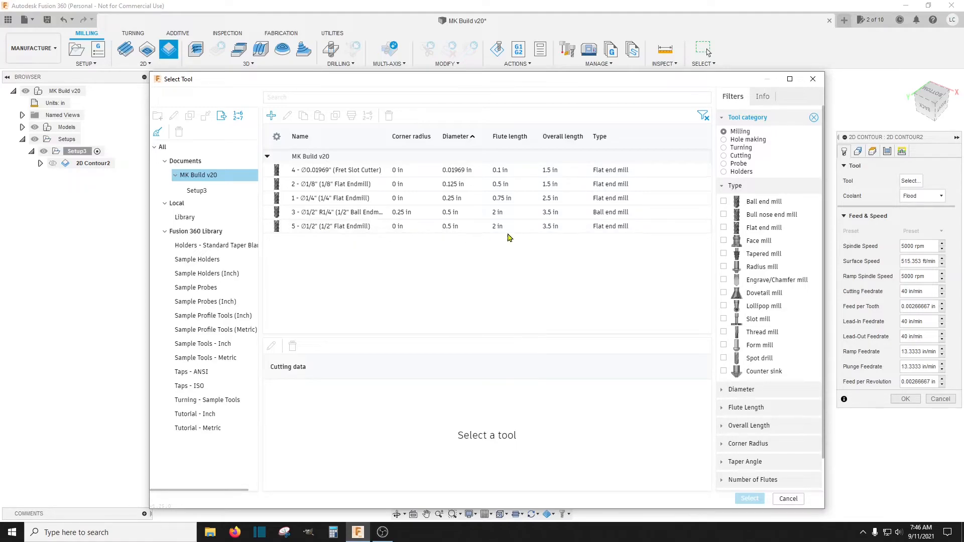
{"action": "left_click", "coordinate": [360, 227]}
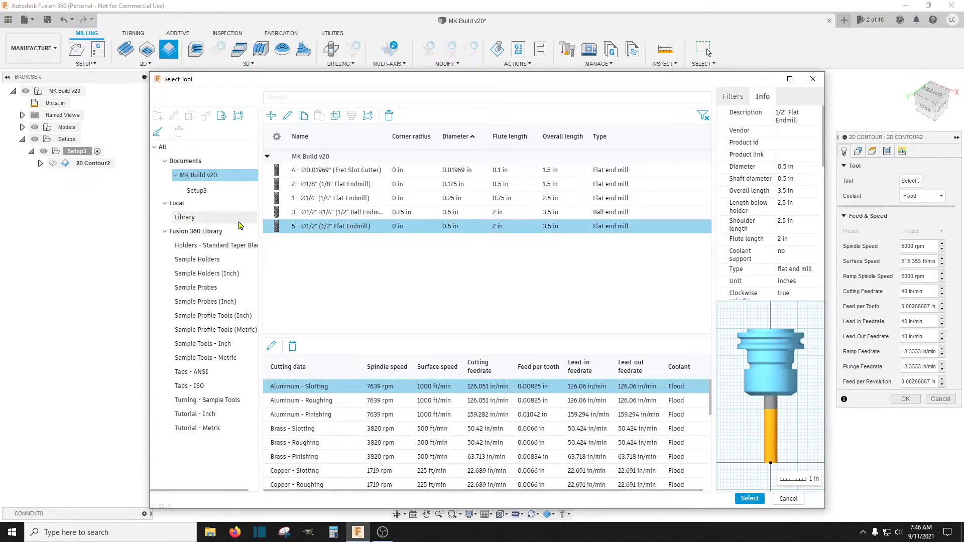
{"action": "left_click", "coordinate": [750, 498]}
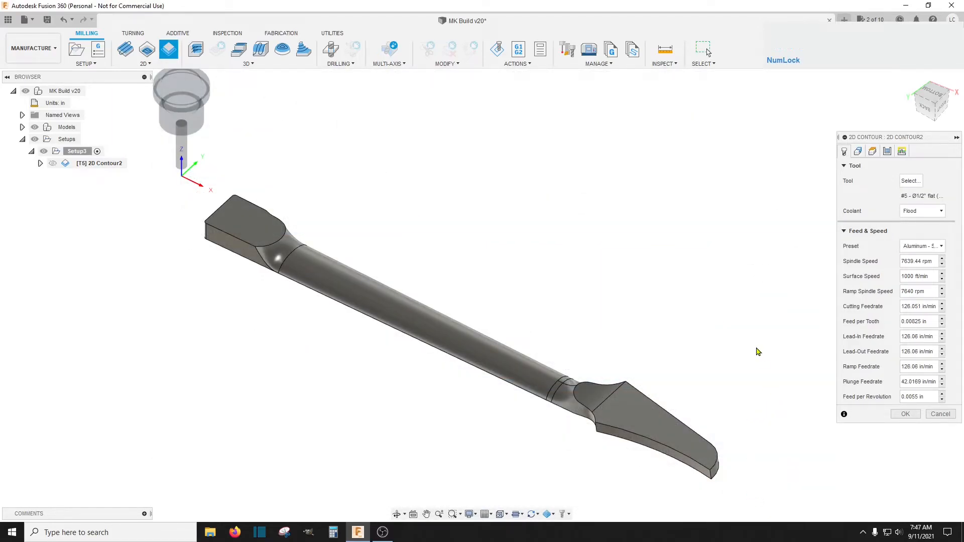
{"action": "left_click", "coordinate": [858, 152]}
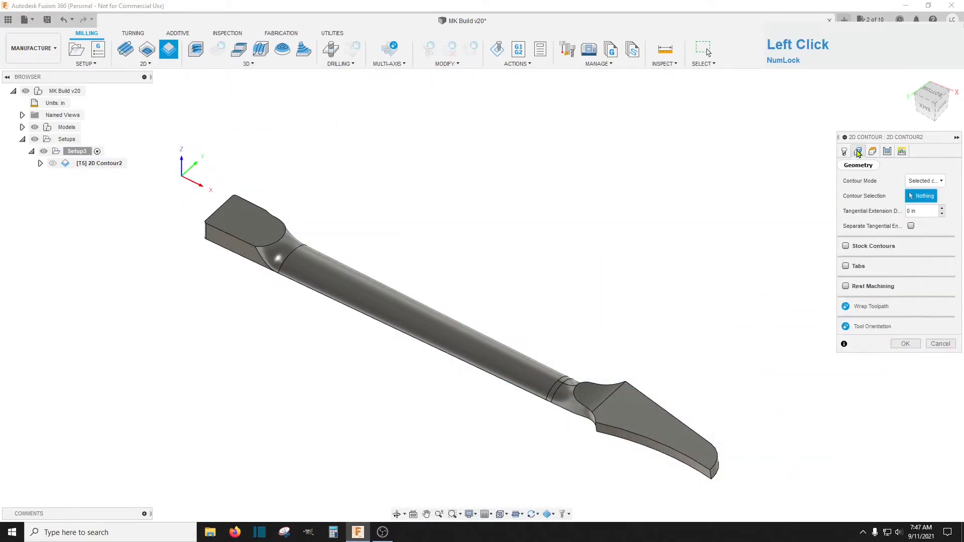
{"action": "left_click", "coordinate": [660, 456]}
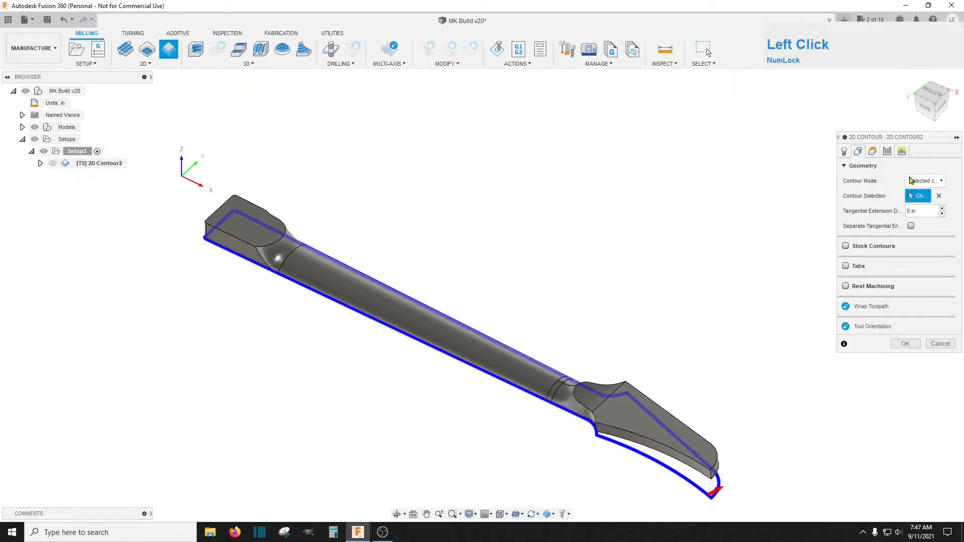
Step: Examine the contour's direction arrow at the headstock tip from the bottom view, toggling it to compare which side of the outline is cut
{"action": "left_click", "coordinate": [935, 104]}
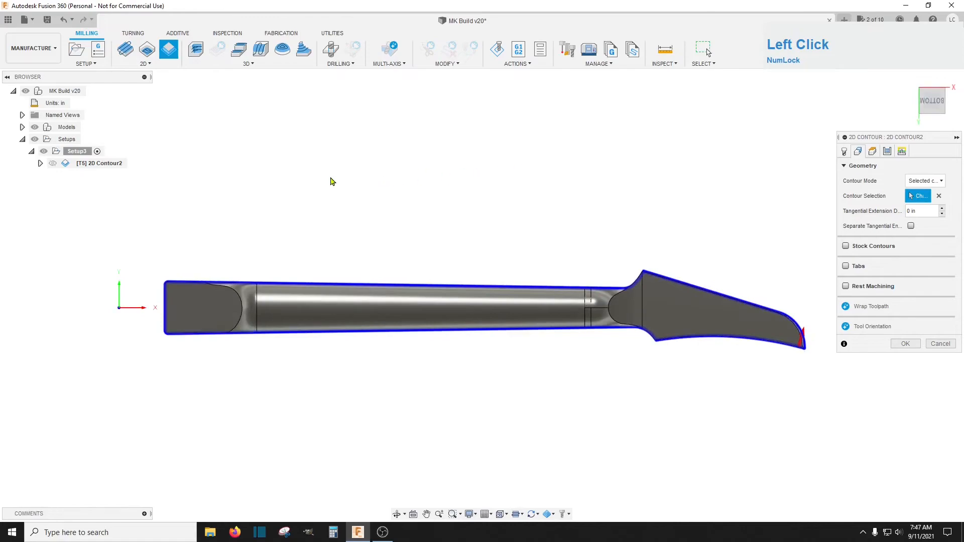
{"action": "scroll", "coordinate": [333, 179], "scroll_direction": "down", "scroll_amount": 1}
{"action": "scroll", "coordinate": [728, 306], "scroll_direction": "up", "scroll_amount": 5}
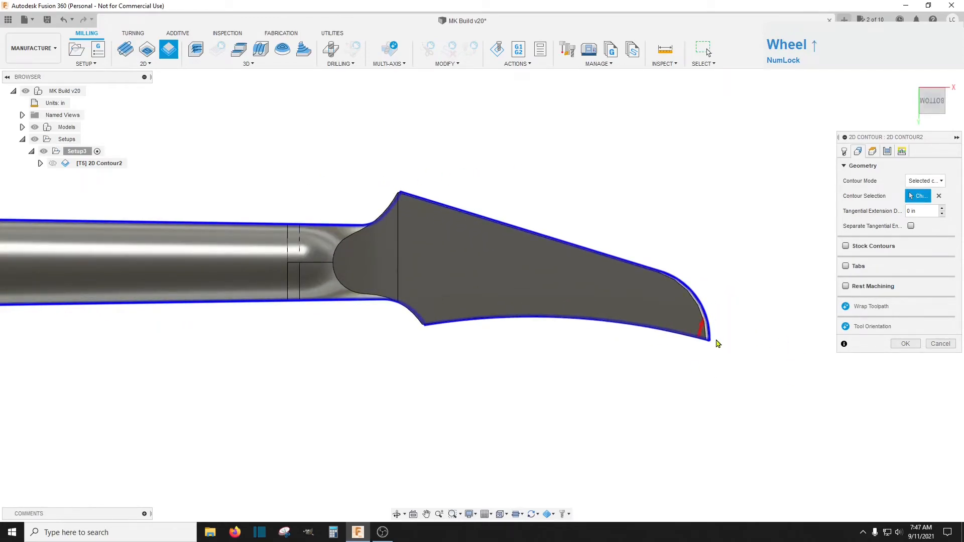
{"action": "scroll", "coordinate": [703, 340], "scroll_direction": "up", "scroll_amount": 2}
{"action": "left_click", "coordinate": [694, 337]}
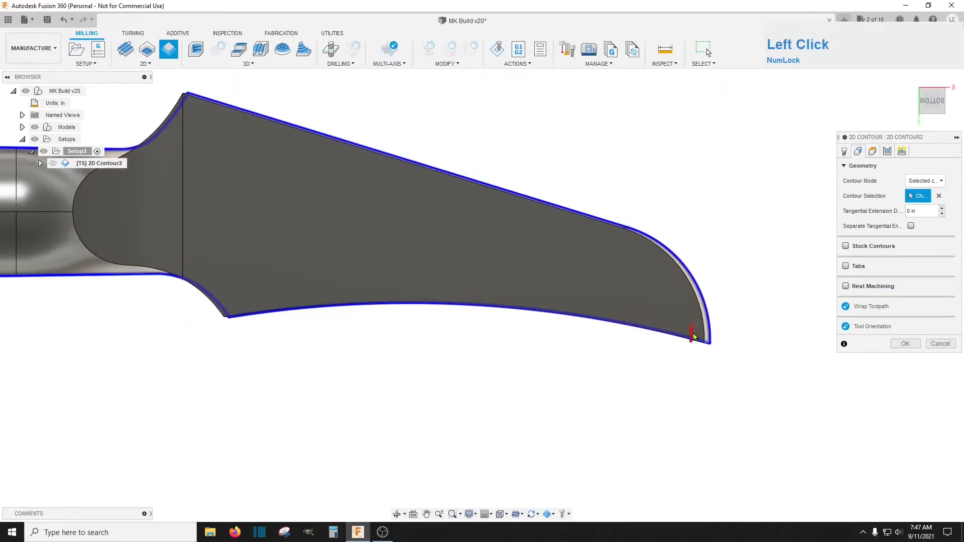
{"action": "left_click", "coordinate": [691, 336]}
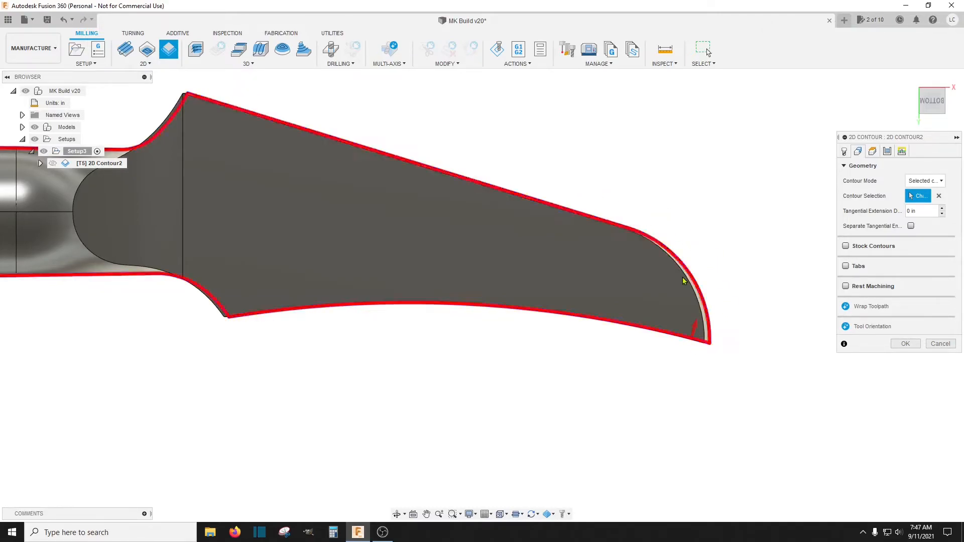
{"action": "scroll", "coordinate": [775, 272], "scroll_direction": "down", "scroll_amount": 3}
{"action": "scroll", "coordinate": [775, 272], "scroll_direction": "down", "scroll_amount": 1}
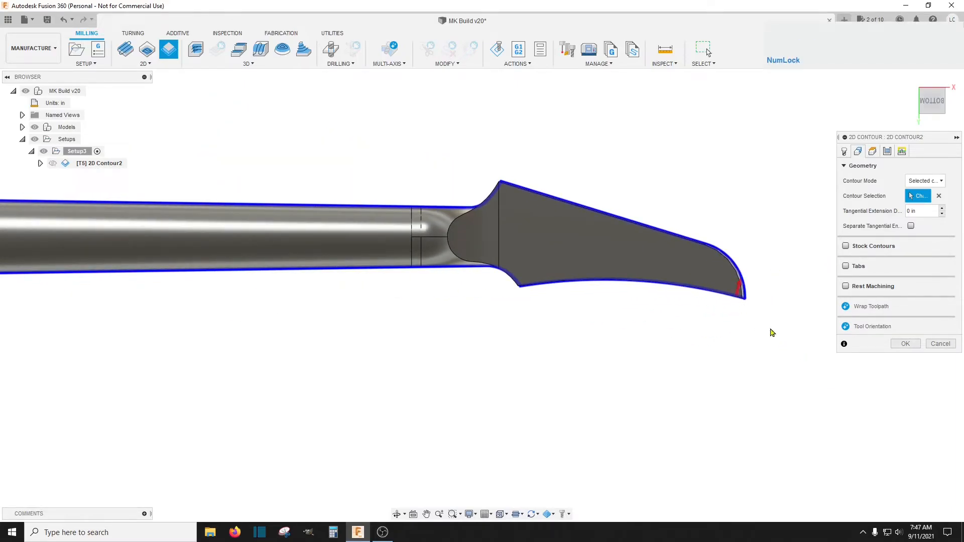
{"action": "scroll", "coordinate": [741, 299], "scroll_direction": "up", "scroll_amount": 3}
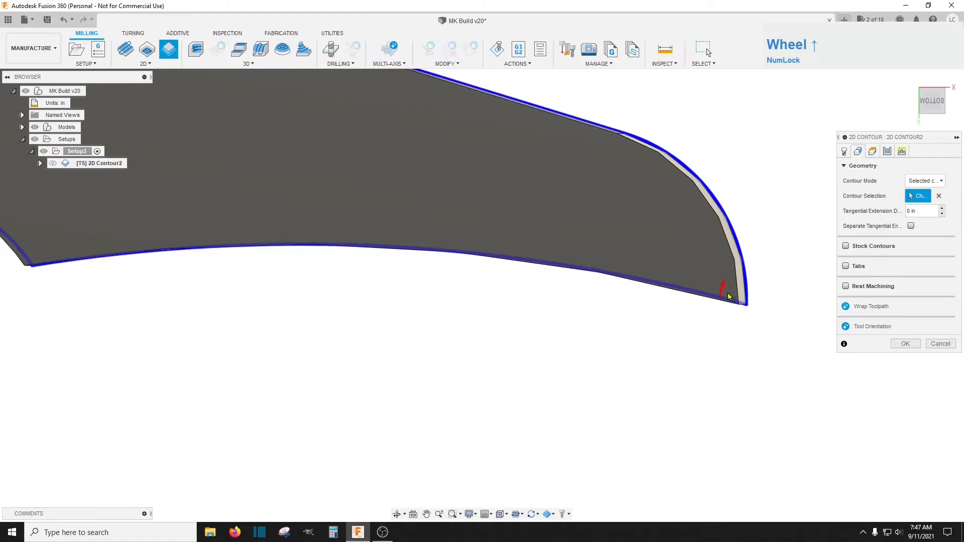
{"action": "left_click", "coordinate": [727, 292]}
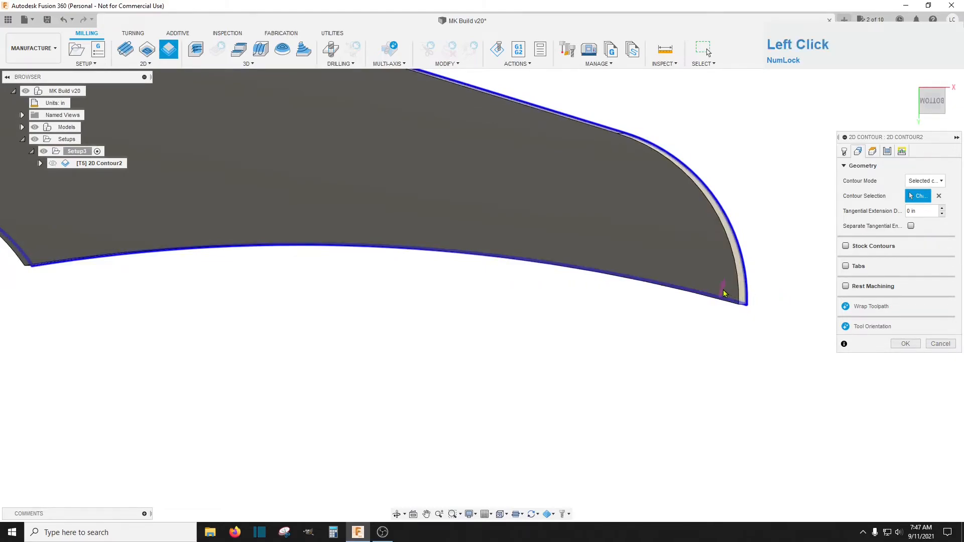
{"action": "left_click", "coordinate": [721, 297]}
{"action": "scroll", "coordinate": [728, 329], "scroll_direction": "down", "scroll_amount": 2}
{"action": "scroll", "coordinate": [717, 318], "scroll_direction": "down", "scroll_amount": 2}
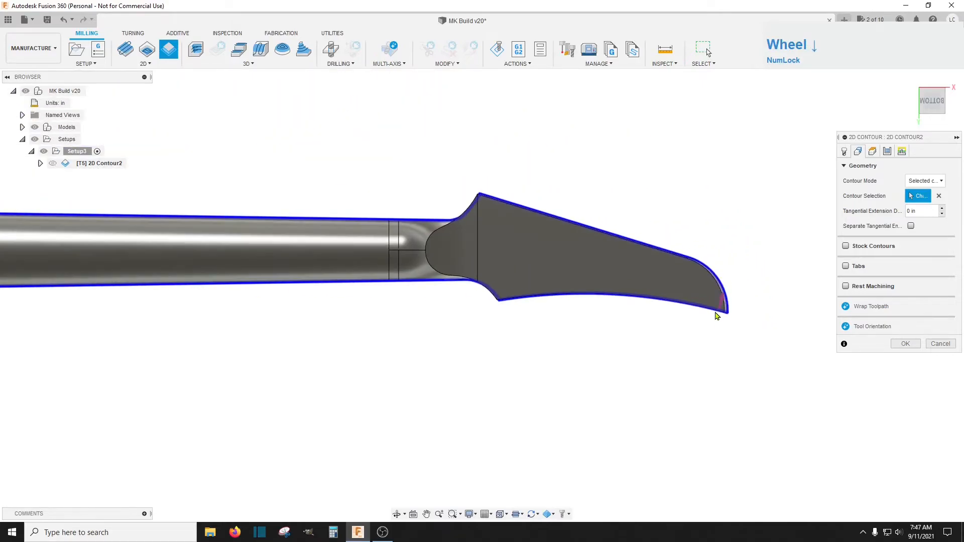
{"action": "left_click", "coordinate": [932, 113]}
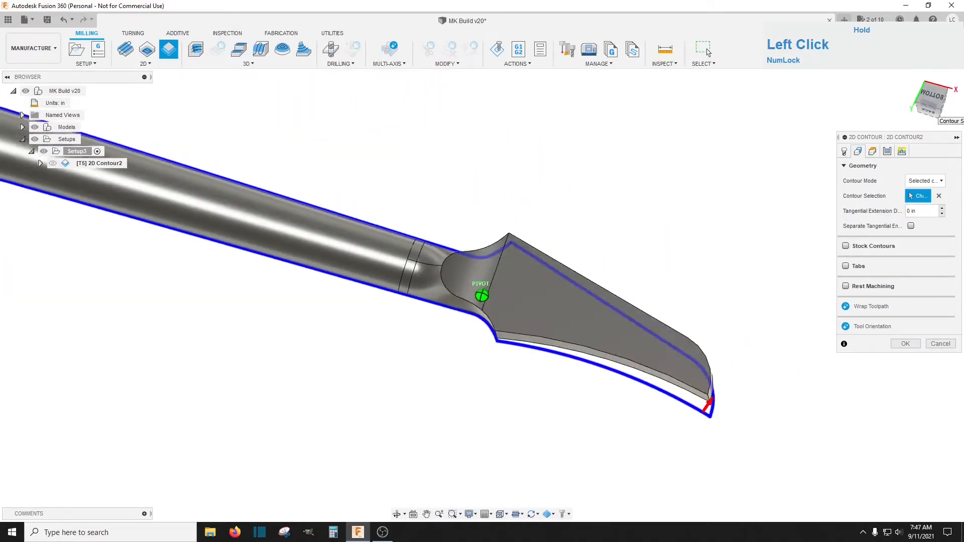
{"action": "scroll", "coordinate": [714, 258], "scroll_direction": "down", "scroll_amount": 1}
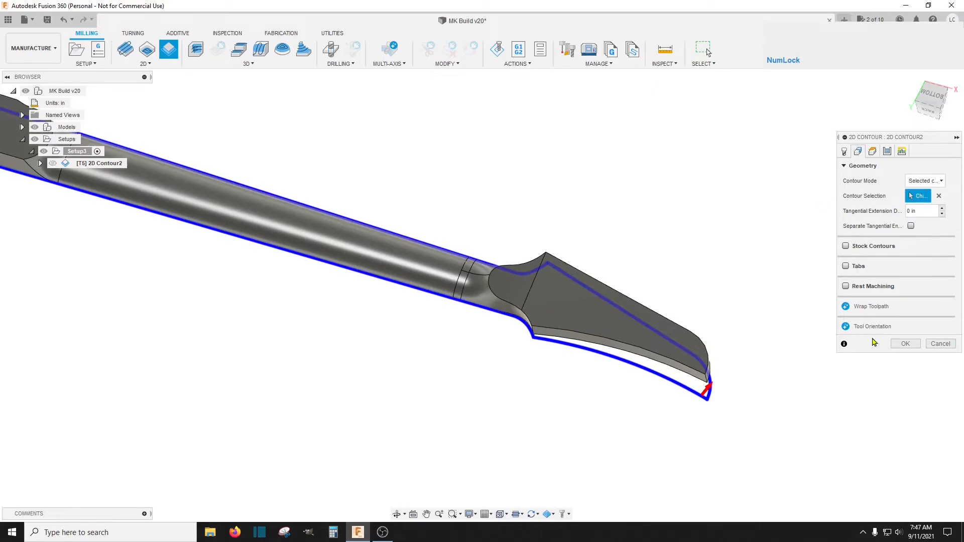
Step: Set the 2D contour's bottom height to be measured from the stock bottom
{"action": "left_click", "coordinate": [874, 155]}
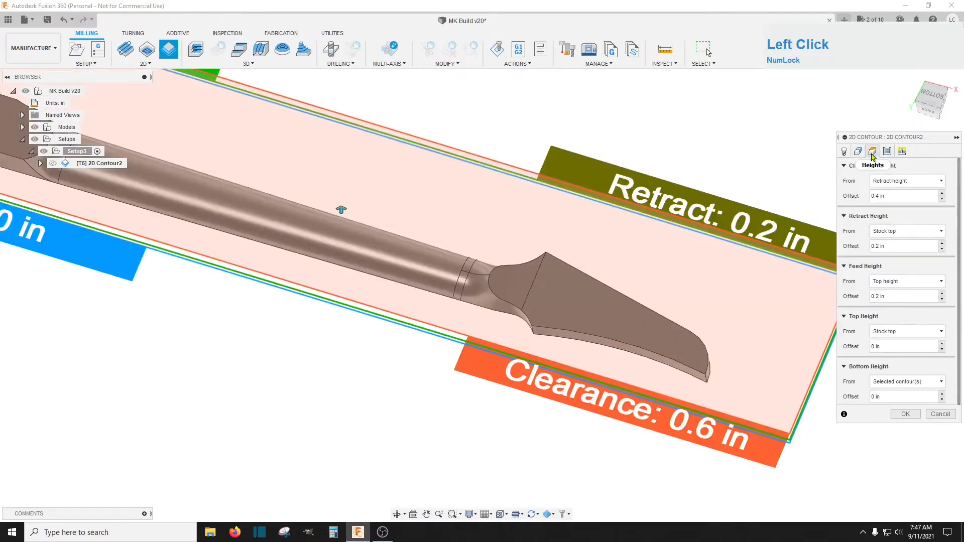
{"action": "left_click", "coordinate": [900, 384]}
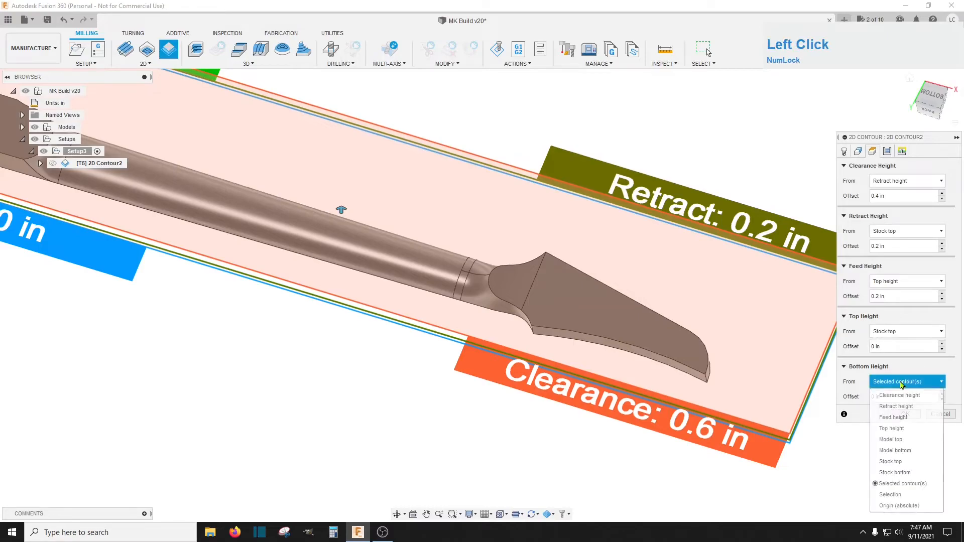
{"action": "left_click", "coordinate": [911, 474]}
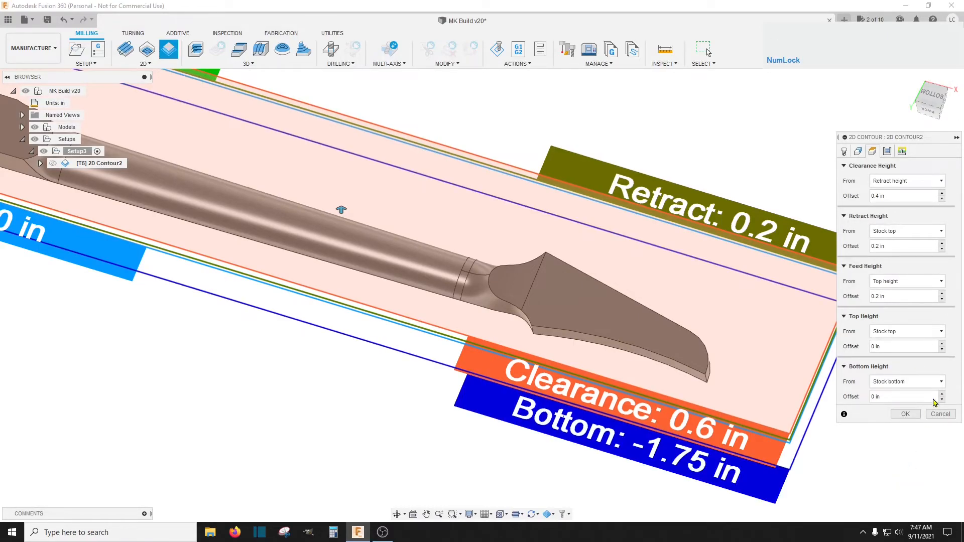
Step: Set the 2D contour's machining tolerance to 0.001 in
{"action": "left_click", "coordinate": [888, 151]}
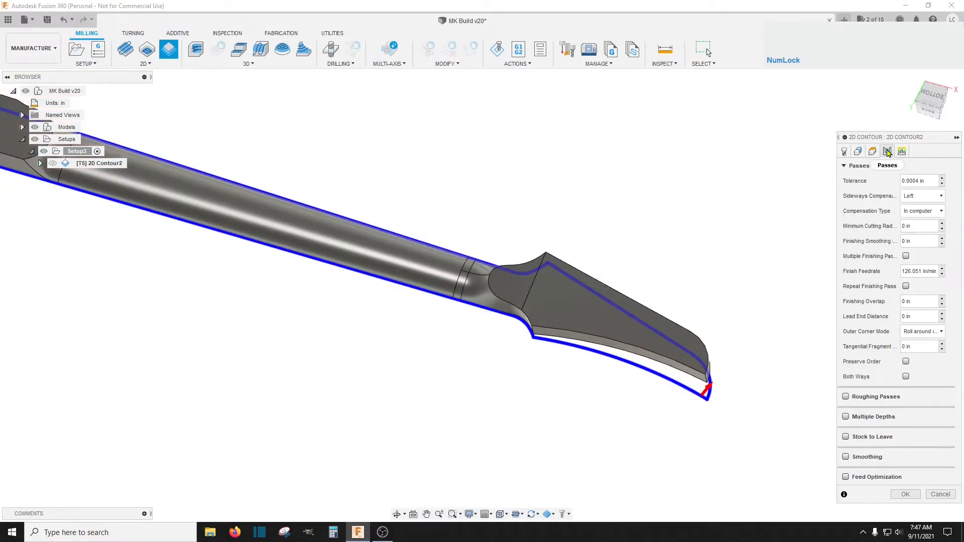
{"action": "left_click", "coordinate": [918, 182]}
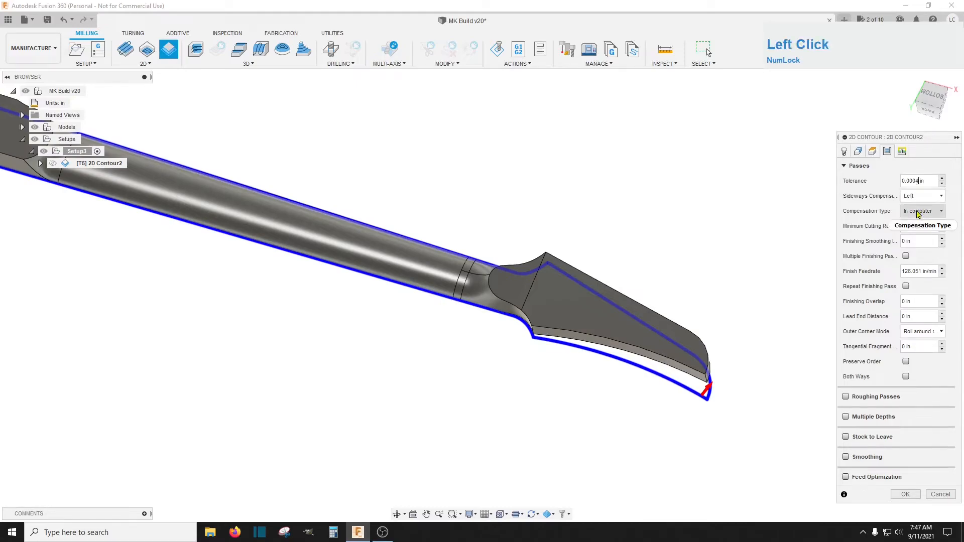
{"action": "key", "text": "BackSpace"}
{"action": "type", "text": "1"}
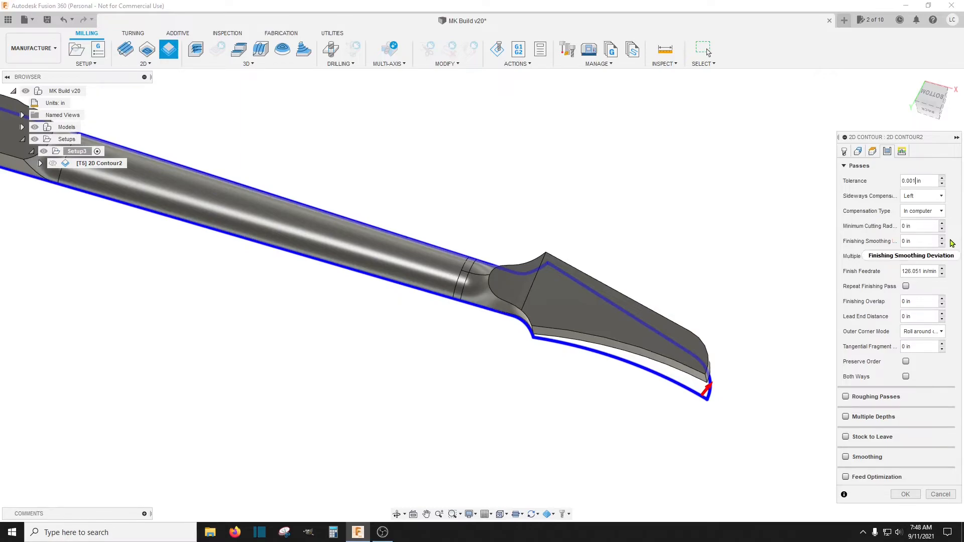
Step: Enable multiple depths for the 2D contour with a maximum roughing stepdown of 0.25 in
{"action": "left_click", "coordinate": [846, 418]}
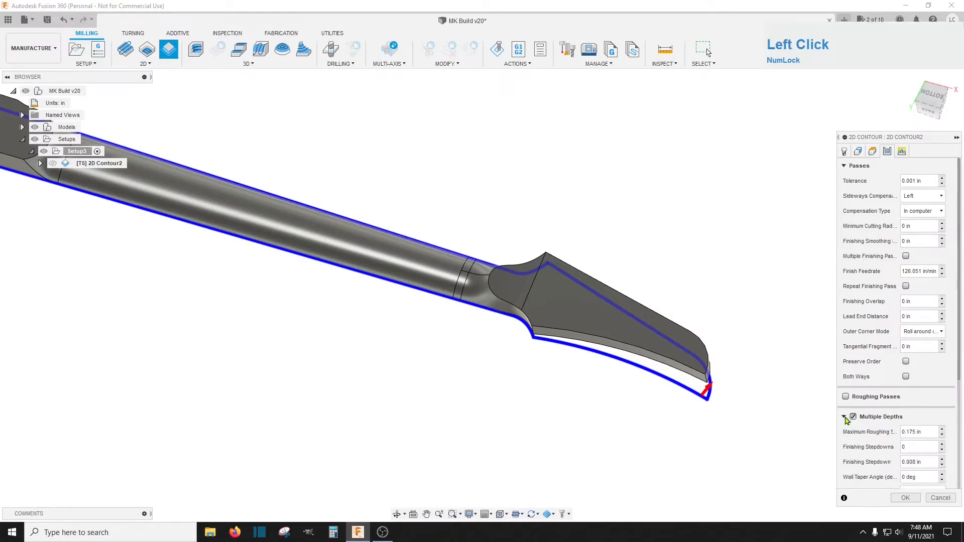
{"action": "left_click", "coordinate": [912, 432]}
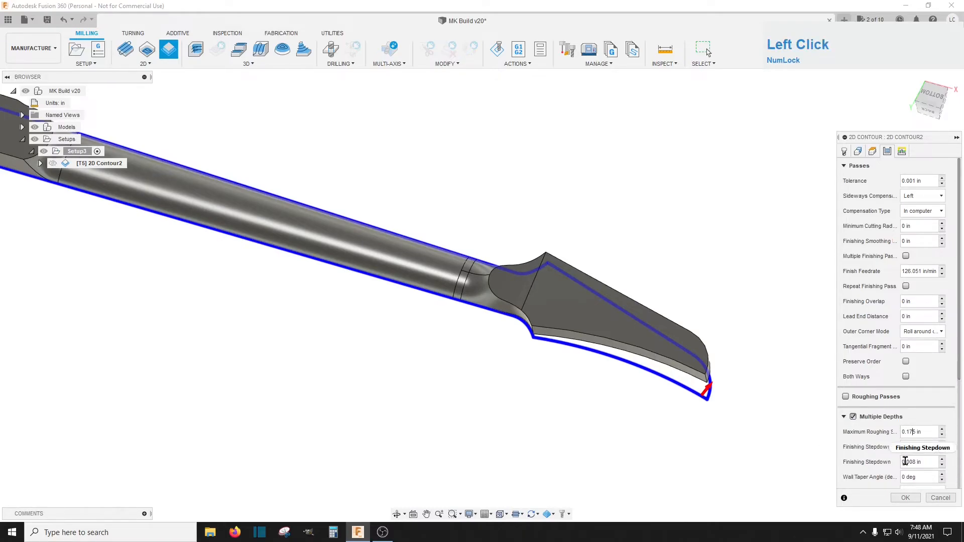
{"action": "type", "text": "2"}
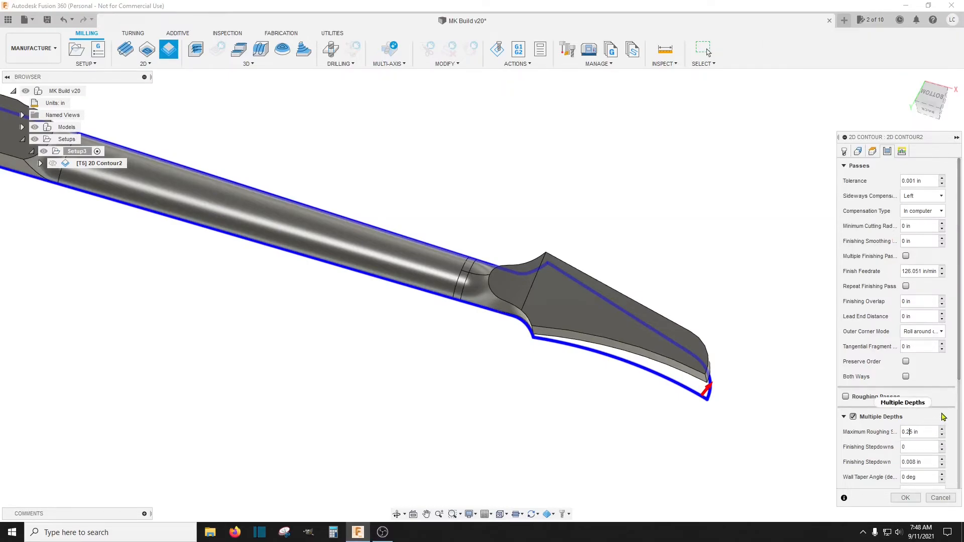
{"action": "scroll", "coordinate": [935, 330], "scroll_direction": "down", "scroll_amount": 3}
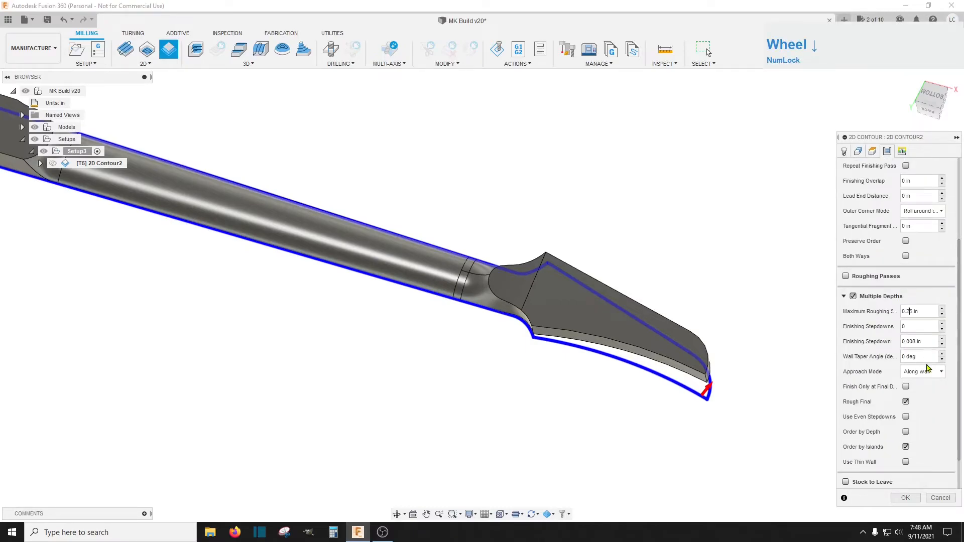
{"action": "scroll", "coordinate": [928, 368], "scroll_direction": "down", "scroll_amount": 1}
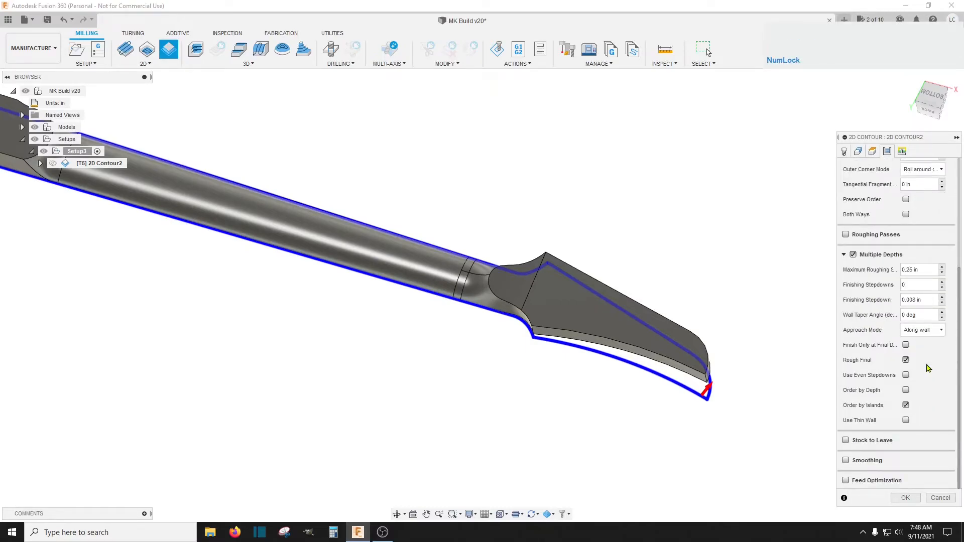
{"action": "scroll", "coordinate": [928, 368], "scroll_direction": "up", "scroll_amount": 2}
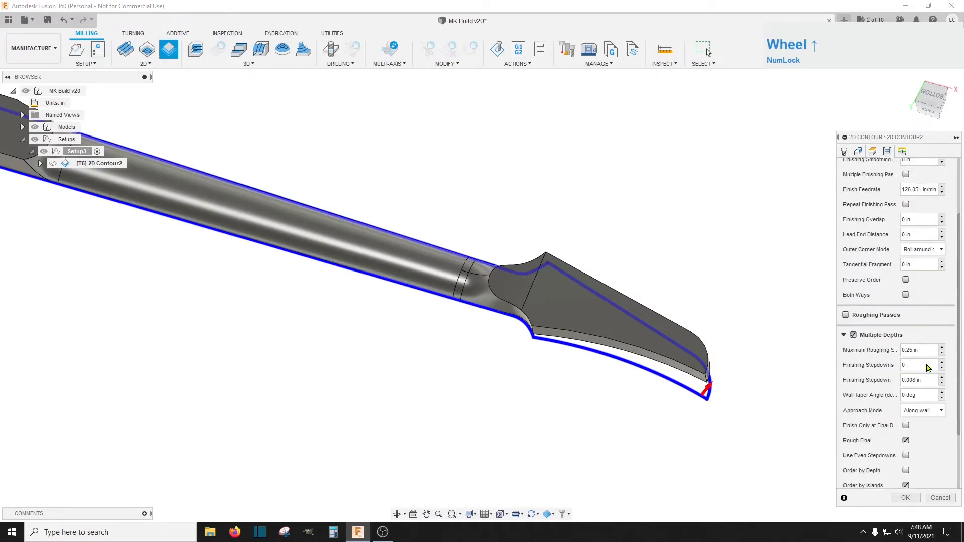
Step: Turn off the 2D contour's lead-in and lead-out and enable ramping at a 12-degree angle
{"action": "left_click", "coordinate": [905, 157]}
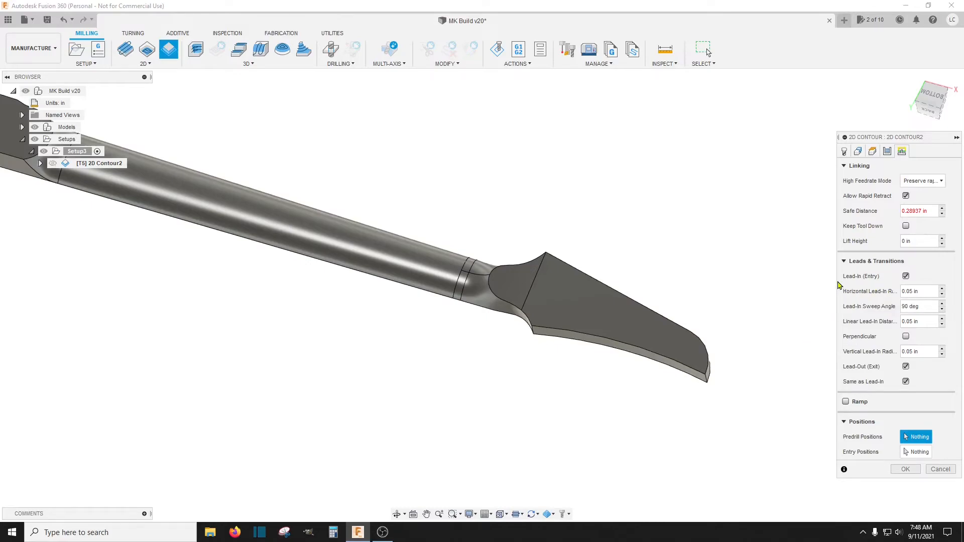
{"action": "left_click", "coordinate": [905, 276]}
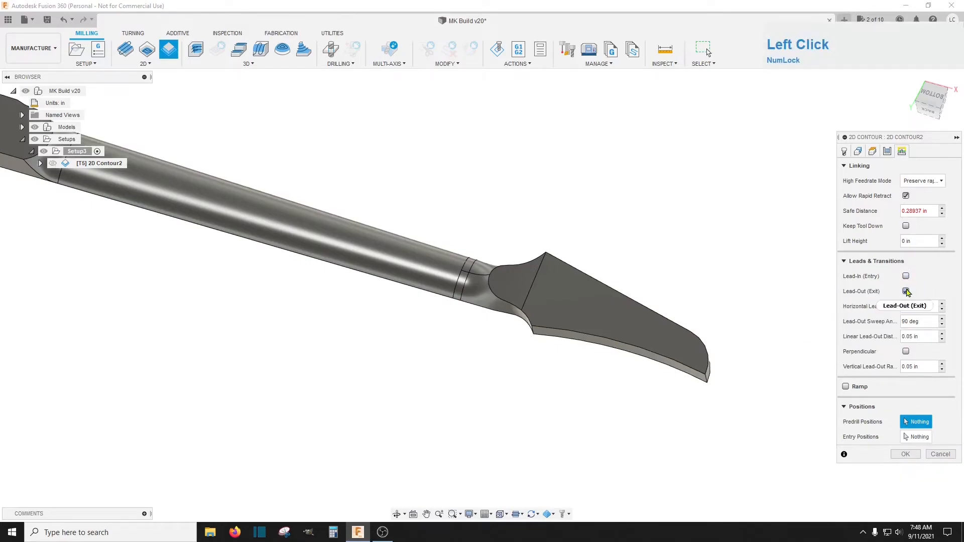
{"action": "left_click", "coordinate": [904, 291]}
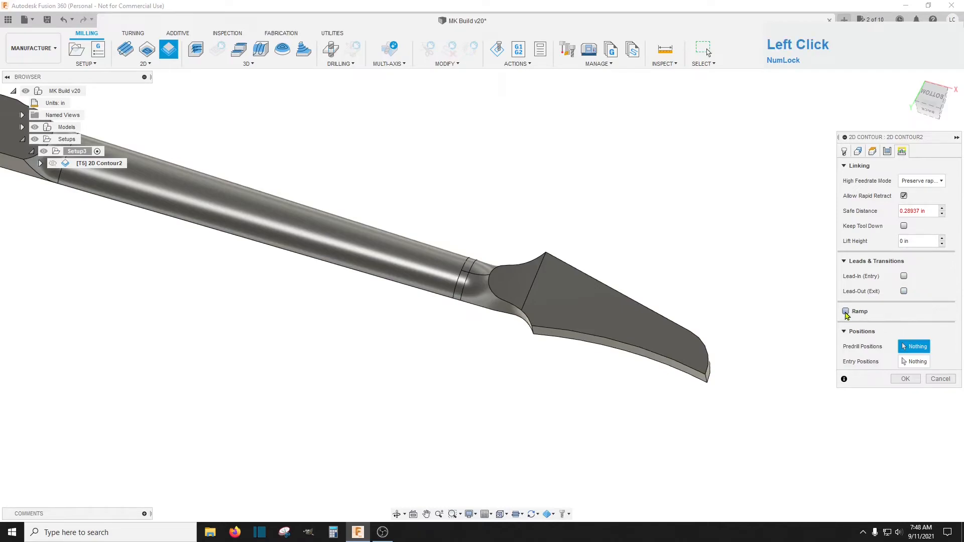
{"action": "left_click", "coordinate": [846, 312]}
{"action": "left_click", "coordinate": [901, 325]}
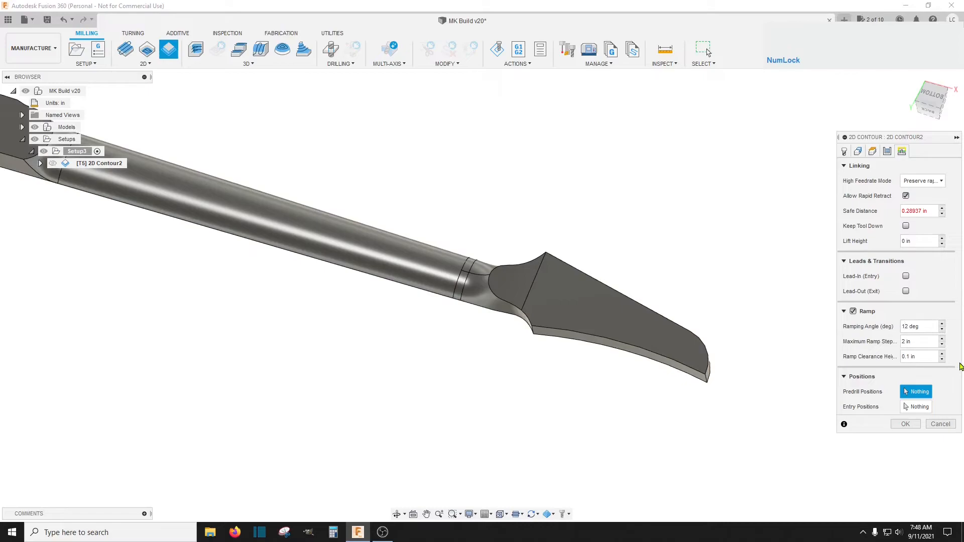
Step: Reduce the 2D contour's safe distance to 0.15 in and generate the toolpath
{"action": "left_click", "coordinate": [905, 425]}
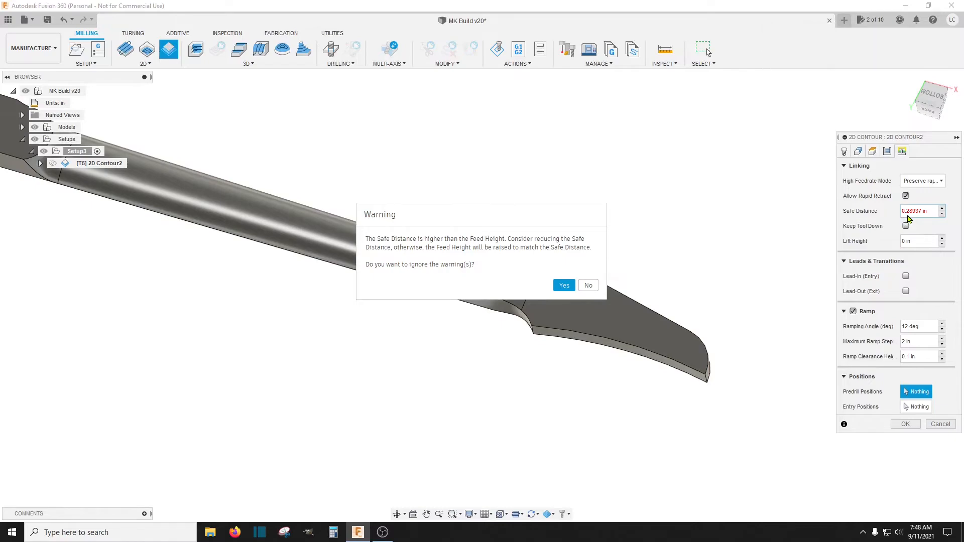
{"action": "left_click", "coordinate": [589, 286]}
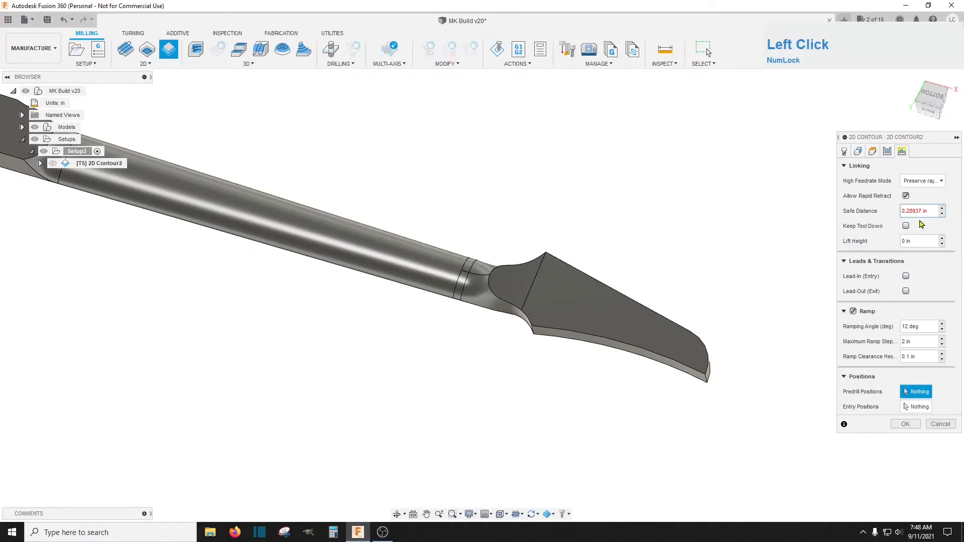
{"action": "left_click_drag", "start_coordinate": [907, 213], "coordinate": [922, 213]}
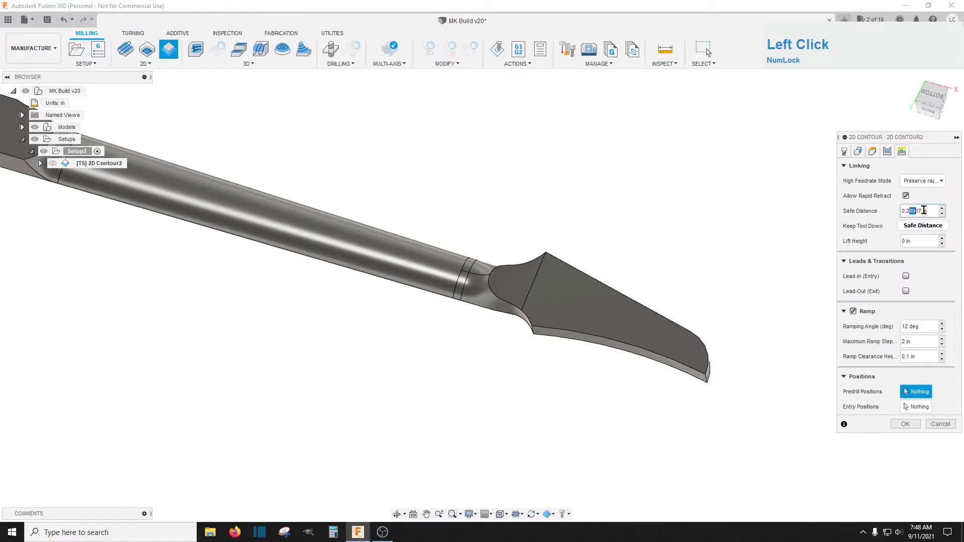
{"action": "left_click", "coordinate": [920, 211]}
{"action": "key", "text": "BackSpace"}
{"action": "key", "text": "BackSpace"}
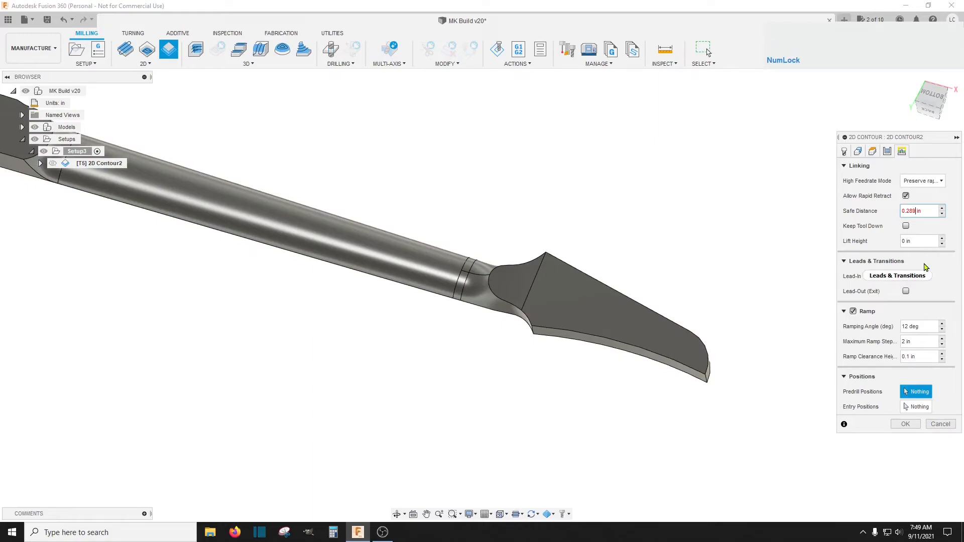
{"action": "key", "text": "BackSpace"}
{"action": "type", "text": "15"}
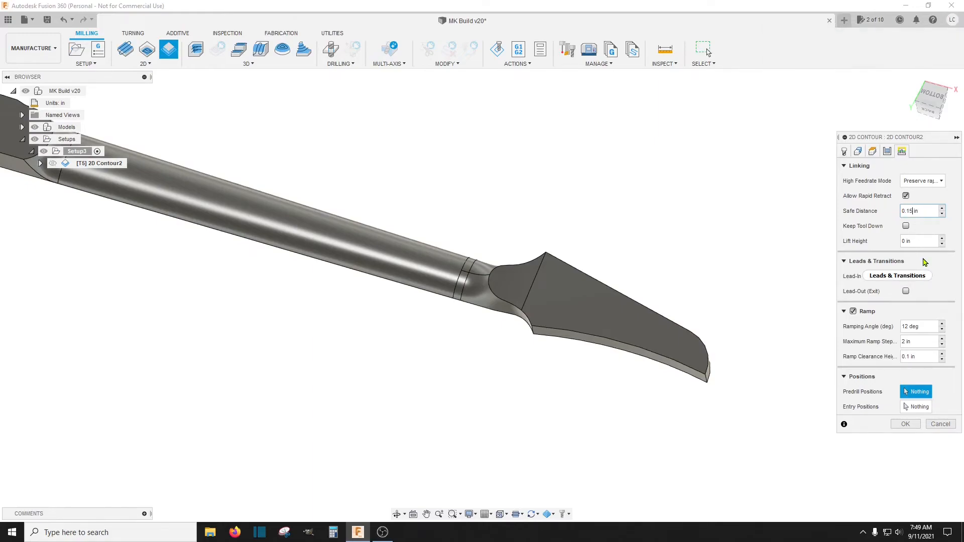
{"action": "left_click", "coordinate": [906, 424]}
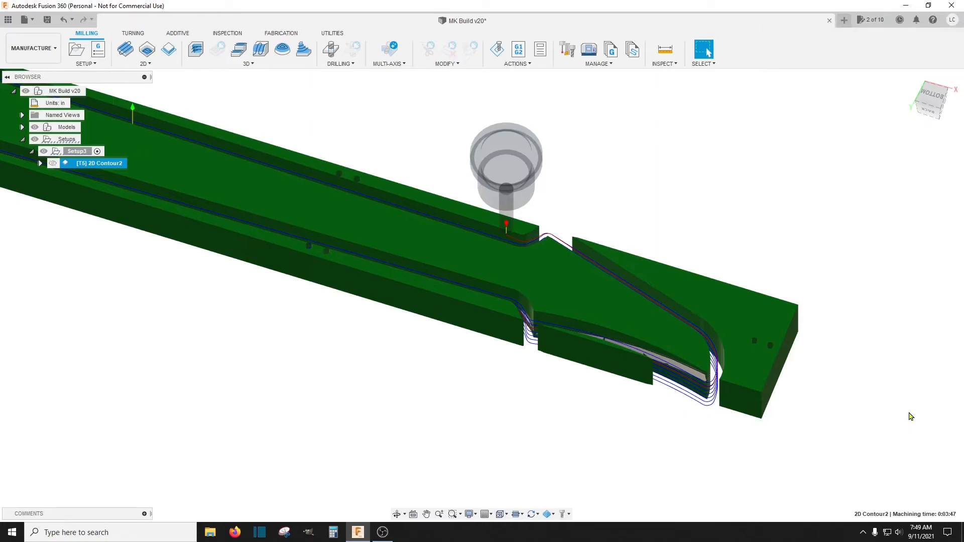
Step: Inspect the generated contour's depth passes through the stock from the back view and in an angled overview
{"action": "left_click", "coordinate": [927, 113]}
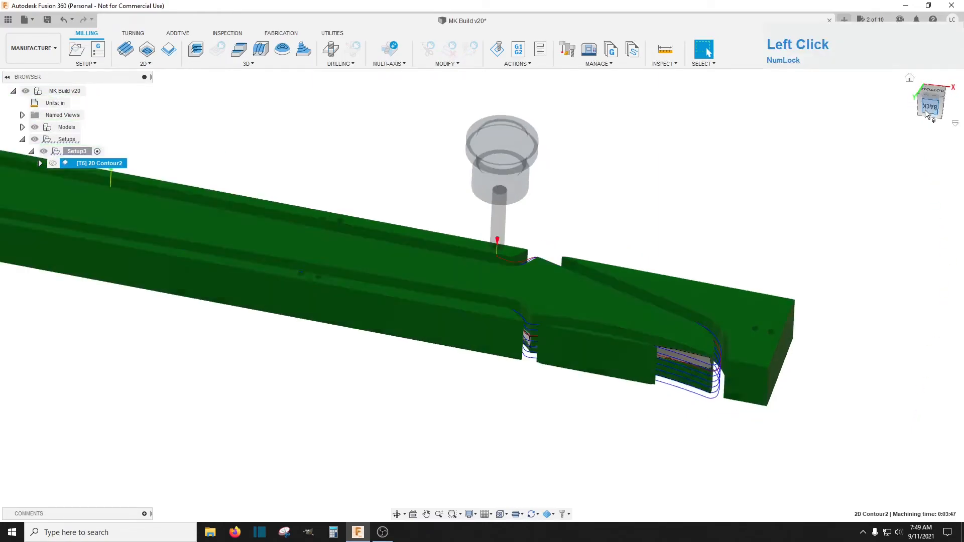
{"action": "scroll", "coordinate": [691, 365], "scroll_direction": "up", "scroll_amount": 2}
{"action": "scroll", "coordinate": [691, 365], "scroll_direction": "up", "scroll_amount": 2}
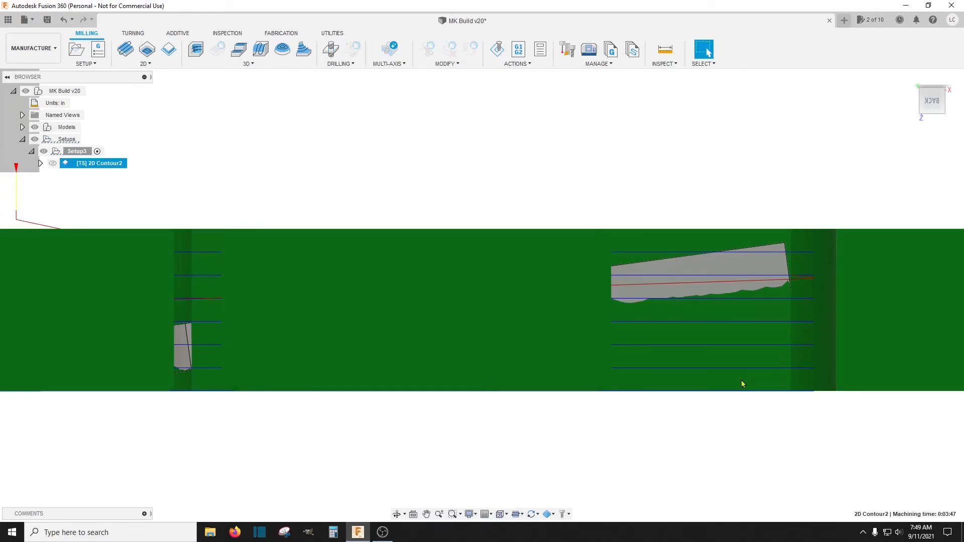
{"action": "scroll", "coordinate": [742, 385], "scroll_direction": "down", "scroll_amount": 5}
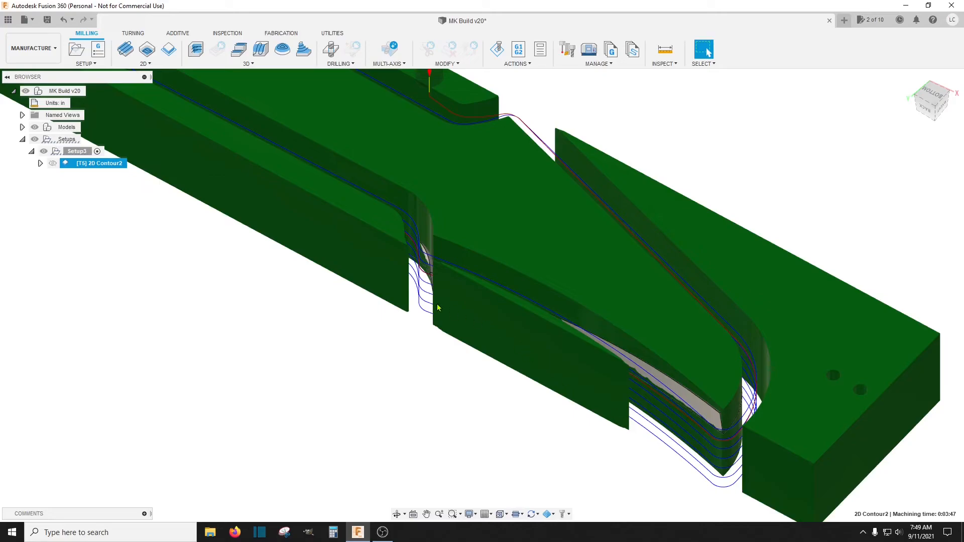
{"action": "scroll", "coordinate": [641, 451], "scroll_direction": "down", "scroll_amount": 5}
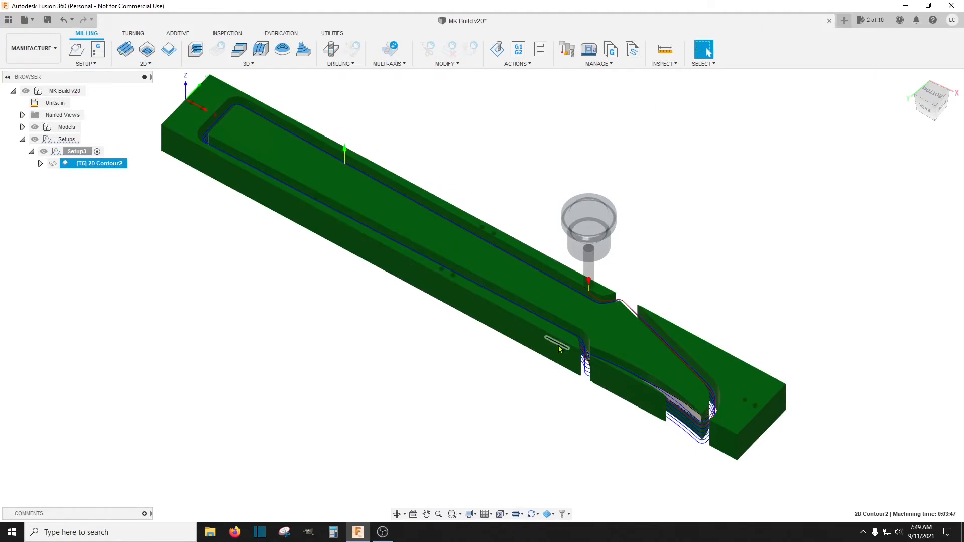
{"action": "scroll", "coordinate": [547, 321], "scroll_direction": "up", "scroll_amount": 2}
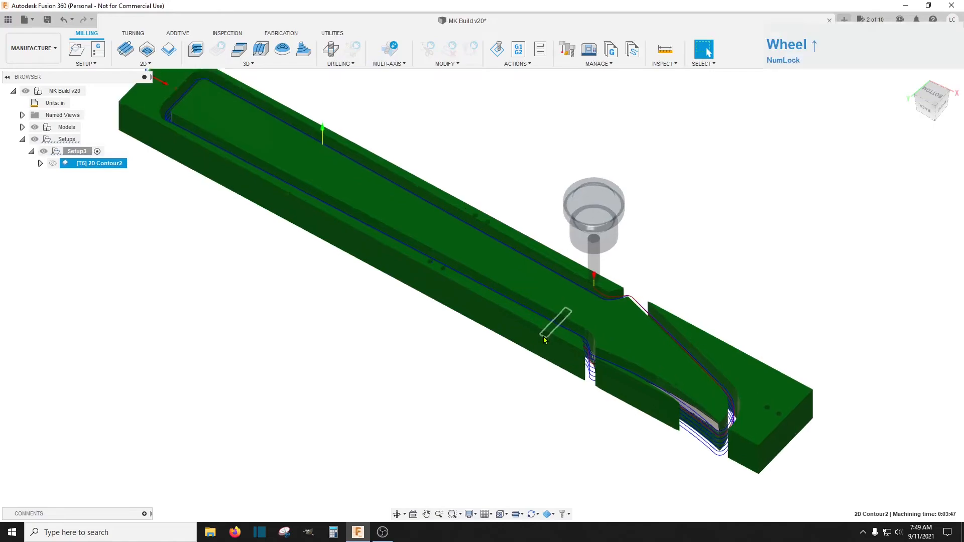
{"action": "scroll", "coordinate": [417, 191], "scroll_direction": "down", "scroll_amount": 2}
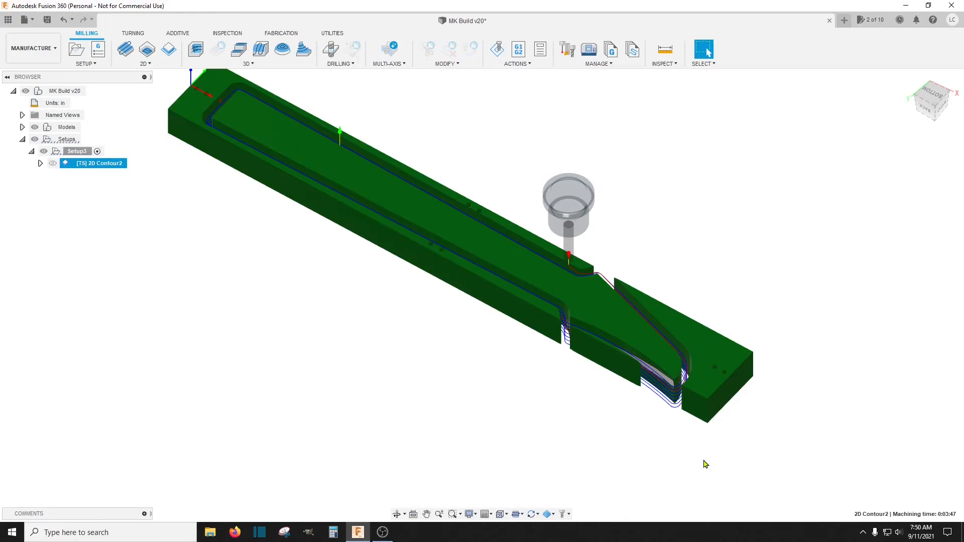
Step: Reopen the 2D contour operation and review its multiple-depths settings, including roughing and finishing stepdowns
{"action": "right_click", "coordinate": [114, 163]}
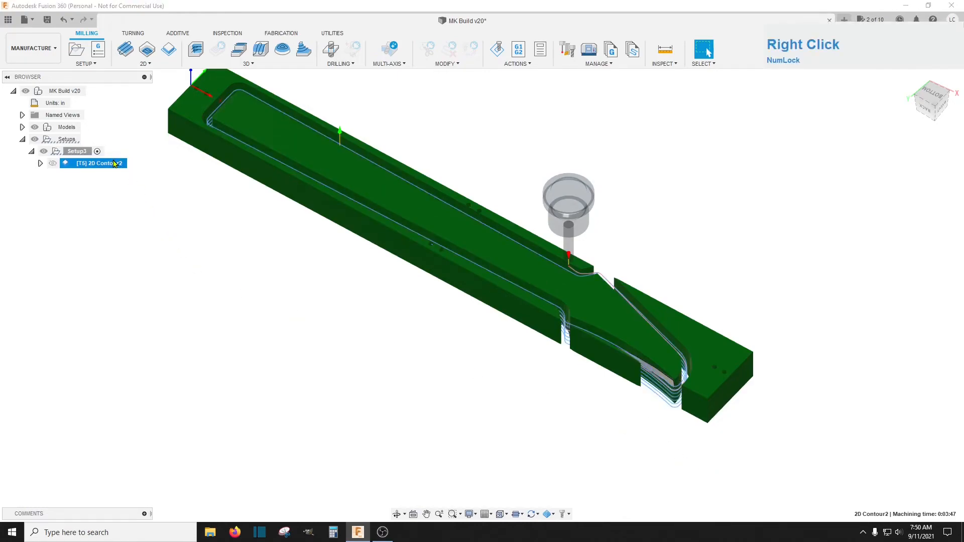
{"action": "left_click", "coordinate": [129, 167]}
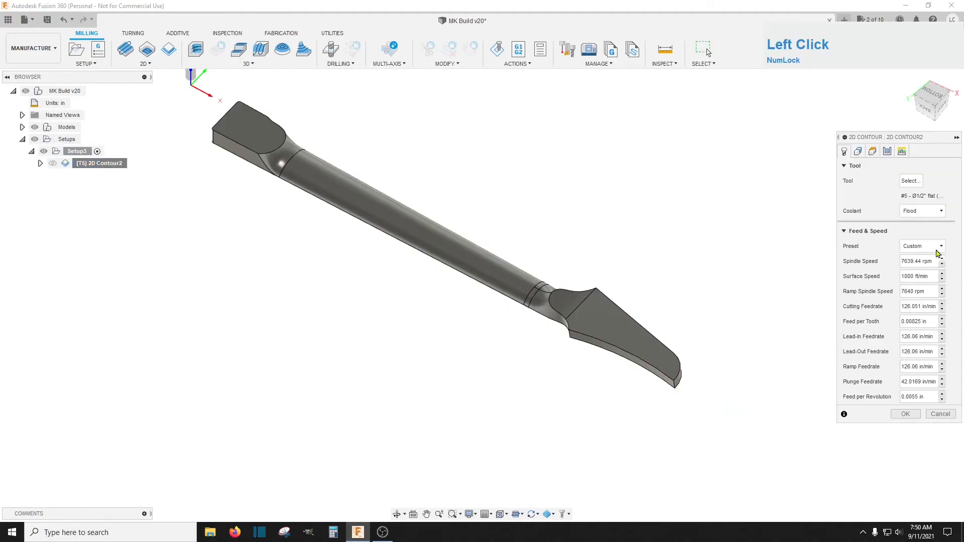
{"action": "left_click", "coordinate": [887, 151]}
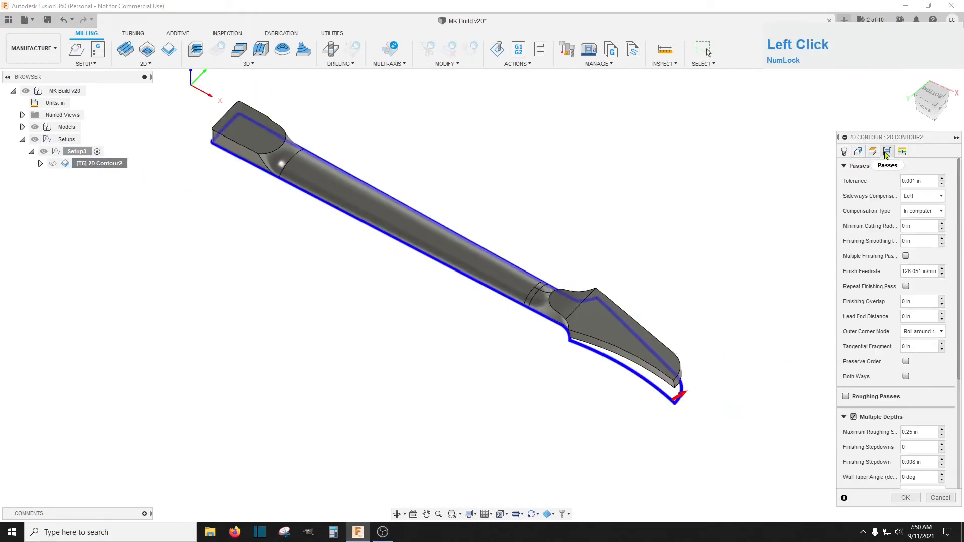
{"action": "scroll", "coordinate": [901, 460], "scroll_direction": "down", "scroll_amount": 3}
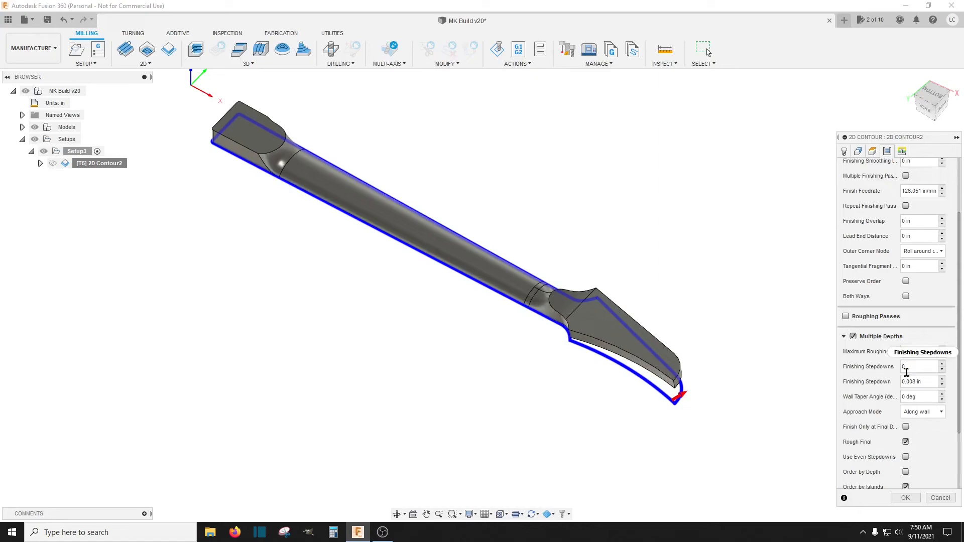
{"action": "mouse_move", "coordinate": [906, 372]}
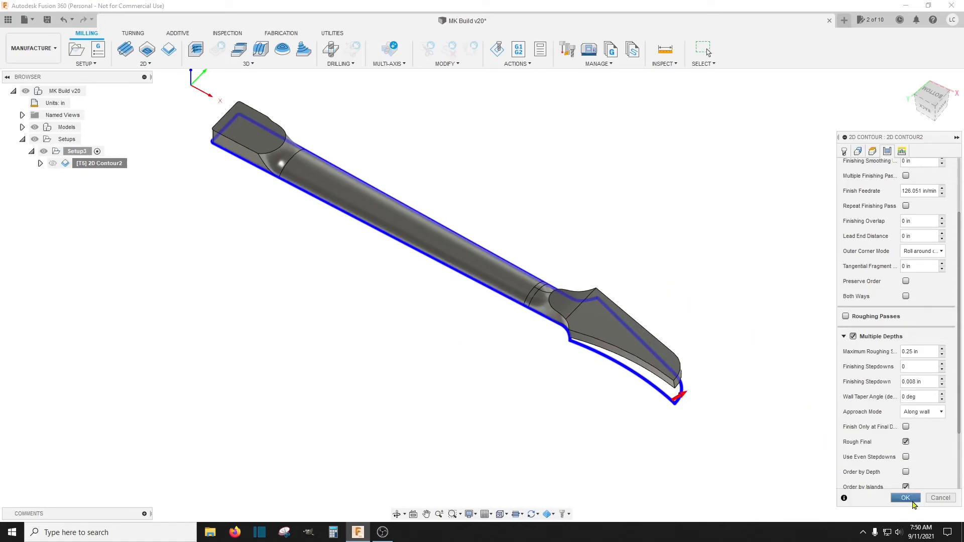
{"action": "left_click", "coordinate": [906, 498]}
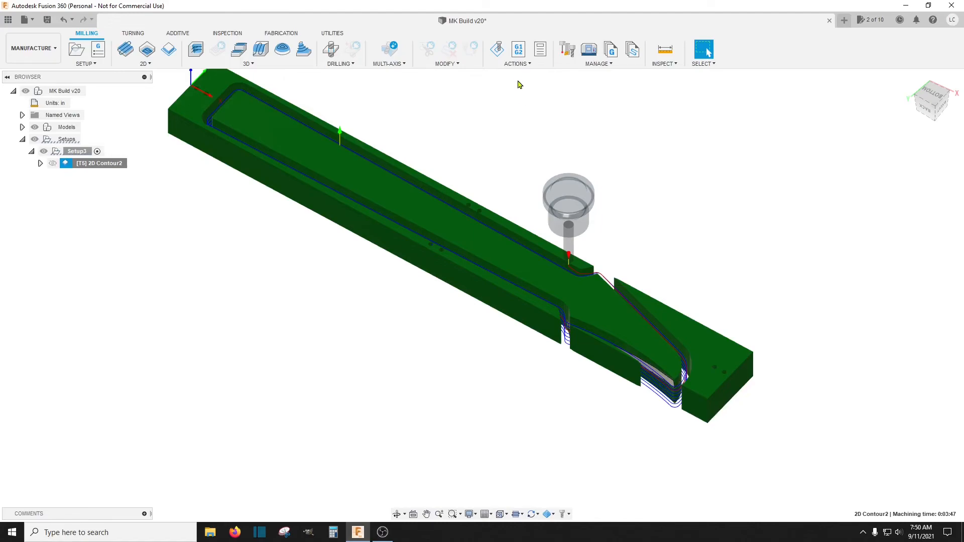
Step: Start an NC program for the 2D contour toolpath and name it "Neck Back contour"
{"action": "left_click", "coordinate": [517, 50]}
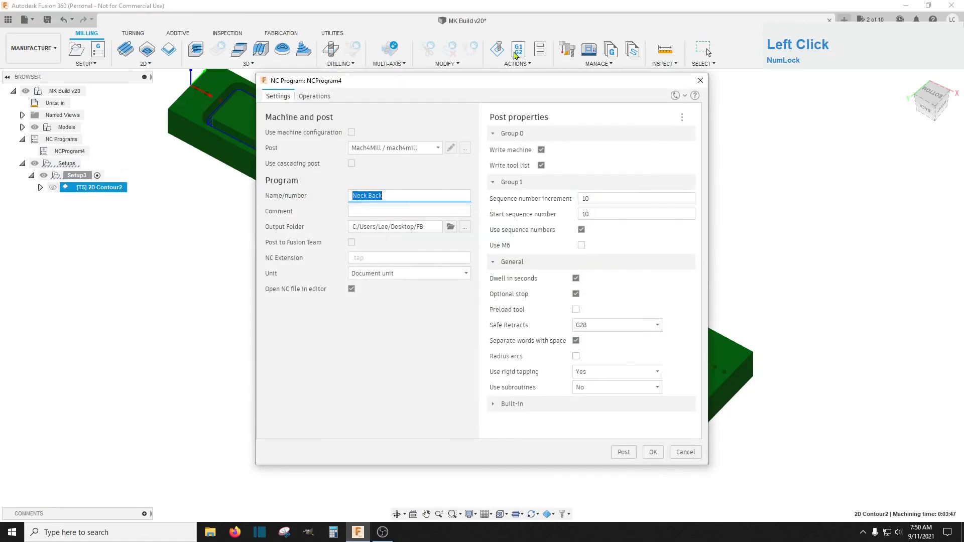
{"action": "left_click", "coordinate": [396, 196]}
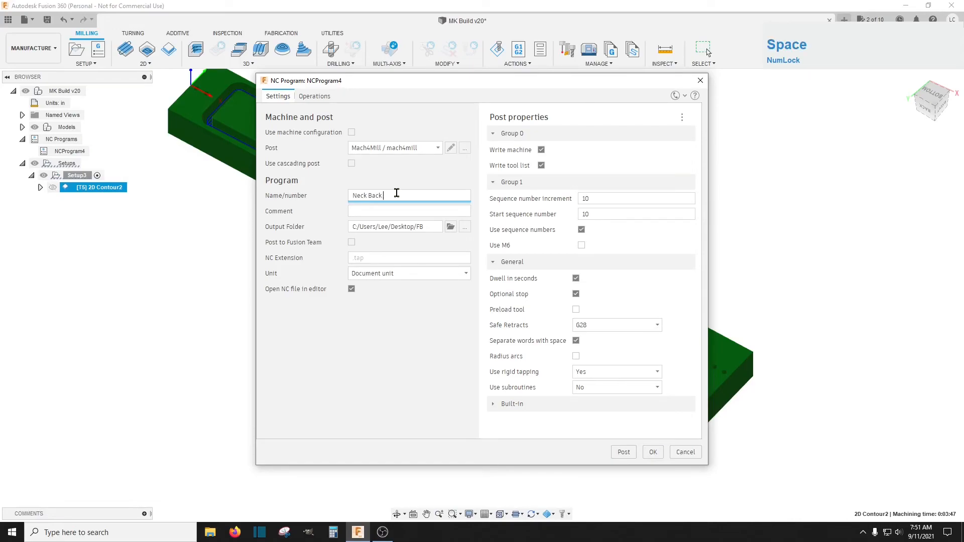
{"action": "type", "text": "cou"}
{"action": "type", "text": "n"}
{"action": "type", "text": "tour"}
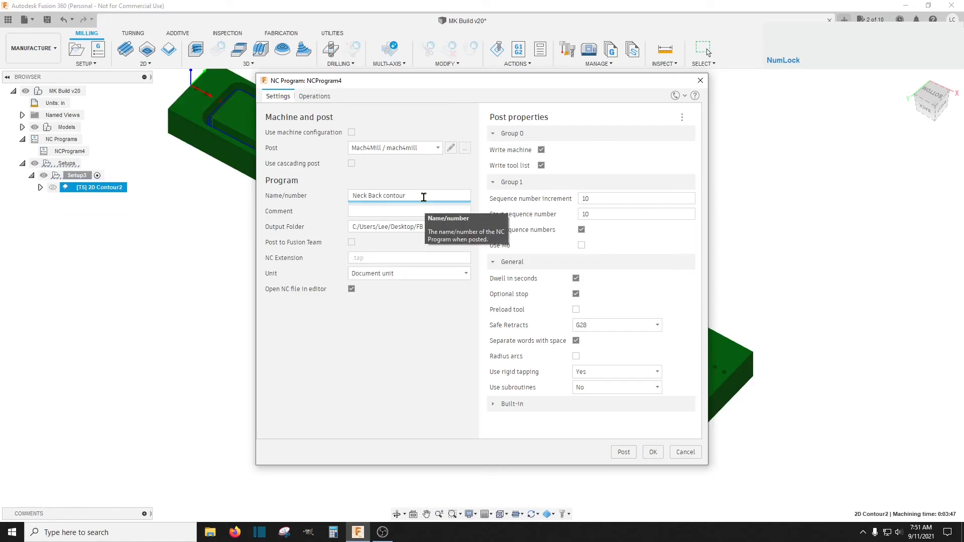
{"action": "type", "text": "re"}
{"action": "type", "text": "u"}
{"action": "key", "text": "BackSpace"}
{"action": "key", "text": "BackSpace"}
{"action": "type", "text": "our"}
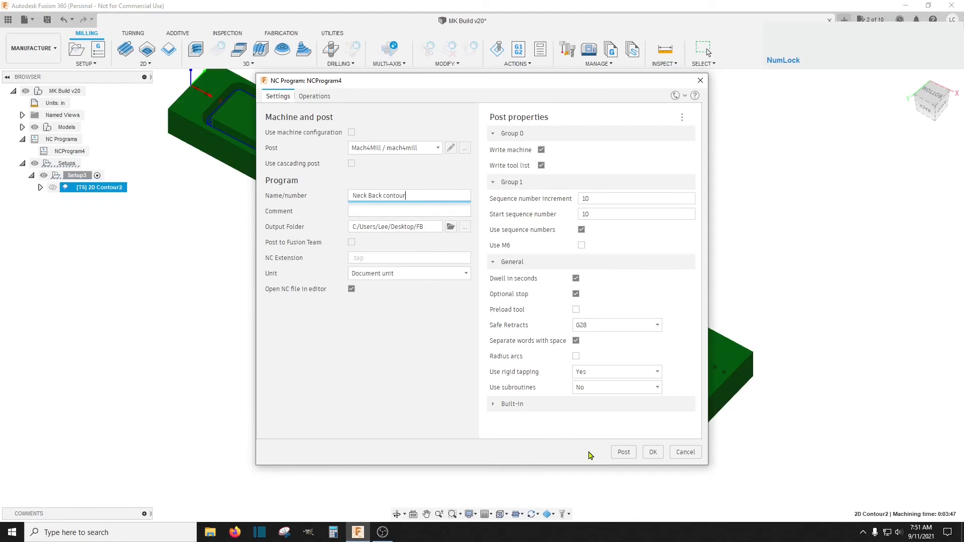
Step: Post the 2D contour NC program, overwriting the existing Neck Back contour.tap file
{"action": "left_click", "coordinate": [622, 452]}
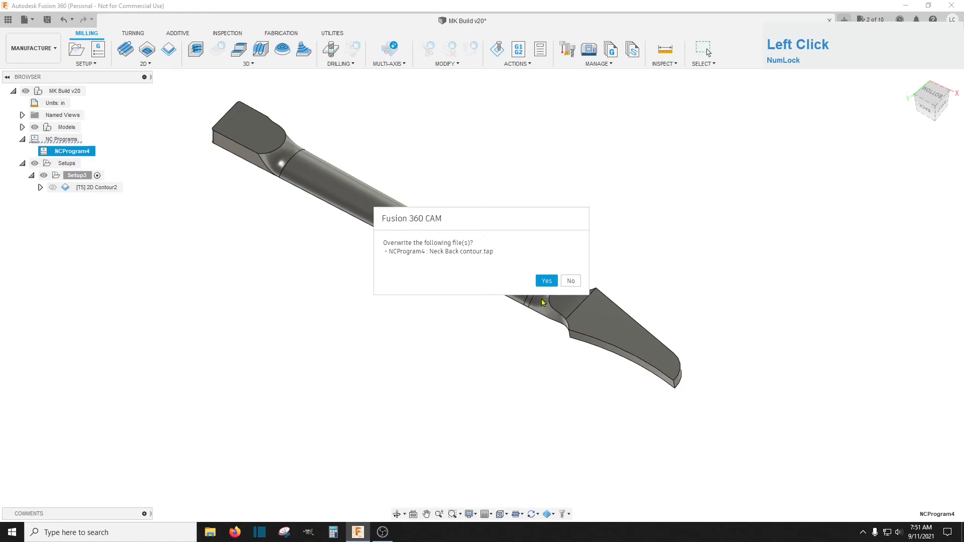
{"action": "left_click", "coordinate": [546, 281]}
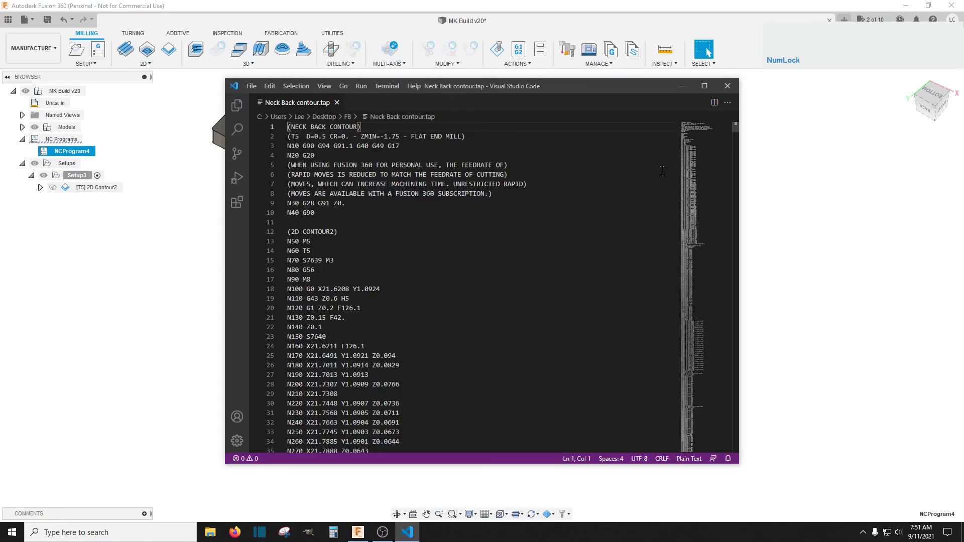
Step: Delete the code between blocks N34890 and N34920 at the end of Neck Back contour.tap, then save and close the file
{"action": "left_click_drag", "start_coordinate": [735, 128], "coordinate": [723, 450]}
{"action": "left_click_drag", "start_coordinate": [377, 257], "coordinate": [282, 248]}
{"action": "key", "text": "BackSpace"}
{"action": "key", "text": "BackSpace"}
{"action": "left_click", "coordinate": [251, 87]}
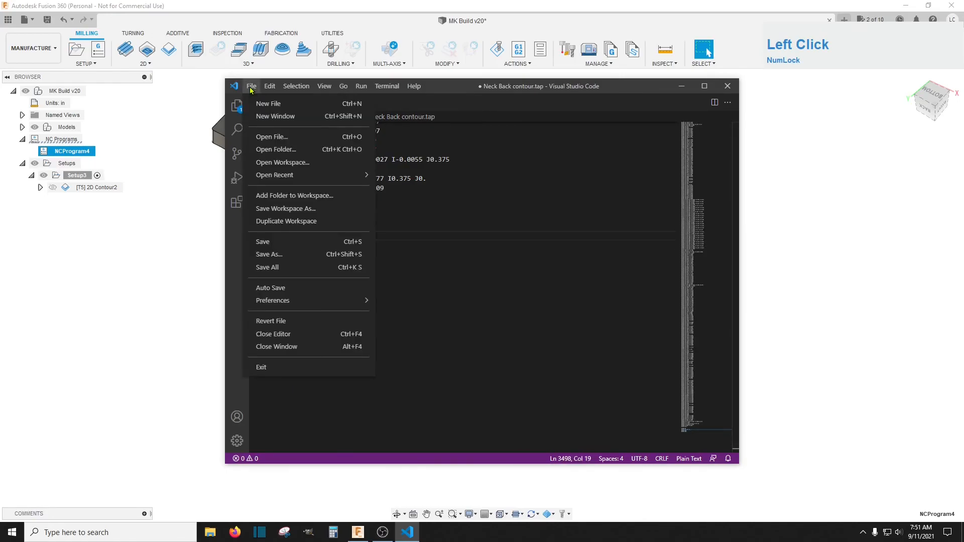
{"action": "left_click", "coordinate": [262, 242]}
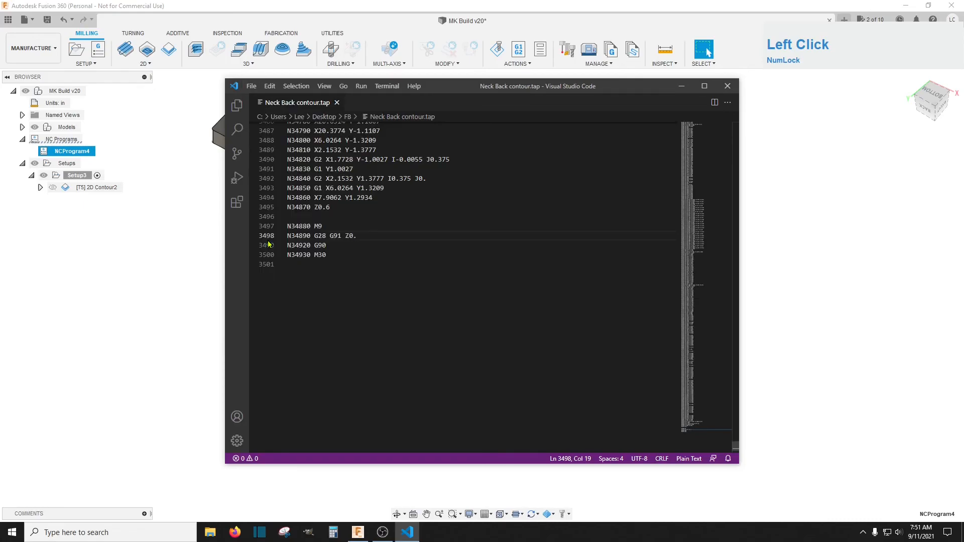
{"action": "left_click", "coordinate": [727, 86]}
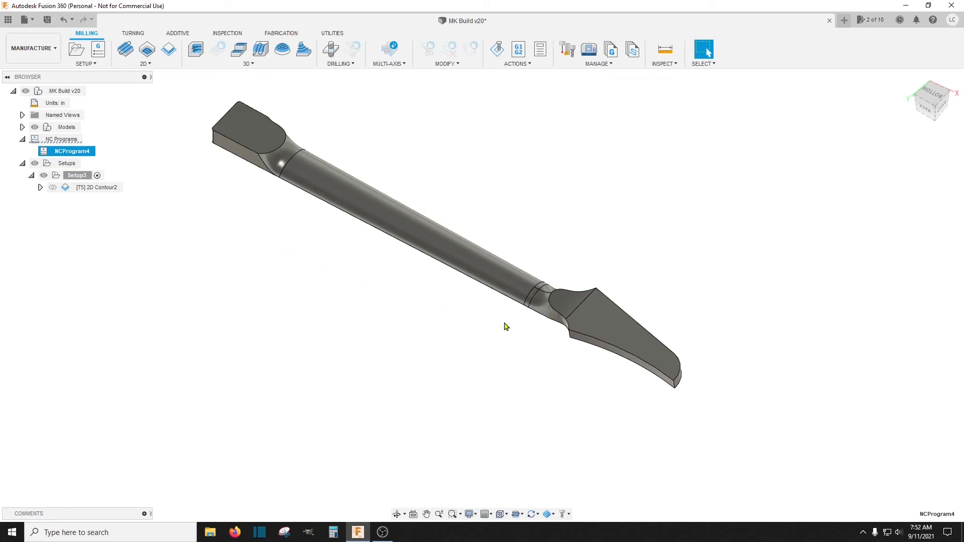
Step: Save the MK Build design with its machining setup and NC program
{"action": "scroll", "coordinate": [506, 326], "scroll_direction": "down", "scroll_amount": 2}
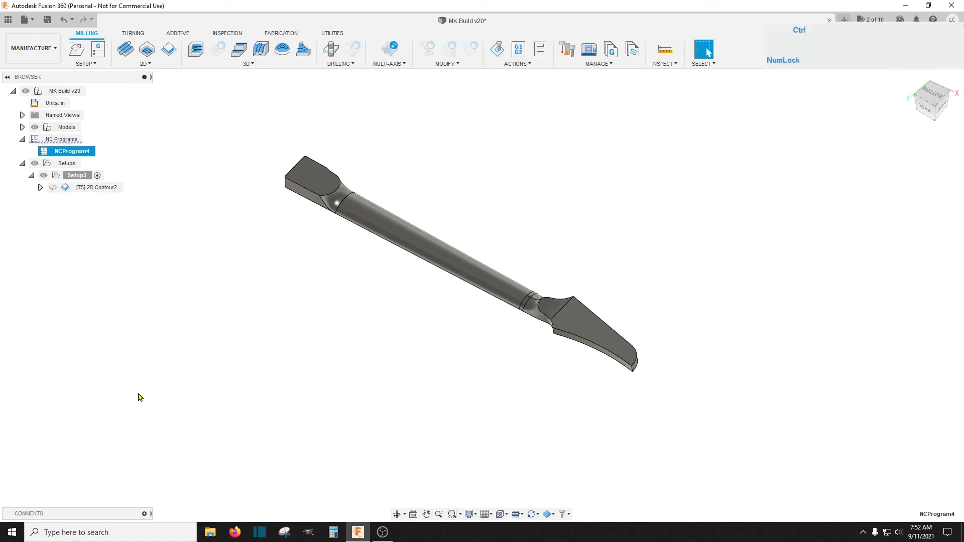
{"action": "key", "text": "ctrl+s"}
{"action": "left_click", "coordinate": [480, 281]}
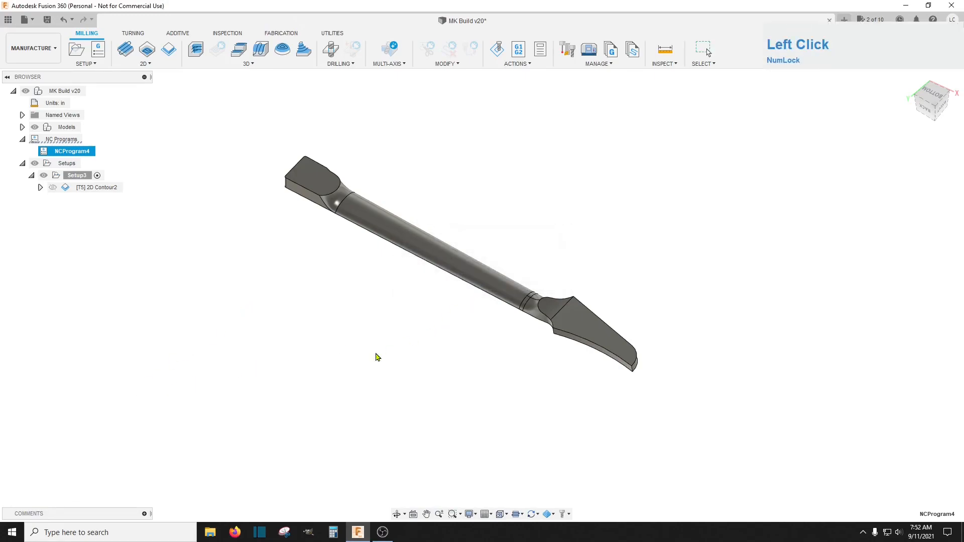